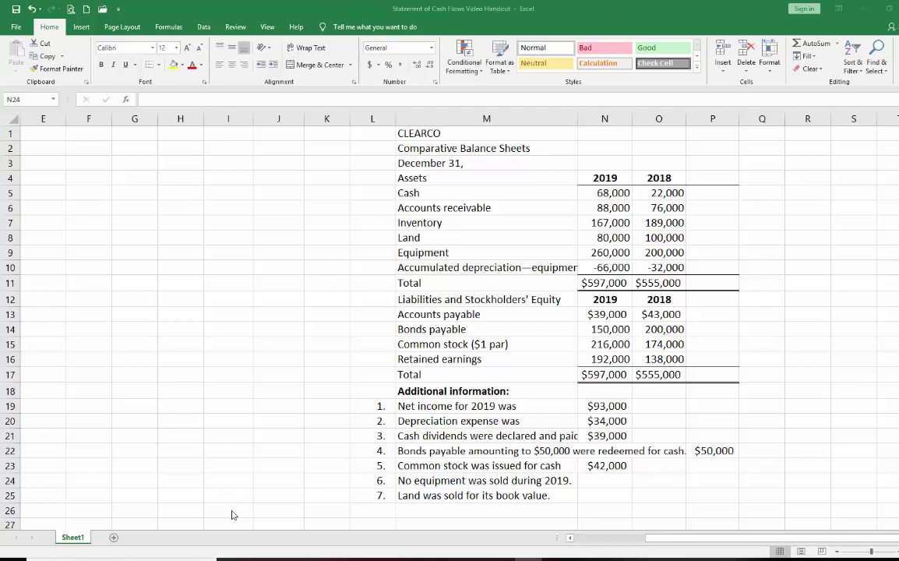
# Highlight the Cash row, including its 2019 and 2018 amounts, with a light green fill
pyautogui.moveTo(414, 196); pyautogui.dragTo(601, 194)
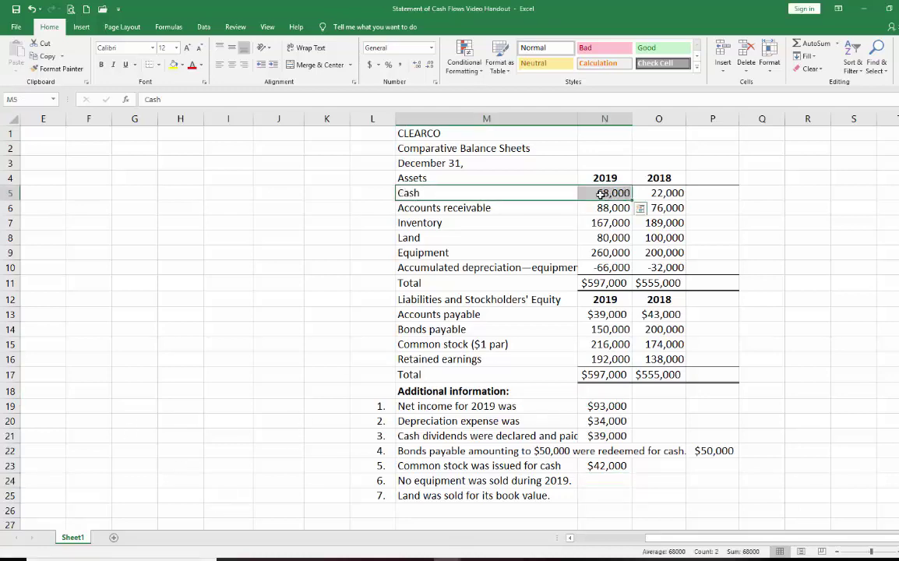
pyautogui.moveTo(411, 194); pyautogui.dragTo(679, 192)
pyautogui.click(182, 64)
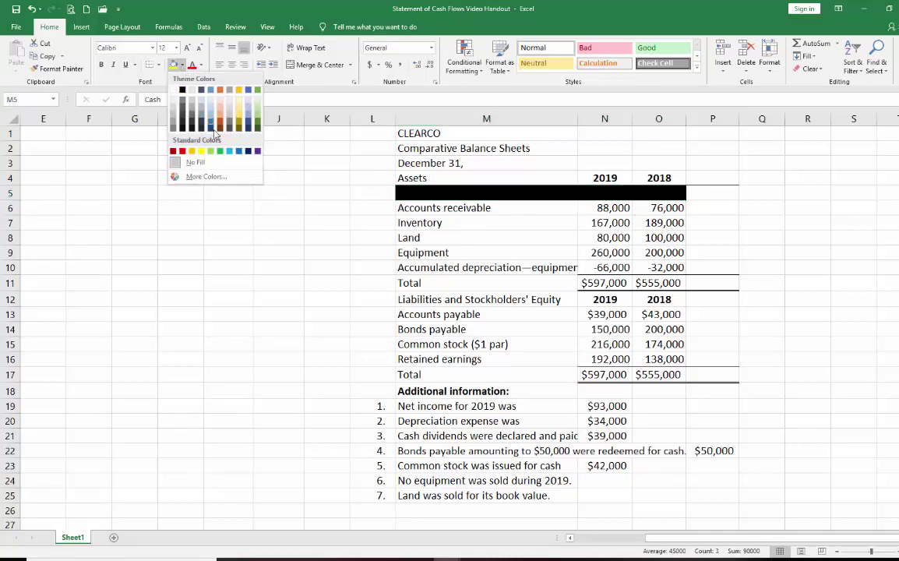
pyautogui.click(213, 154)
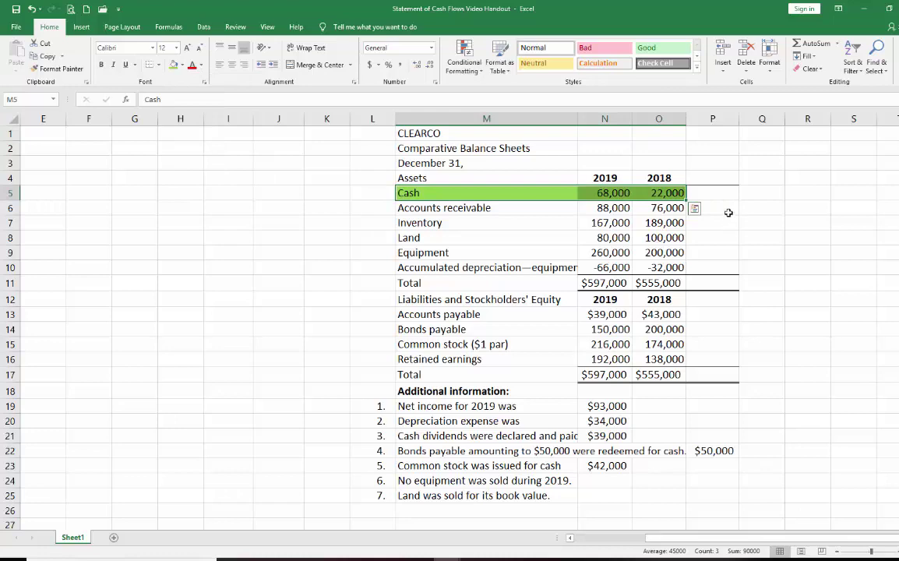
# Enter the column heading "Inc (Dec)" in P4, beside the 2018 heading
pyautogui.click(712, 193)
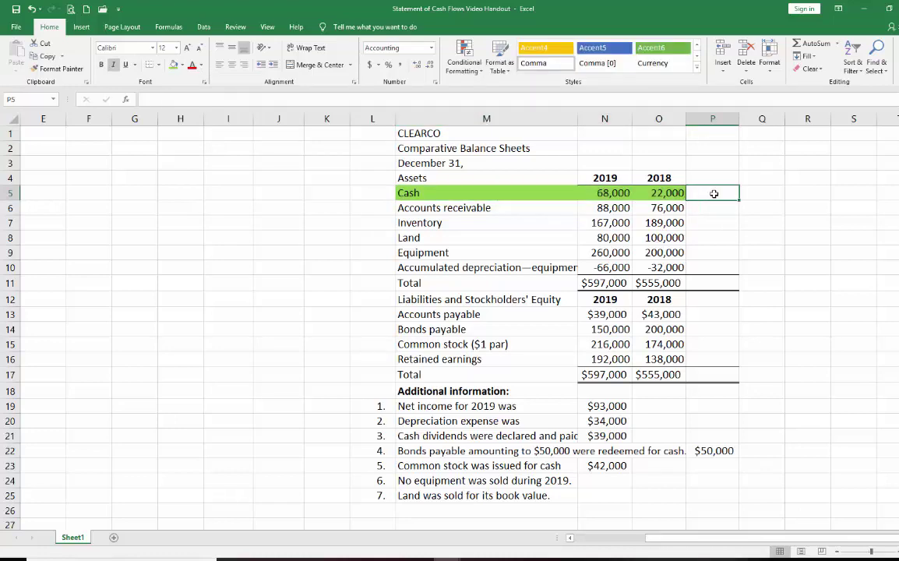
pyautogui.click(709, 176)
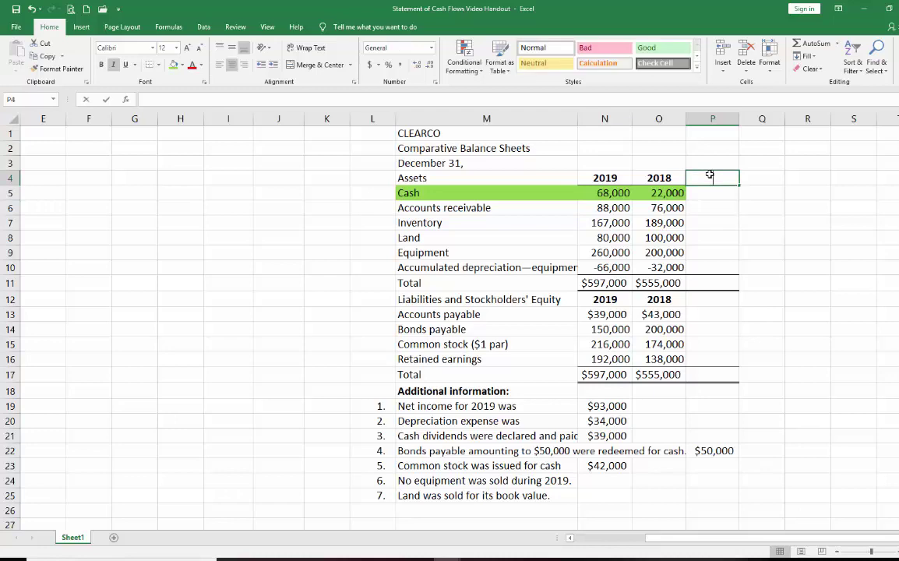
pyautogui.write('Inc (Dec')
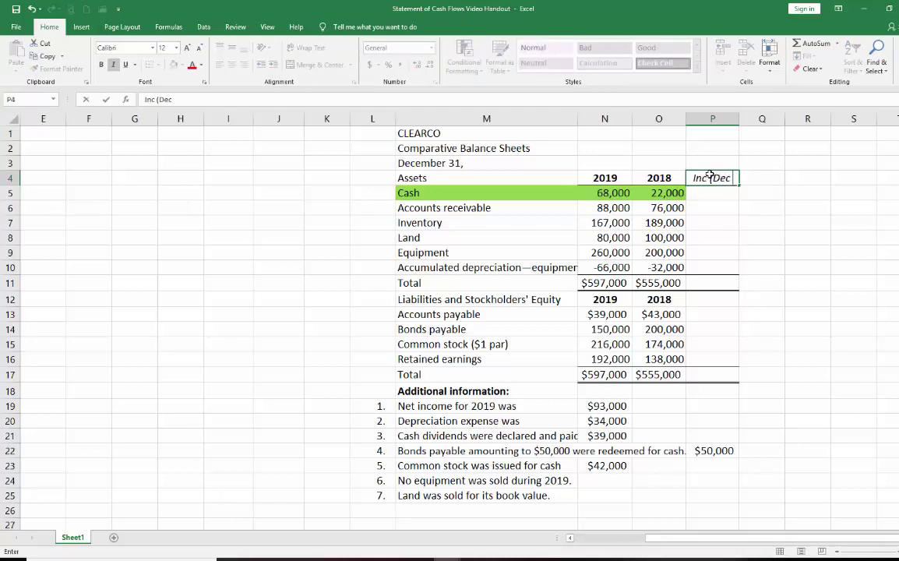
pyautogui.write(')')
# Enter a formula in P5 that subtracts the 2018 cash balance from the 2019 balance (=N5-O5)
pyautogui.click(705, 196)
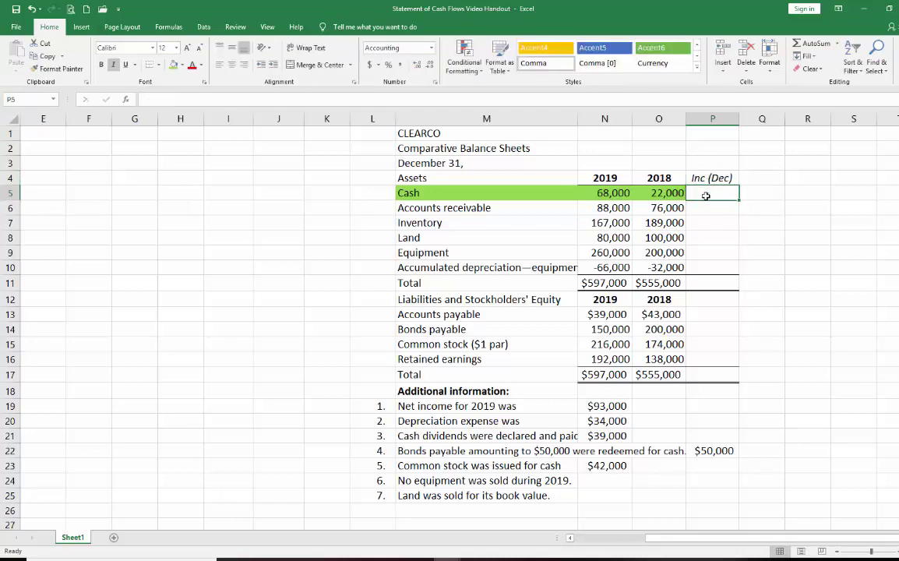
pyautogui.write('=')
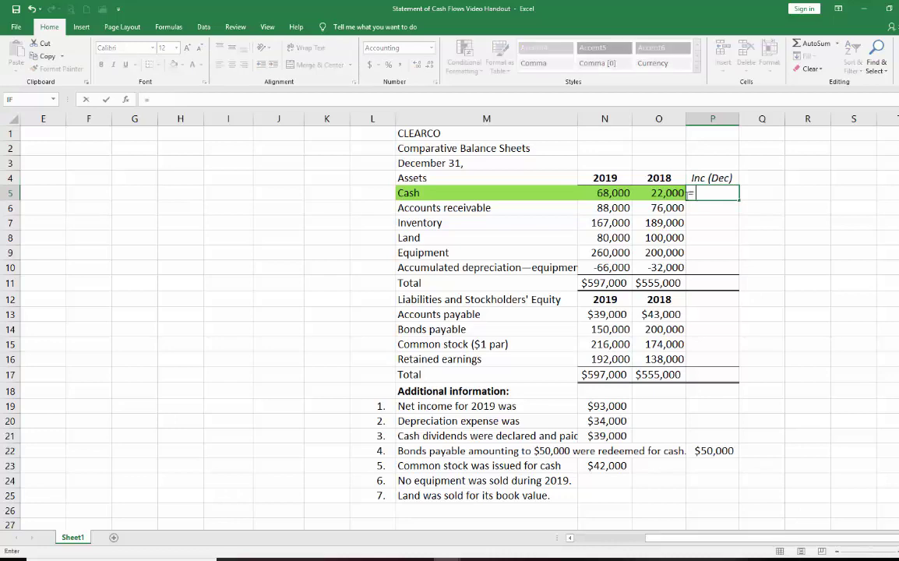
pyautogui.click(615, 193)
pyautogui.write('-')
pyautogui.click(668, 193)
pyautogui.press('Return')
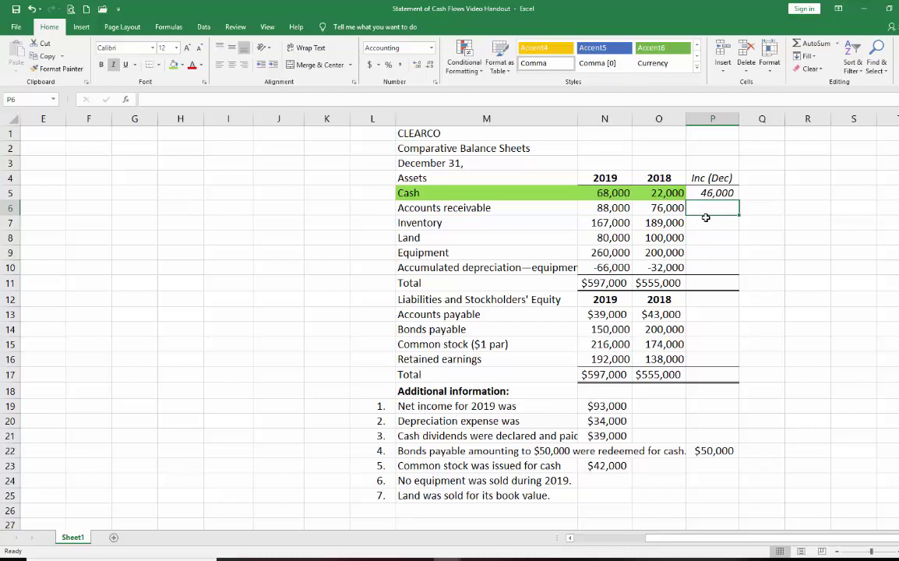
# Copy the Cash change formula down through P11, and clear the result in the assets Total row
pyautogui.click(716, 193)
pyautogui.moveTo(740, 202); pyautogui.dragTo(744, 279)
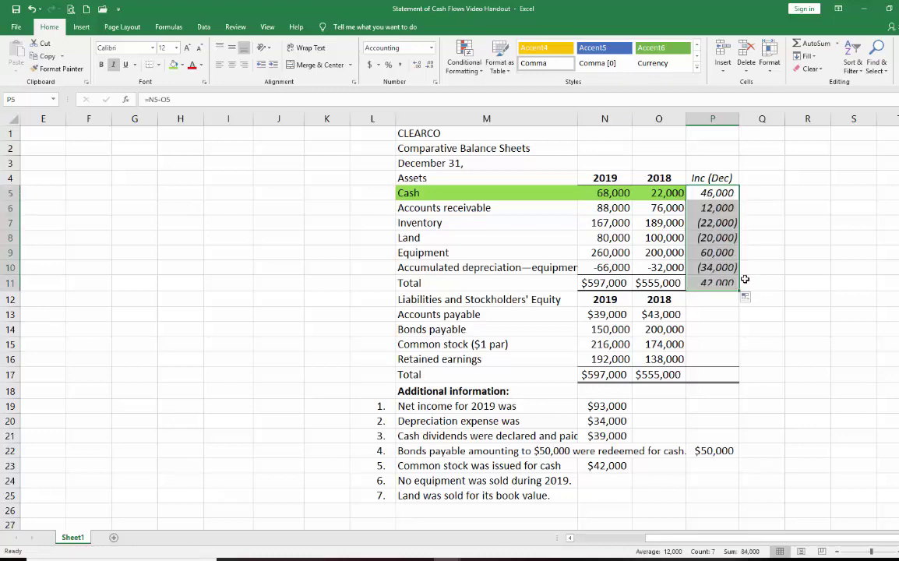
pyautogui.click(716, 283)
pyautogui.press('Delete')
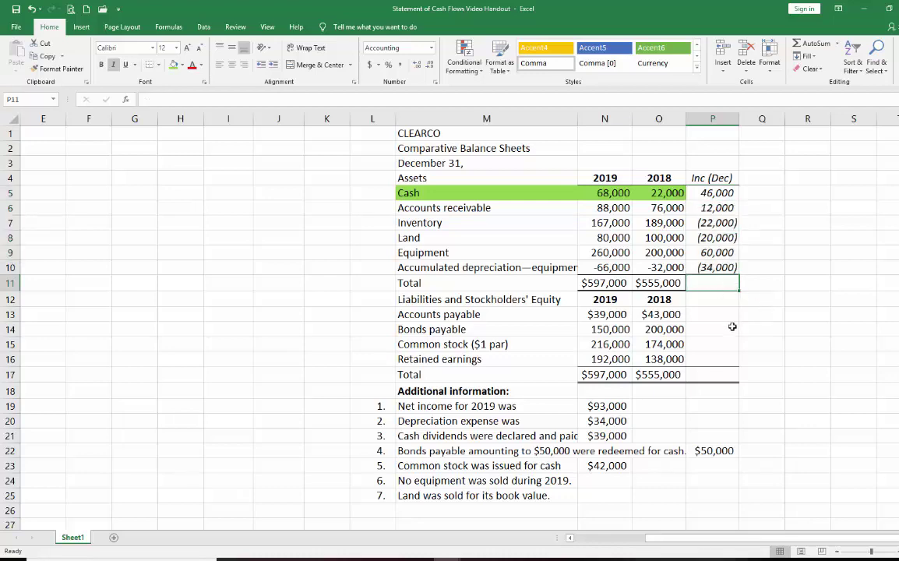
# Copy the change formula from P10 down through P17, and clear the results in P11, P12 and P17
pyautogui.click(715, 269)
pyautogui.moveTo(737, 278); pyautogui.dragTo(734, 383)
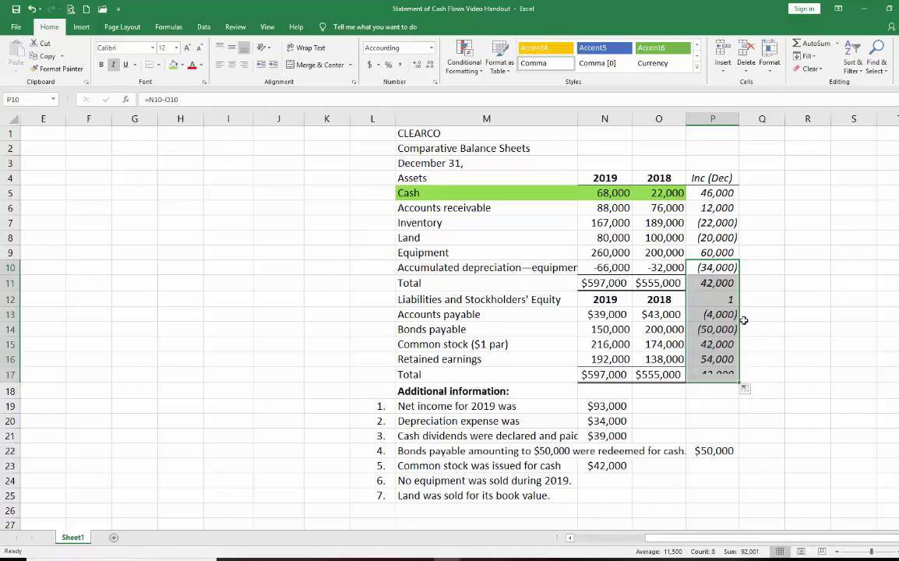
pyautogui.click(710, 299)
pyautogui.press('Delete')
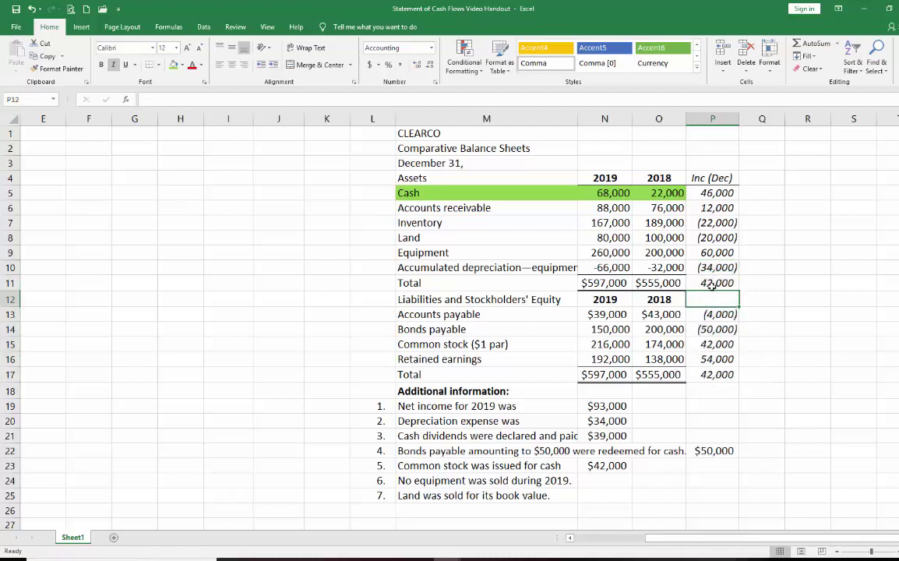
pyautogui.click(712, 285)
pyautogui.press('Delete')
pyautogui.click(712, 374)
pyautogui.press('Delete')
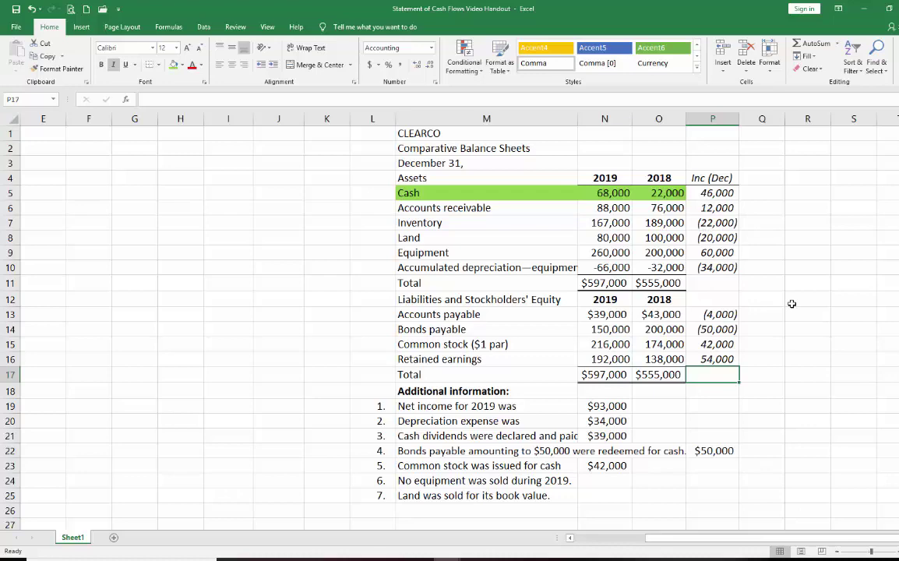
# Enter the title lines "Clearco", "Statement of Cash Flows" and "For the year ended Dec. 31, 2019" in E1 to E3
pyautogui.click(47, 136)
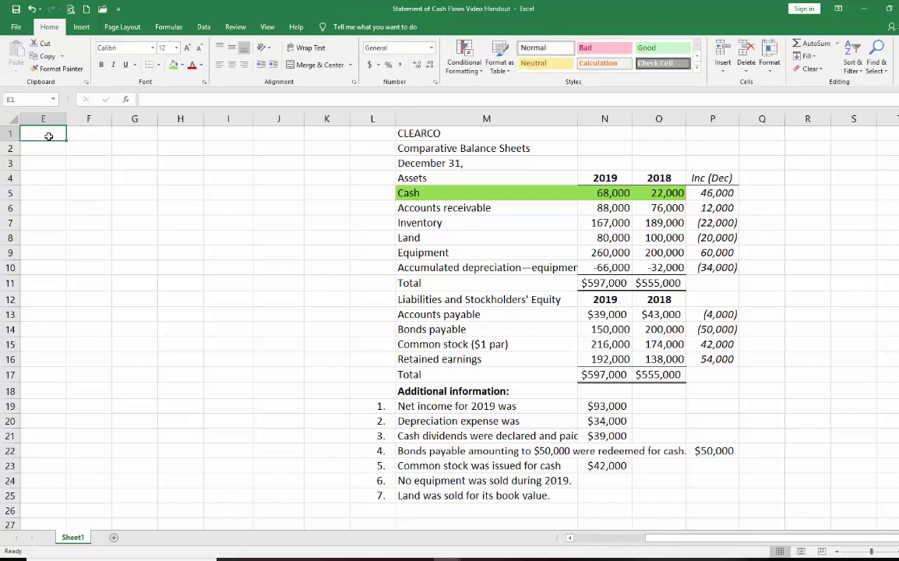
pyautogui.write('Clearco')
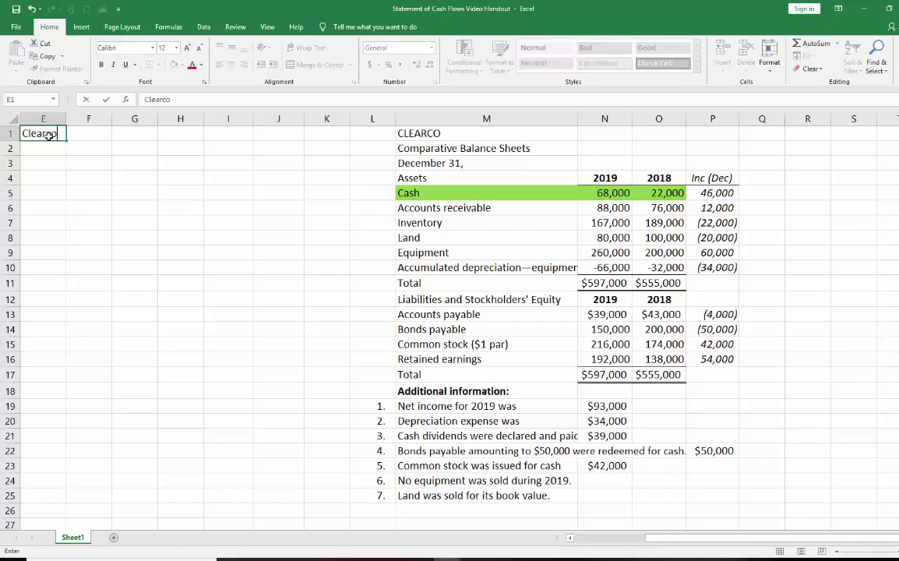
pyautogui.press('Return')
pyautogui.write('Statement O')
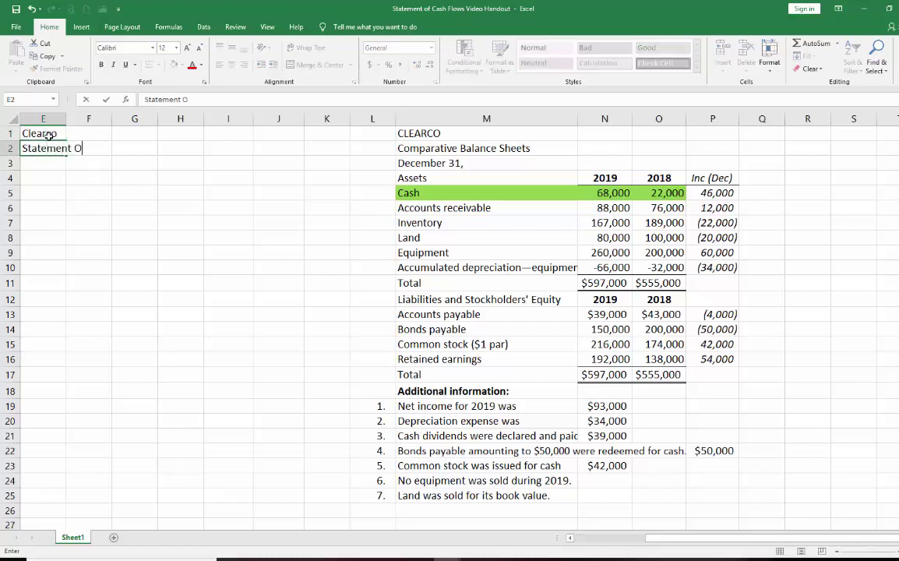
pyautogui.press('BackSpace')
pyautogui.write('of Cash Flows')
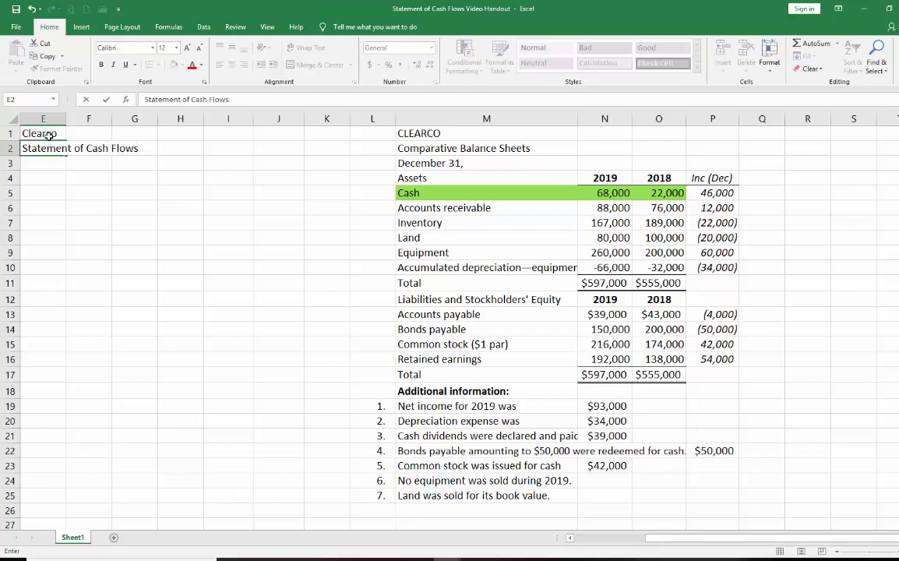
pyautogui.press('Return')
pyautogui.write('For the year ended Dec. 31, 2019')
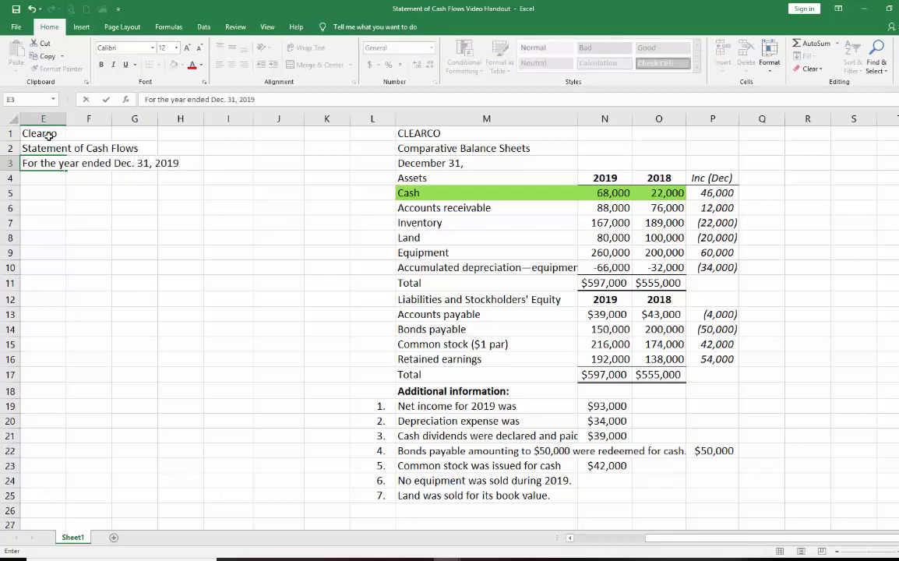
pyautogui.press('Return')
# Enter the section heading "Operating Activities:" in E5, leaving a blank row below the title lines
pyautogui.press('Return')
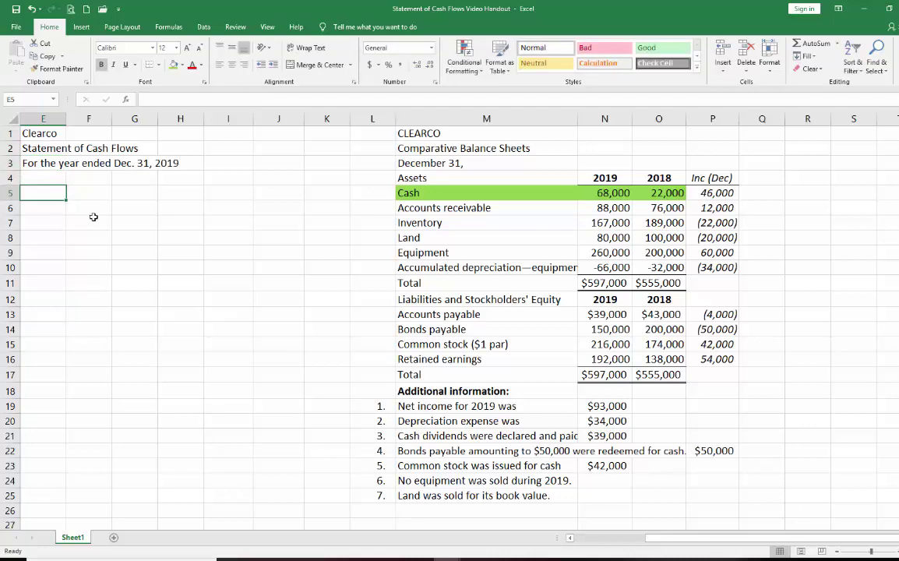
pyautogui.write('OOPer')
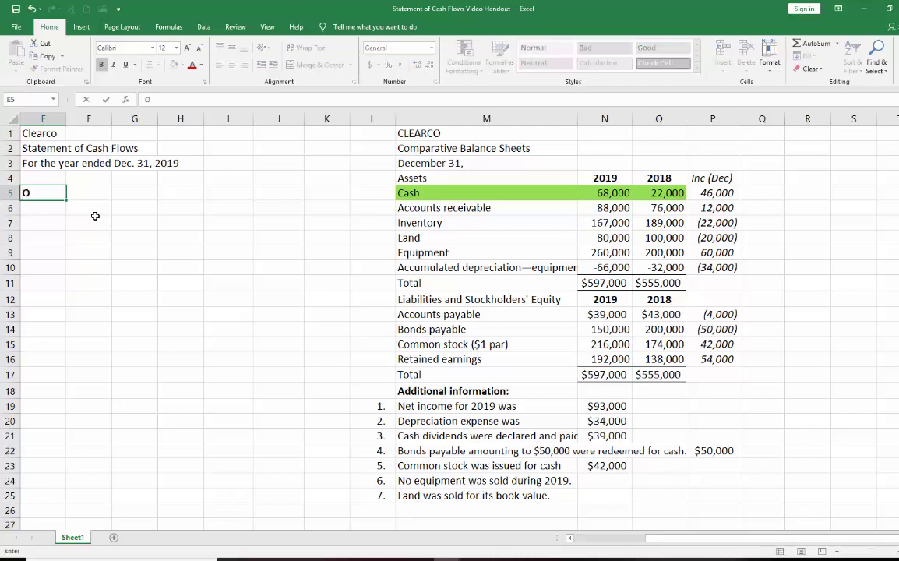
pyautogui.press('BackSpace')
pyautogui.press('BackSpace')
pyautogui.press('BackSpace')
pyautogui.press('BackSpace')
pyautogui.write('perating Activities:')
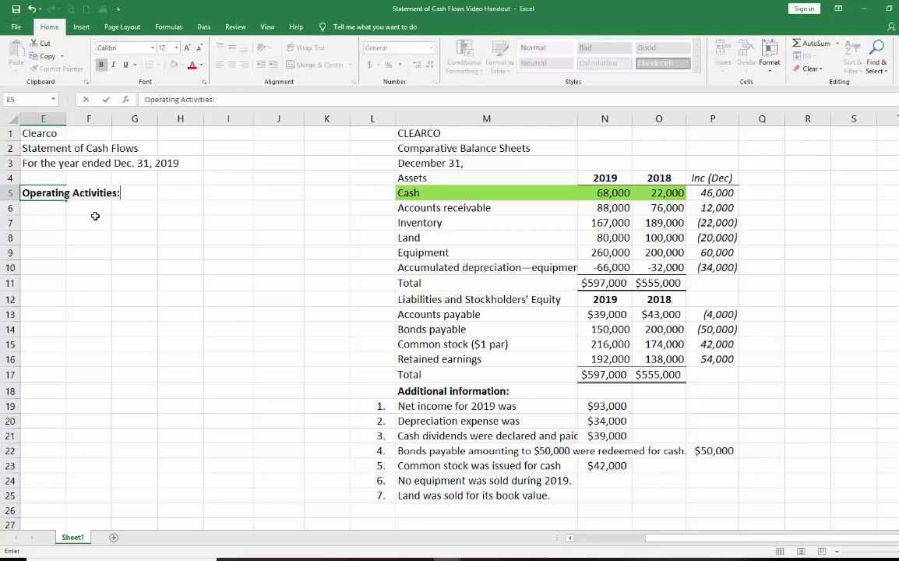
pyautogui.hotkey('ctrl', 'Return')
pyautogui.press('Return')
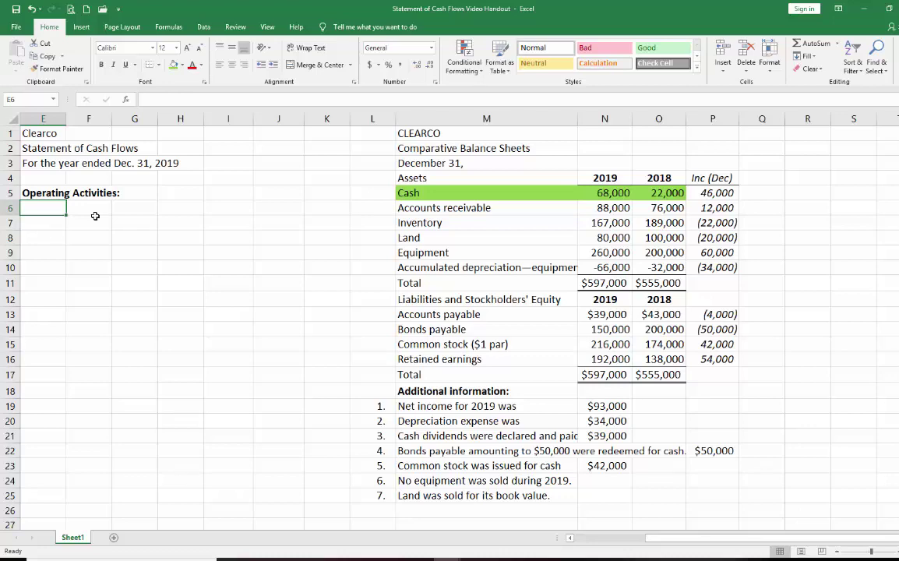
# Add a "Net Income" line in E6 and link its amount in J6 to the 2019 net income in N19
pyautogui.write('Net Income')
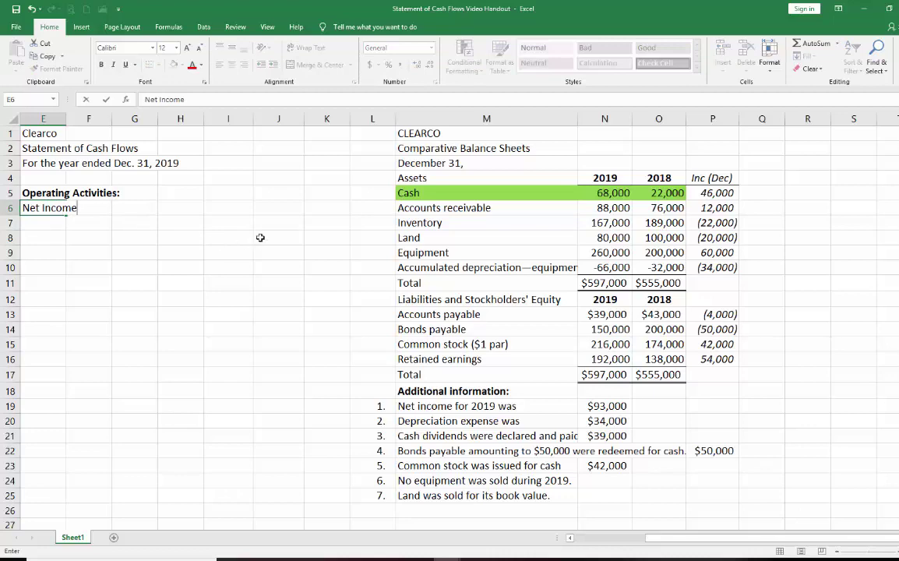
pyautogui.click(278, 209)
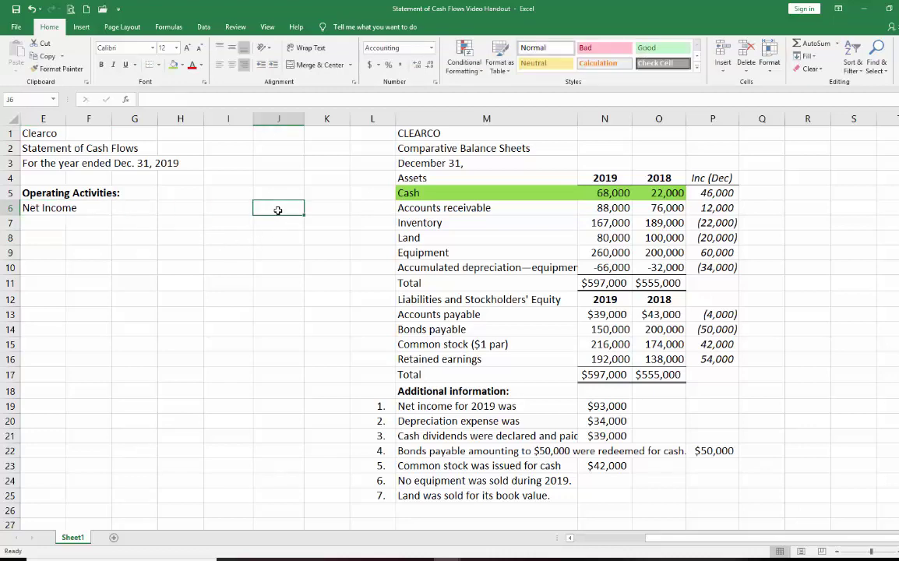
pyautogui.write('=')
pyautogui.click(606, 406)
pyautogui.press('Return')
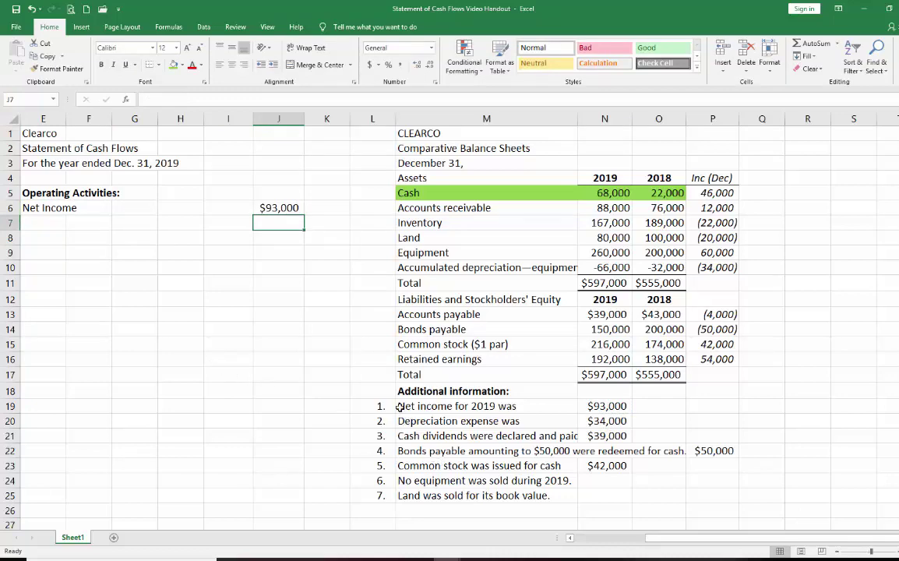
# Highlight the net income item and its amount under Additional information with a yellow fill
pyautogui.click(615, 406)
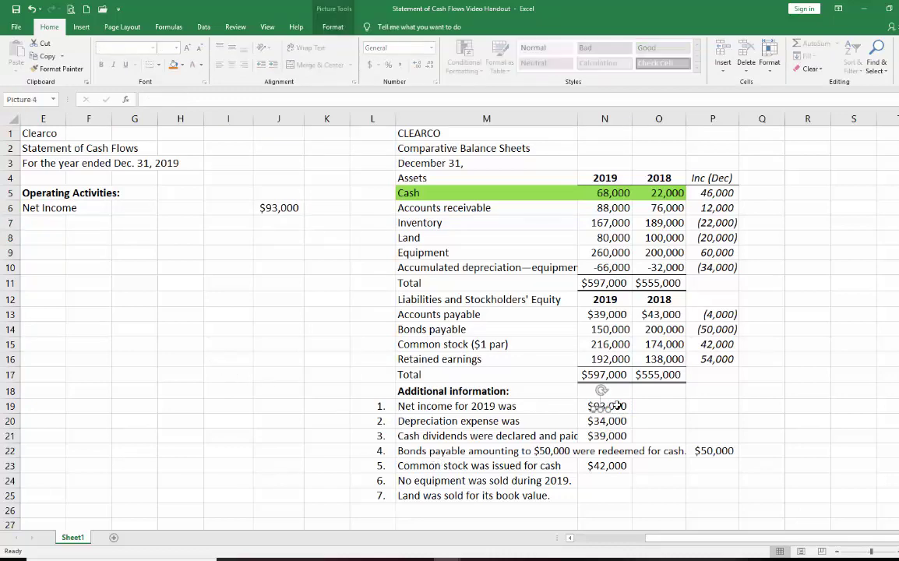
pyautogui.moveTo(401, 405); pyautogui.dragTo(611, 406)
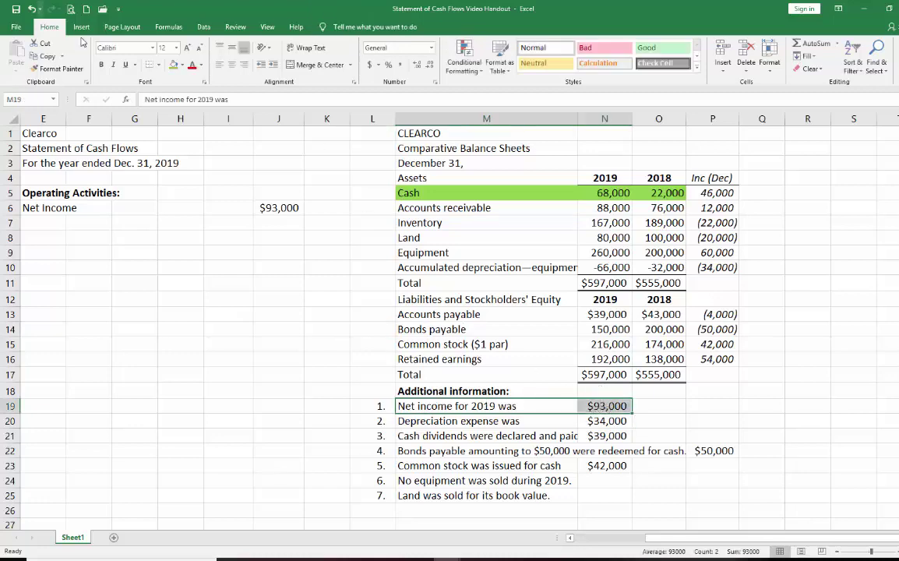
pyautogui.click(182, 64)
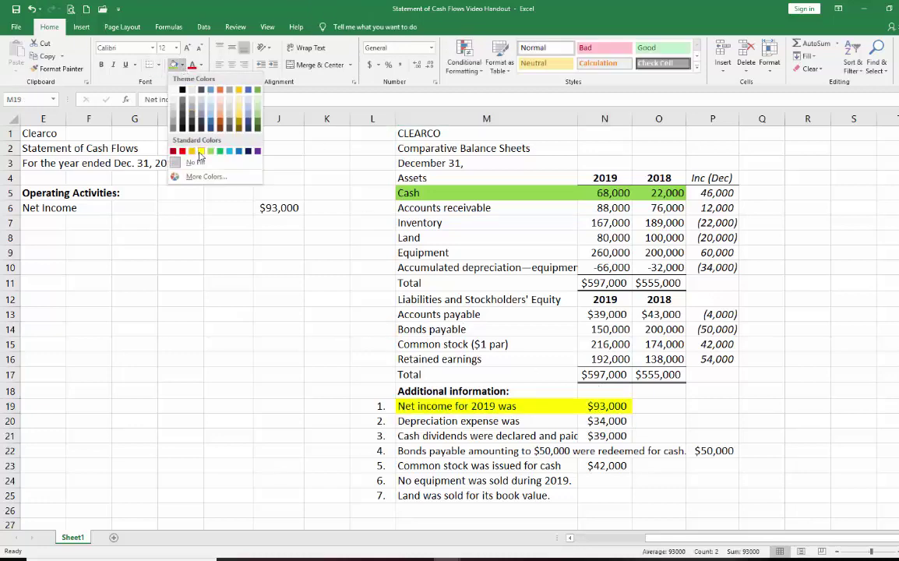
pyautogui.click(200, 153)
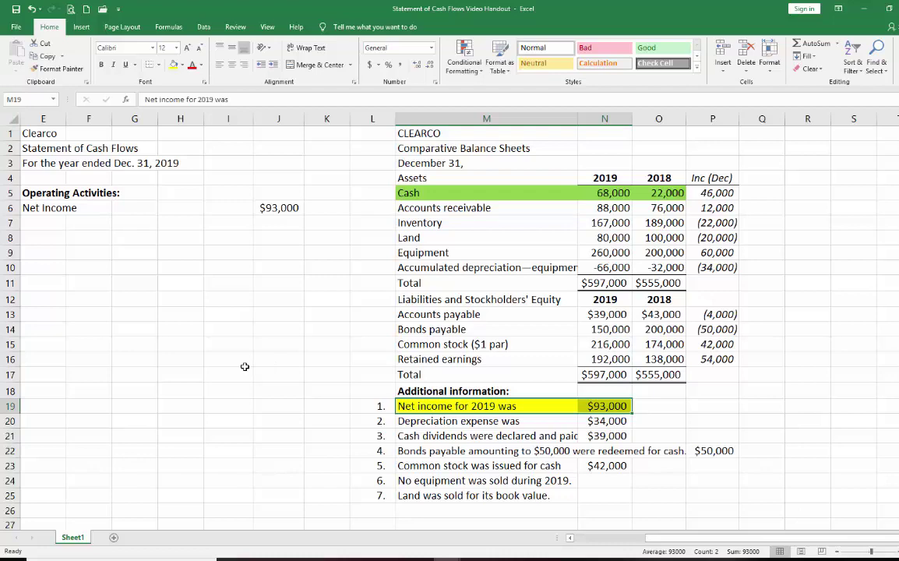
# Enter the line "Adjustments to convert net income to cash:" in E7, below the net income line
pyautogui.click(38, 222)
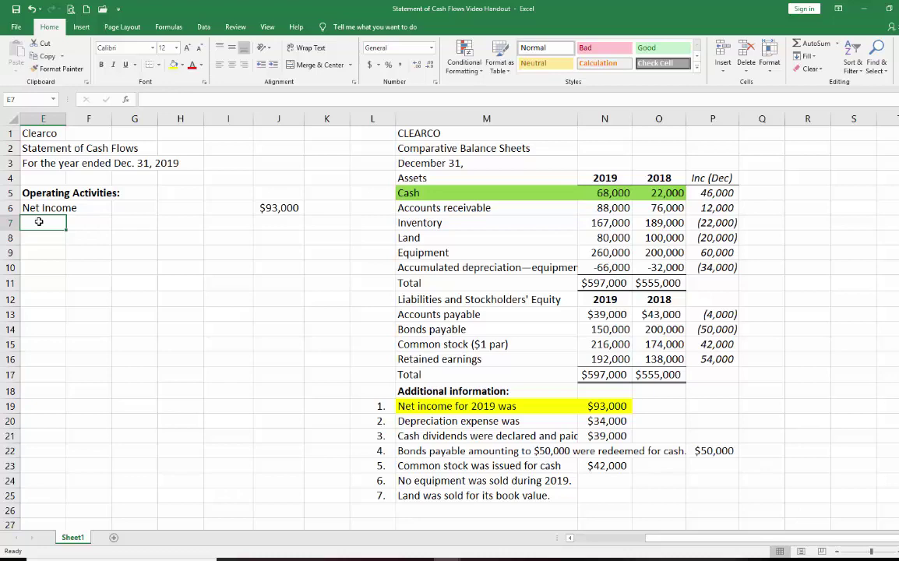
pyautogui.write('Adjustmen')
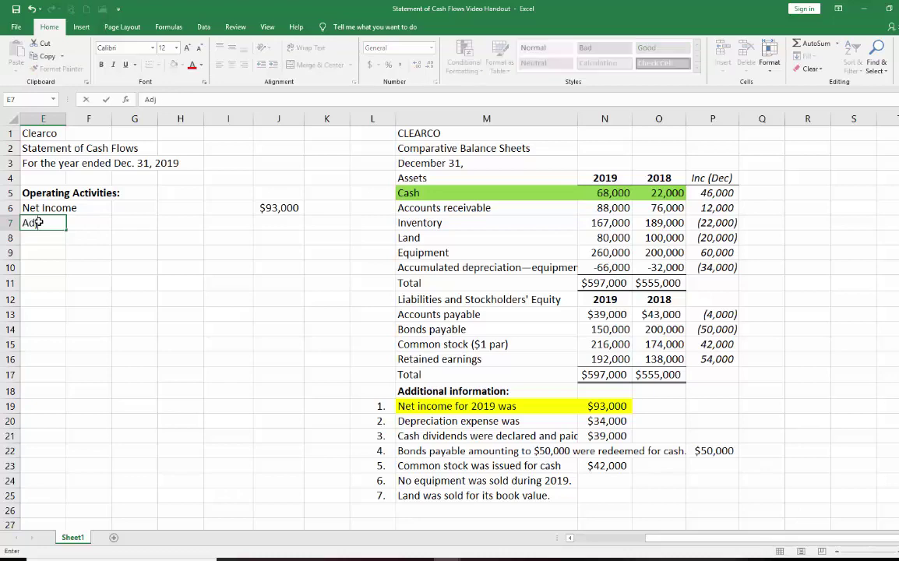
pyautogui.press('BackSpace')
pyautogui.press('BackSpace')
pyautogui.press('BackSpace')
pyautogui.write('ment')
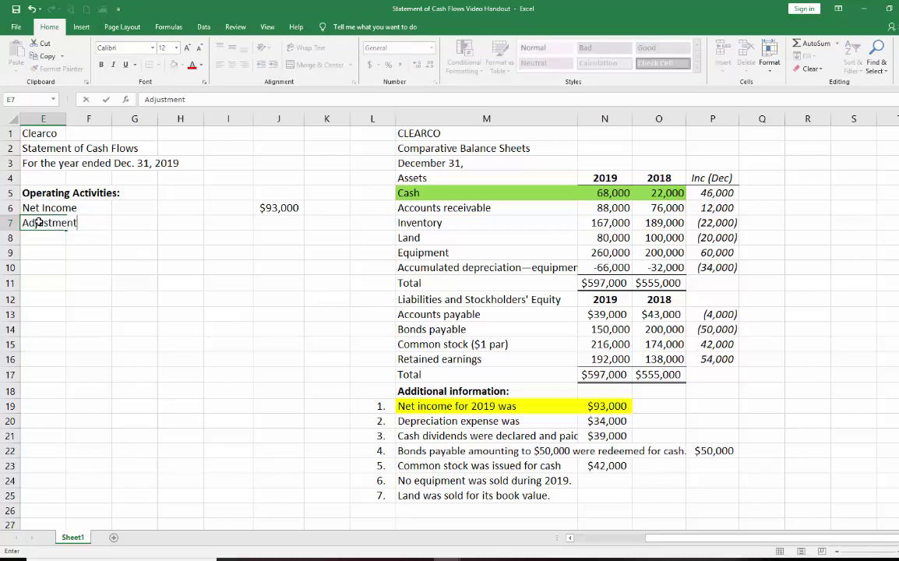
pyautogui.write('s to convert ')
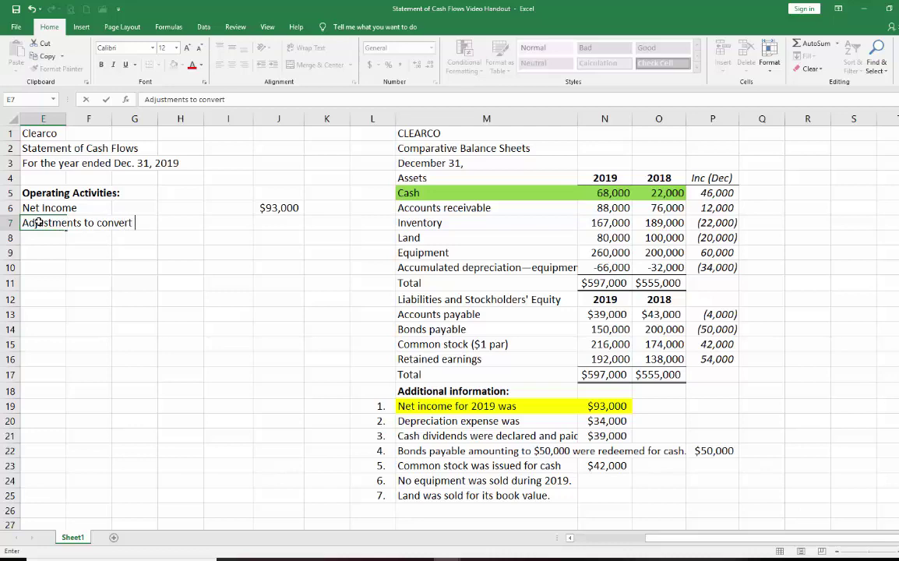
pyautogui.write('net income to')
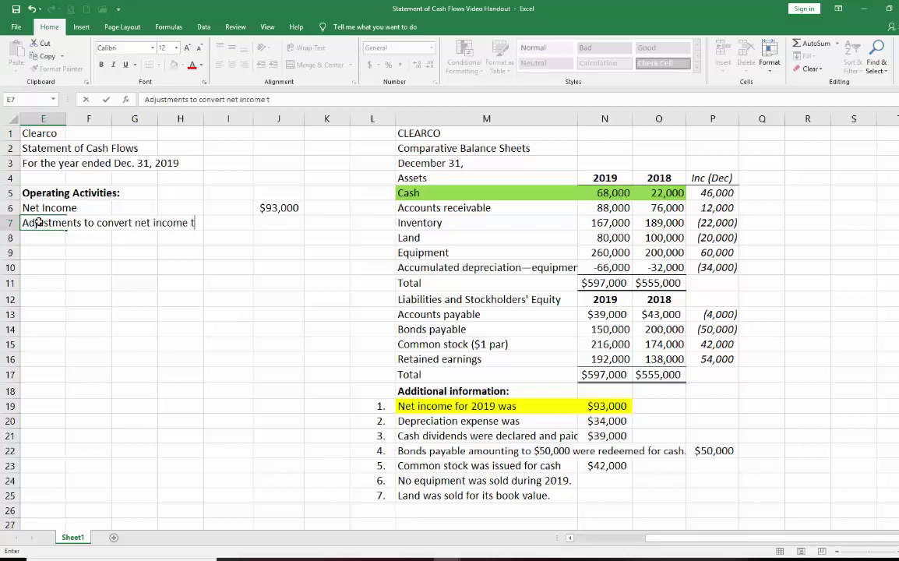
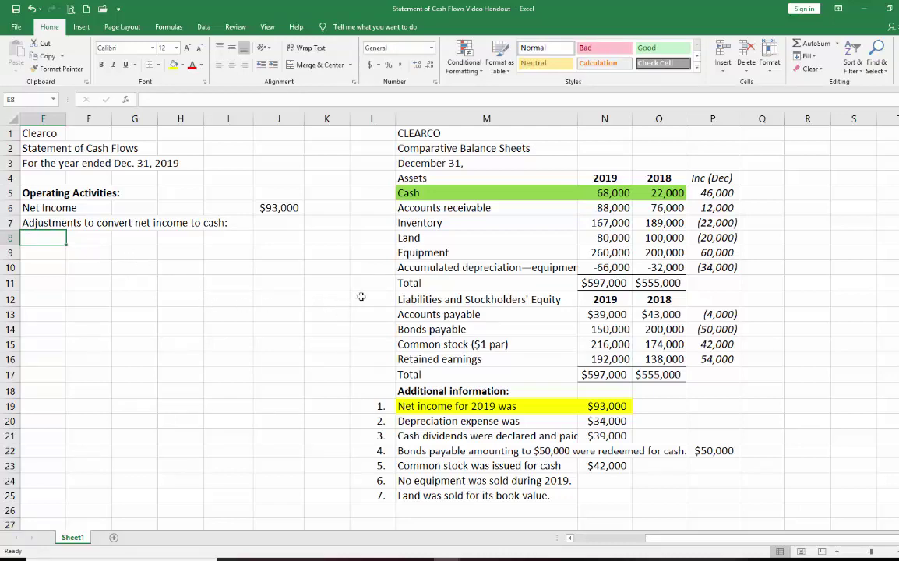
# Check the current asset balances and the accounts receivable change, and enter the label "Increase in Accounts Receivable" in E8
pyautogui.moveTo(410, 208); pyautogui.dragTo(634, 223)
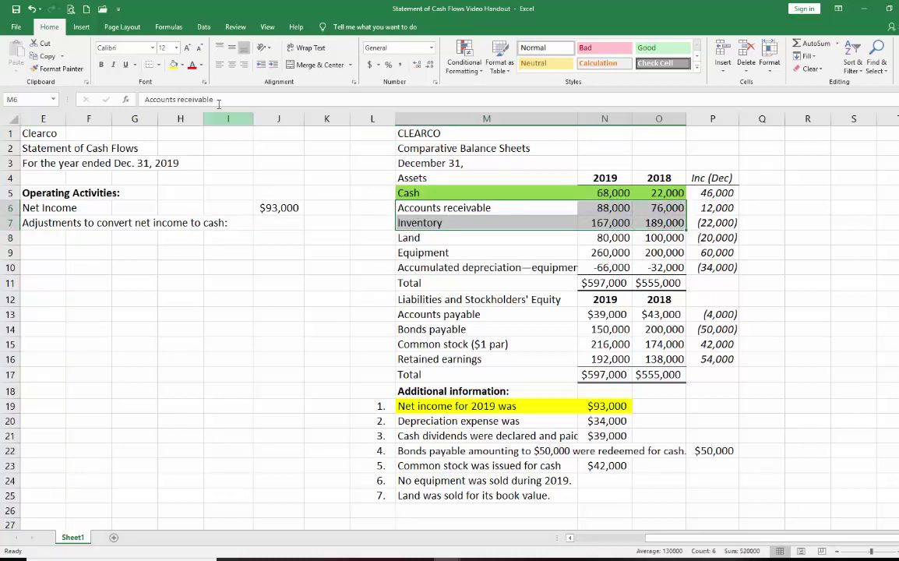
pyautogui.click(410, 207)
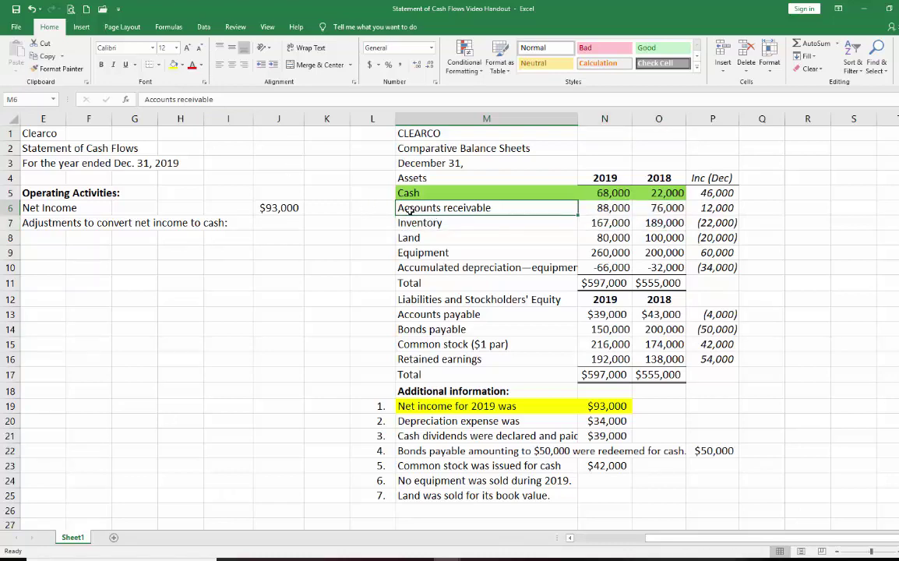
pyautogui.click(711, 208)
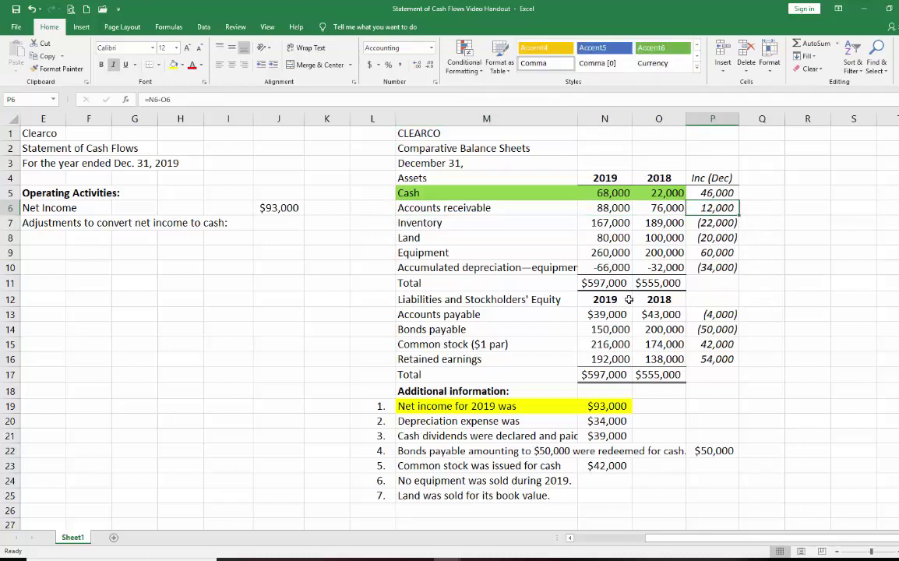
pyautogui.click(46, 238)
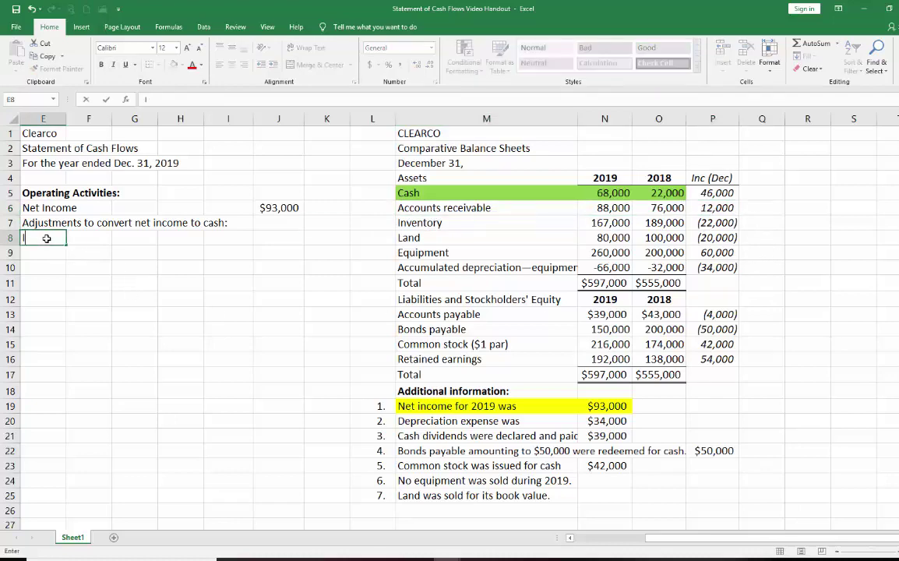
pyautogui.write('Increase in A')
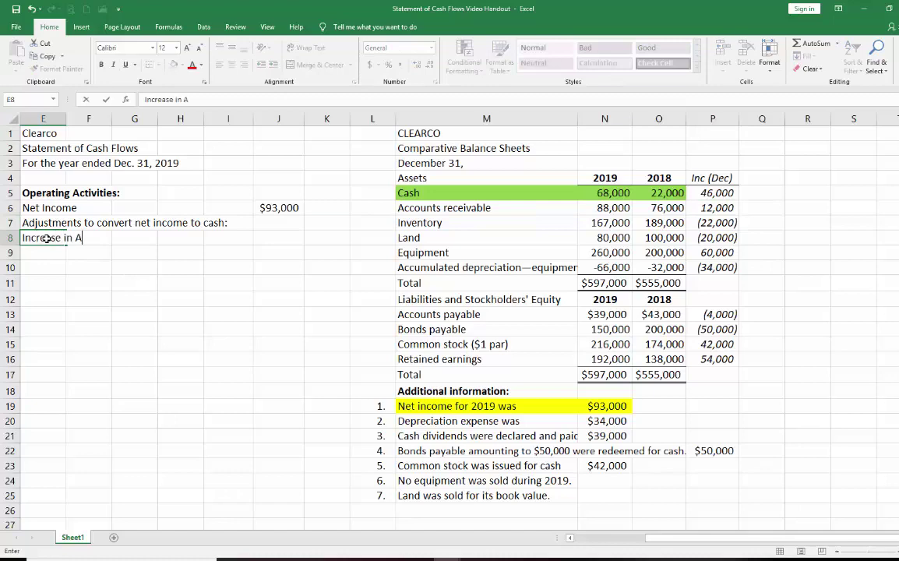
pyautogui.write('ccounts Receivable')
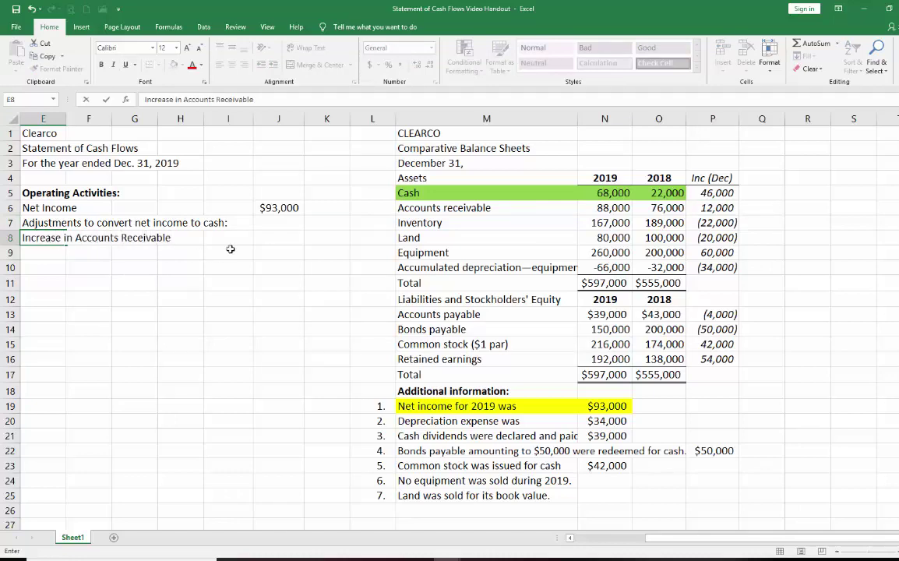
# Enter the accounts receivable adjustment in J8 as the negative of its balance change, =-P6
pyautogui.click(267, 239)
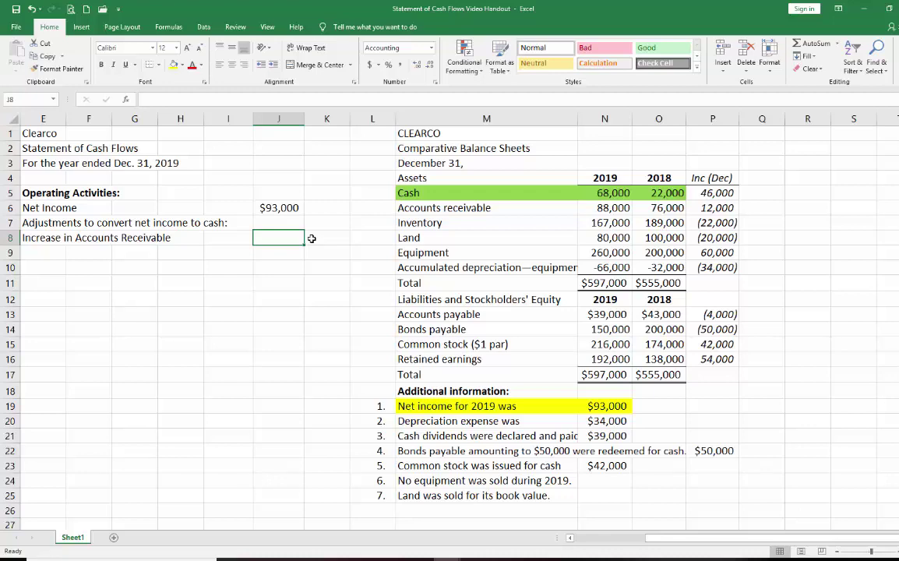
pyautogui.write('+')
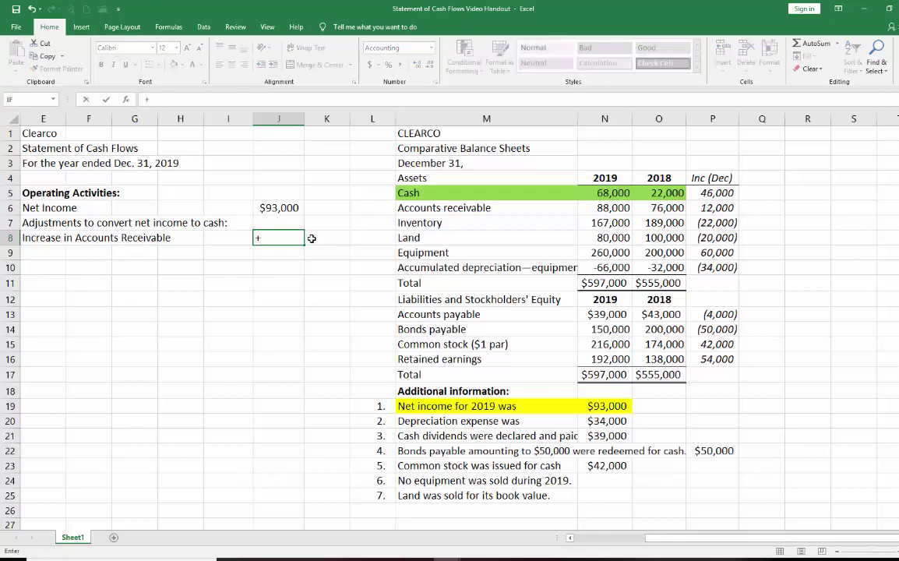
pyautogui.write('-=-')
pyautogui.click(707, 202)
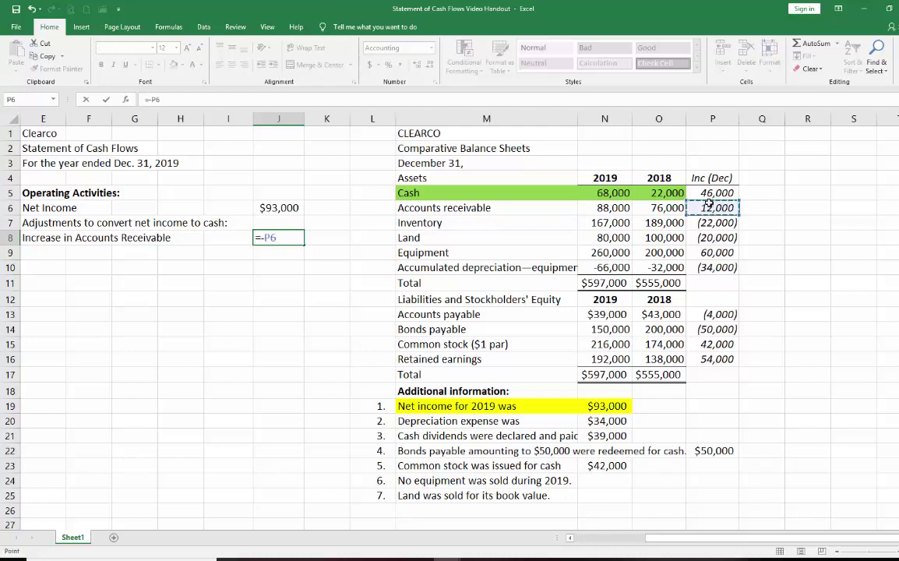
pyautogui.press('Return')
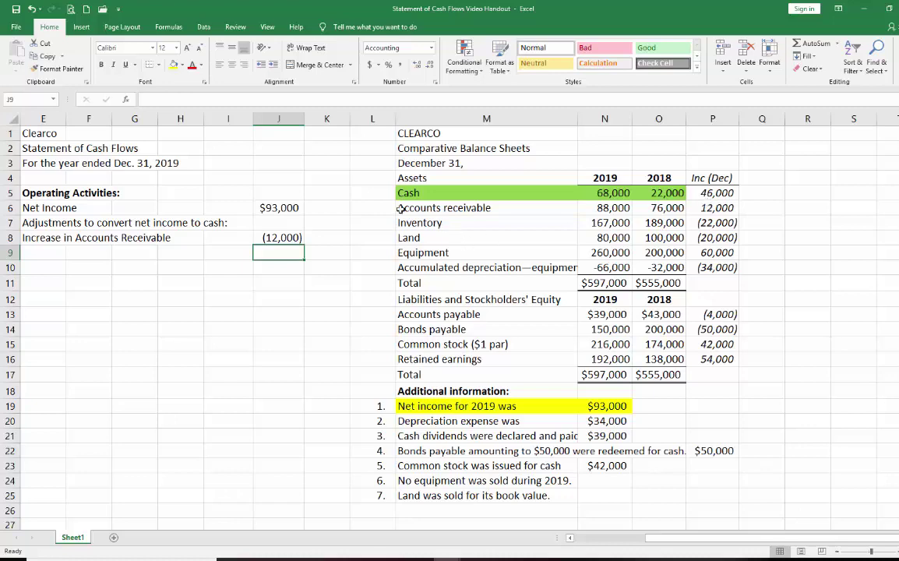
# Highlight the Accounts receivable row M6:P6 in yellow and enter the note "CA - opposite of change" beside it in R6
pyautogui.moveTo(401, 207); pyautogui.dragTo(712, 208)
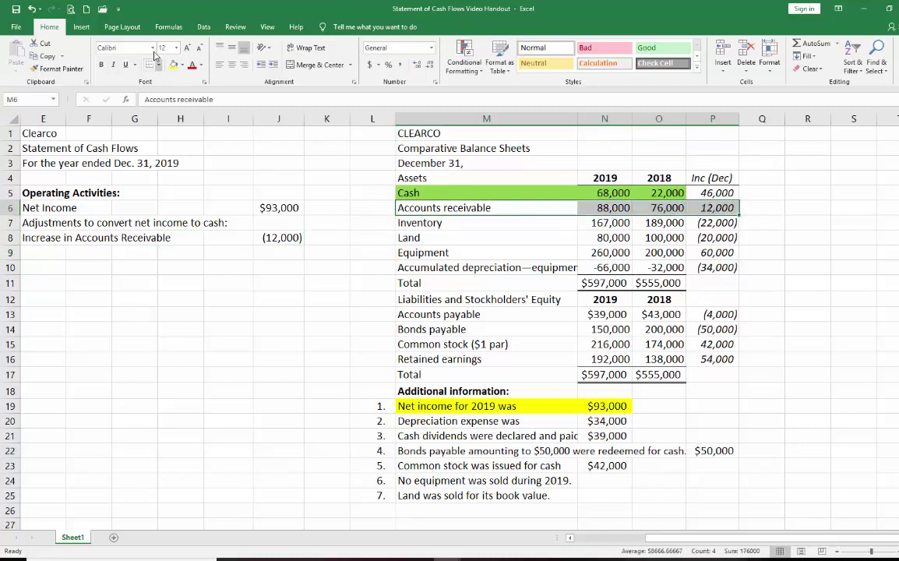
pyautogui.click(172, 64)
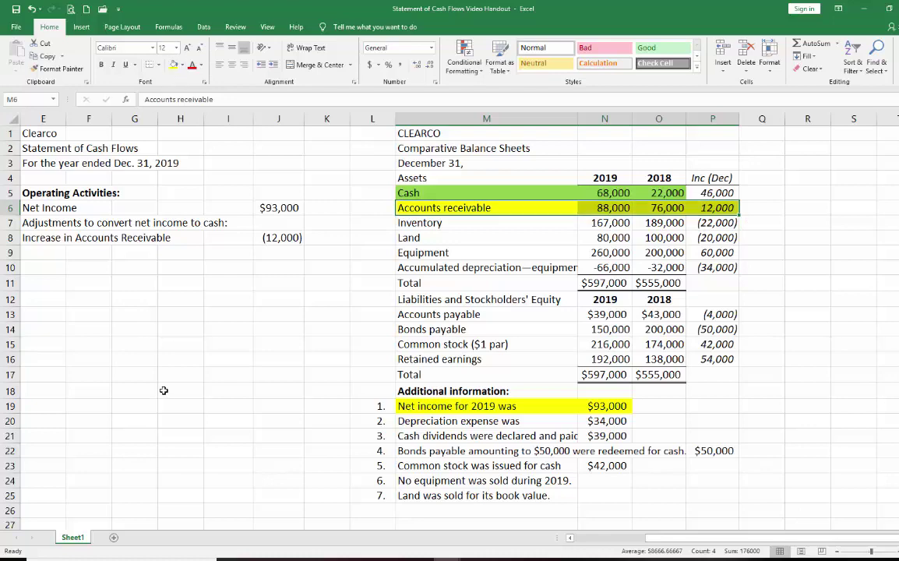
pyautogui.click(798, 208)
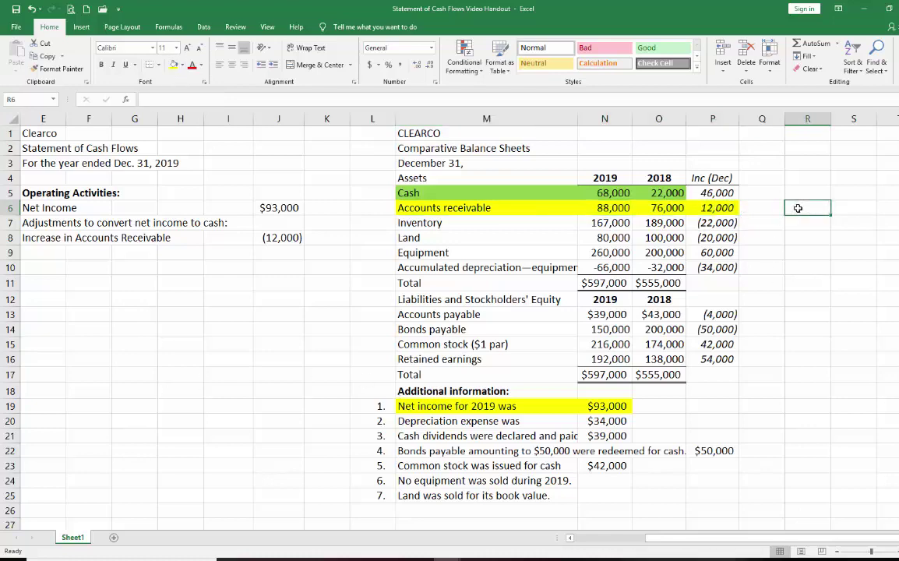
pyautogui.write('CA')
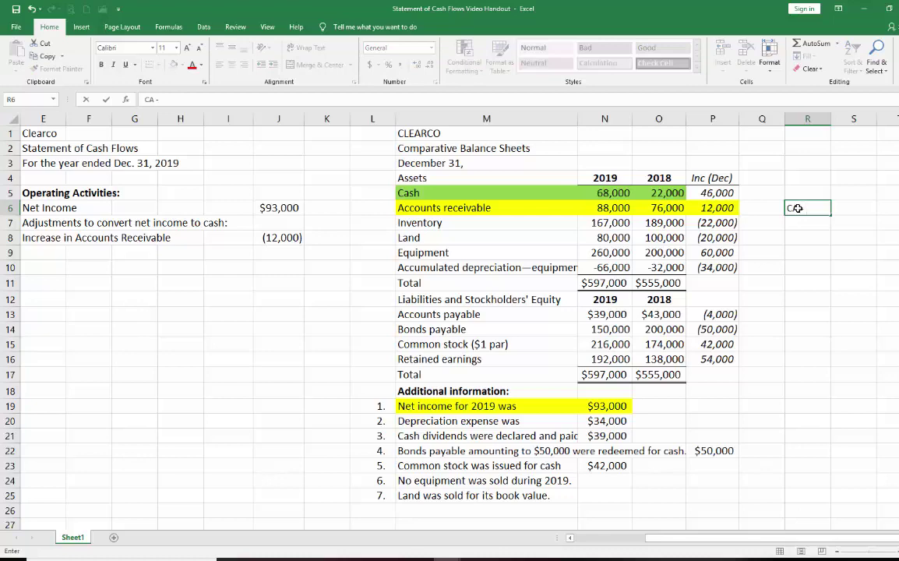
pyautogui.write(' - opposite of change')
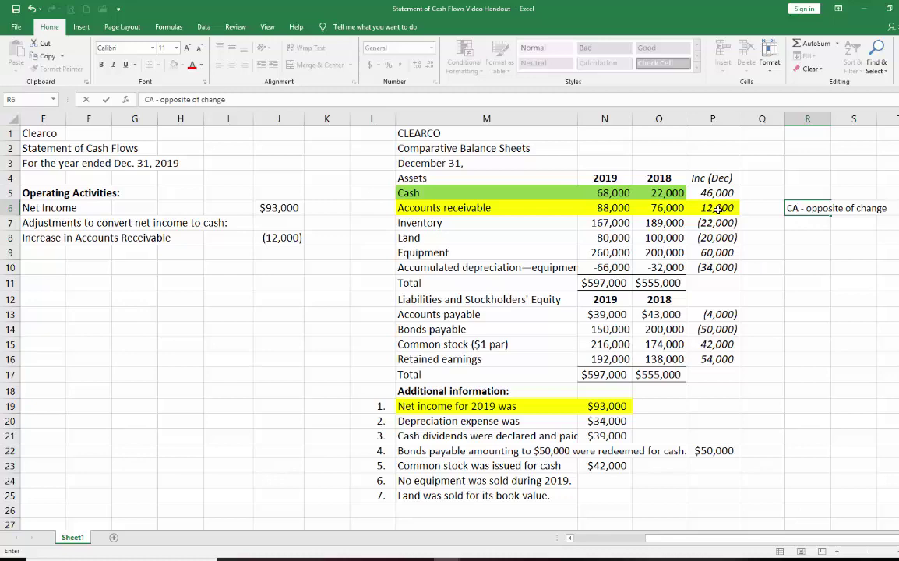
# Add a "Decrease in Inventory" line in E9 with the amount =-P7 in J9, and highlight the Inventory row M7:P7 in yellow
pyautogui.click(34, 253)
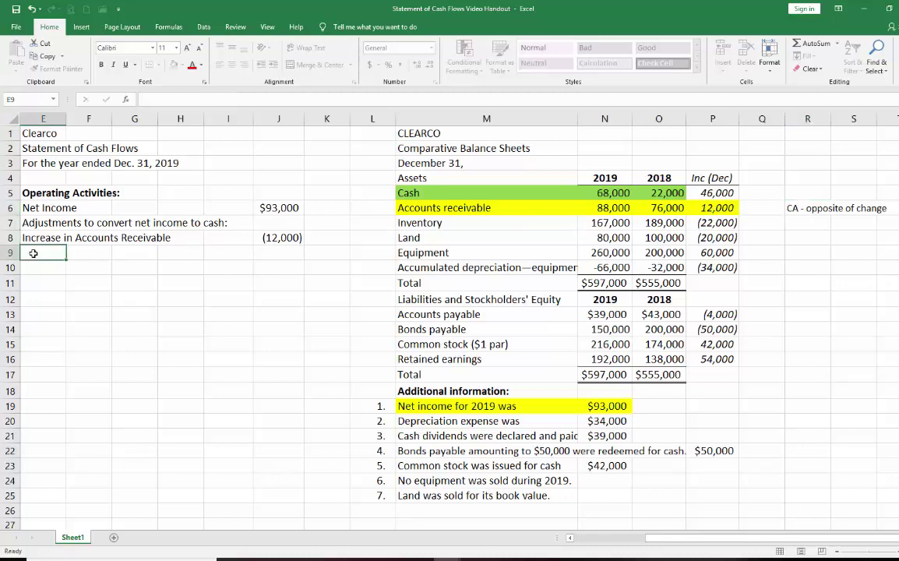
pyautogui.write('Decrease in Inventory')
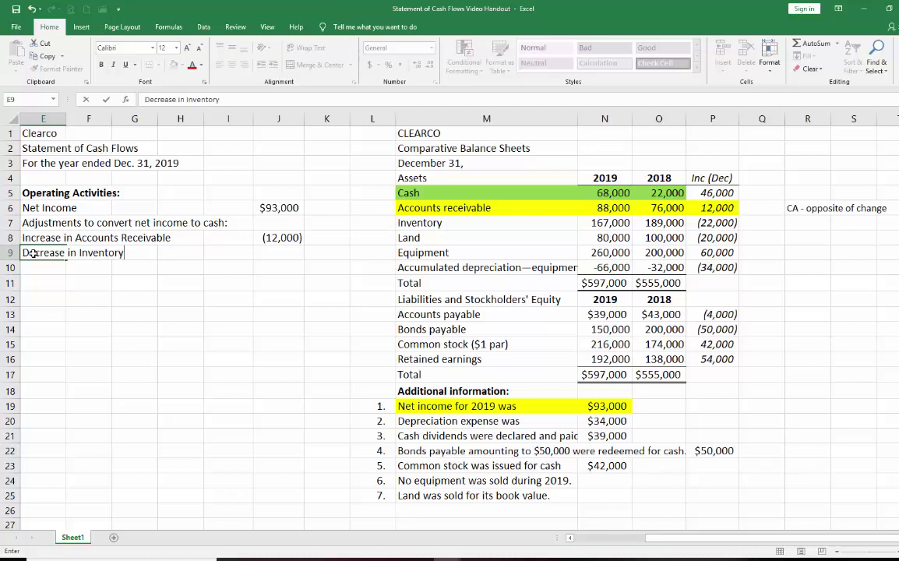
pyautogui.click(274, 255)
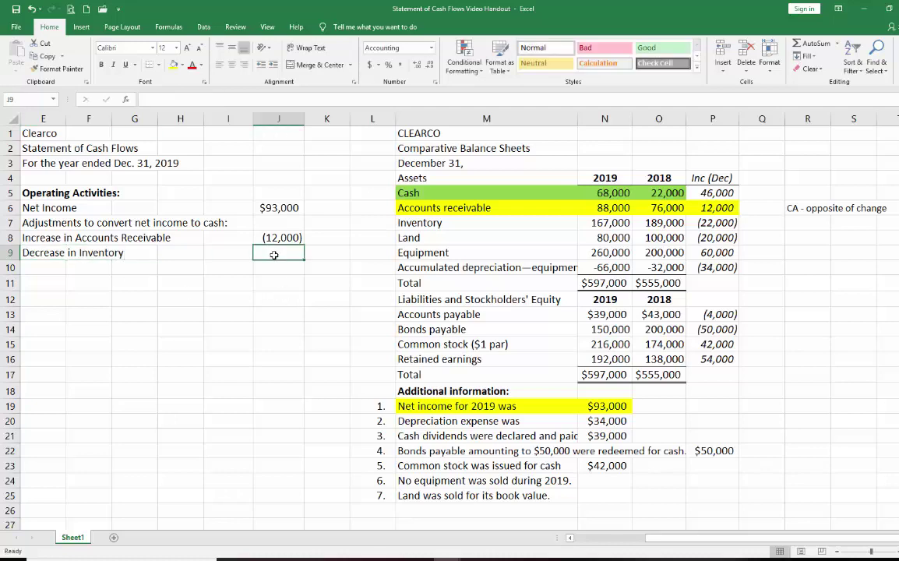
pyautogui.write('=')
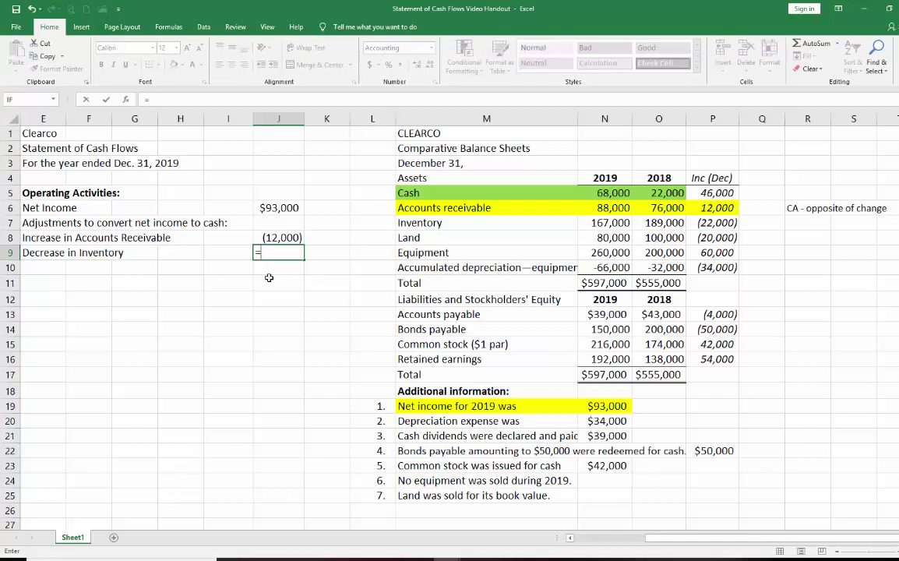
pyautogui.write('-')
pyautogui.click(712, 223)
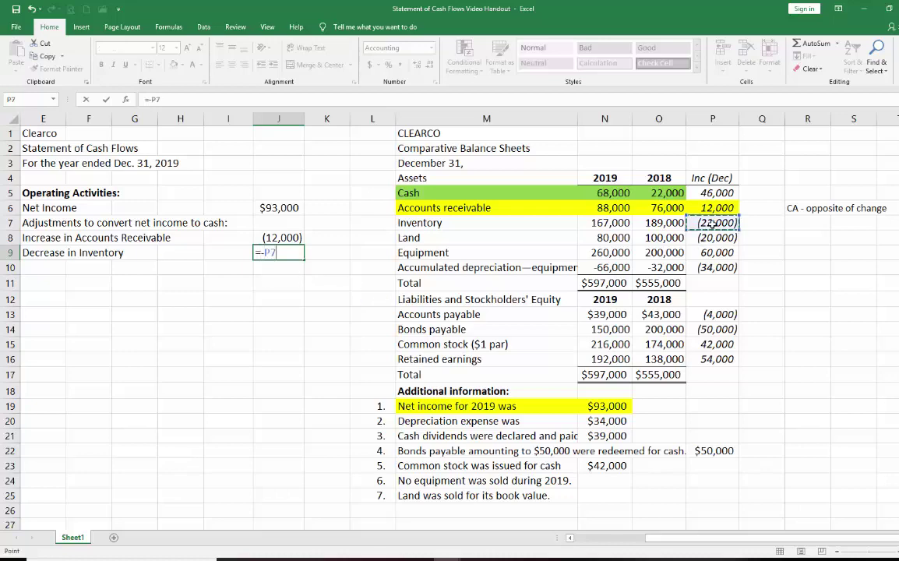
pyautogui.press('Return')
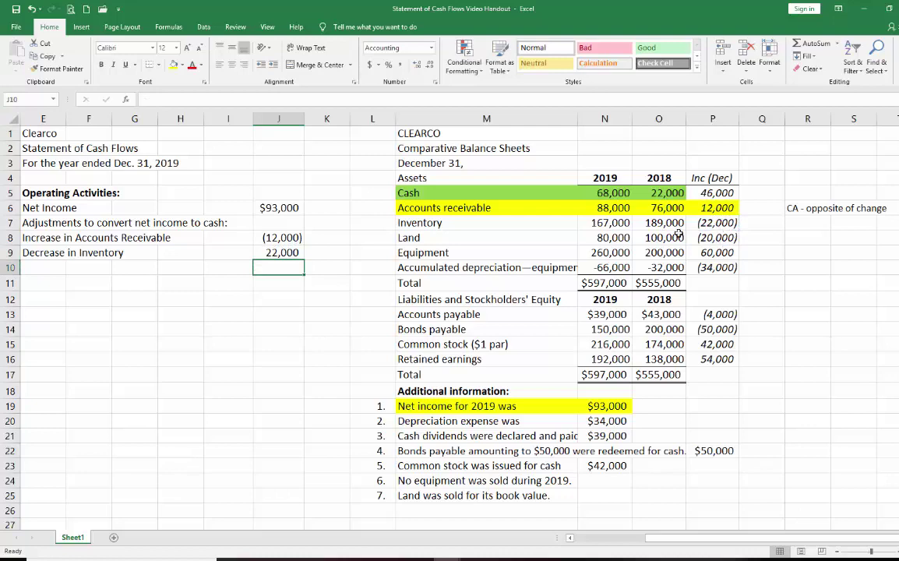
pyautogui.moveTo(401, 223); pyautogui.dragTo(710, 223)
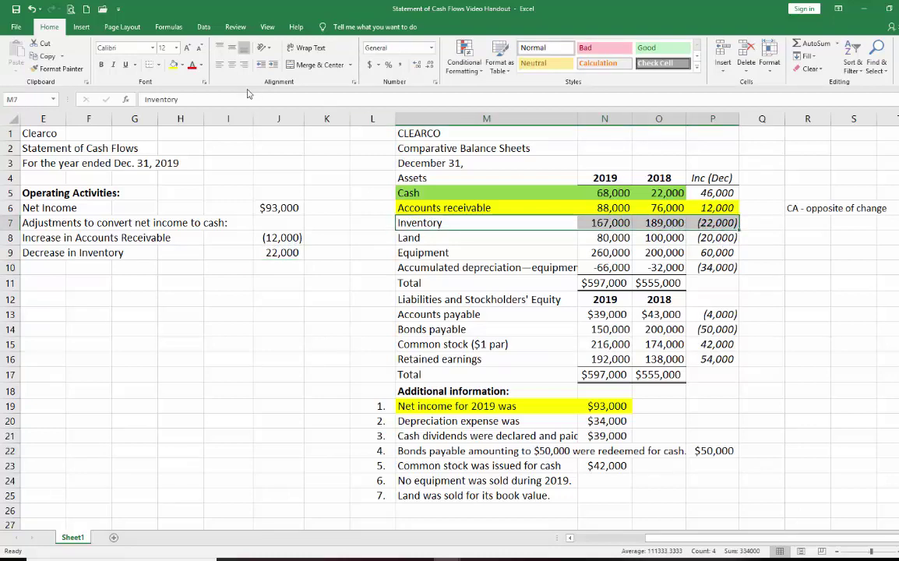
pyautogui.click(173, 65)
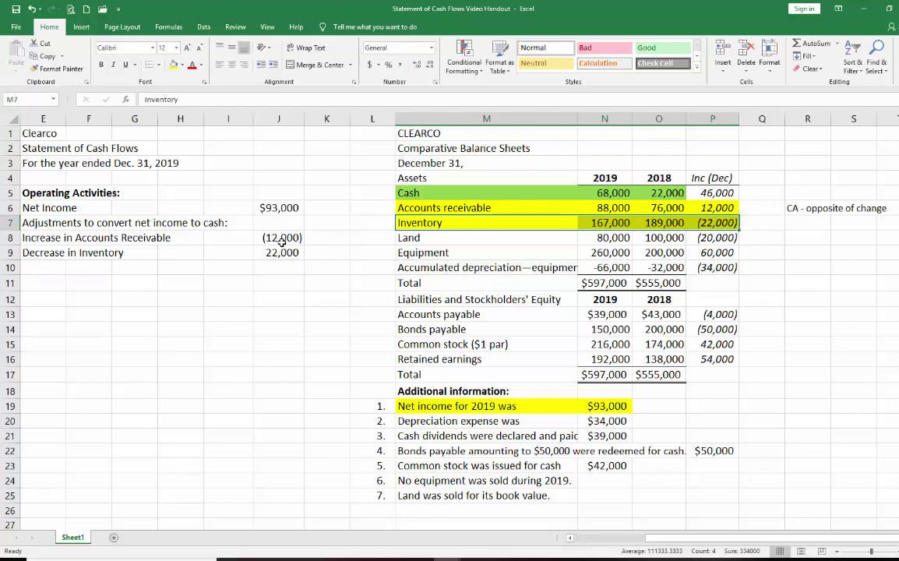
# Add a "Depreciation Expense" line in E10 and link its amount in J10 to the depreciation figure in N20
pyautogui.click(33, 266)
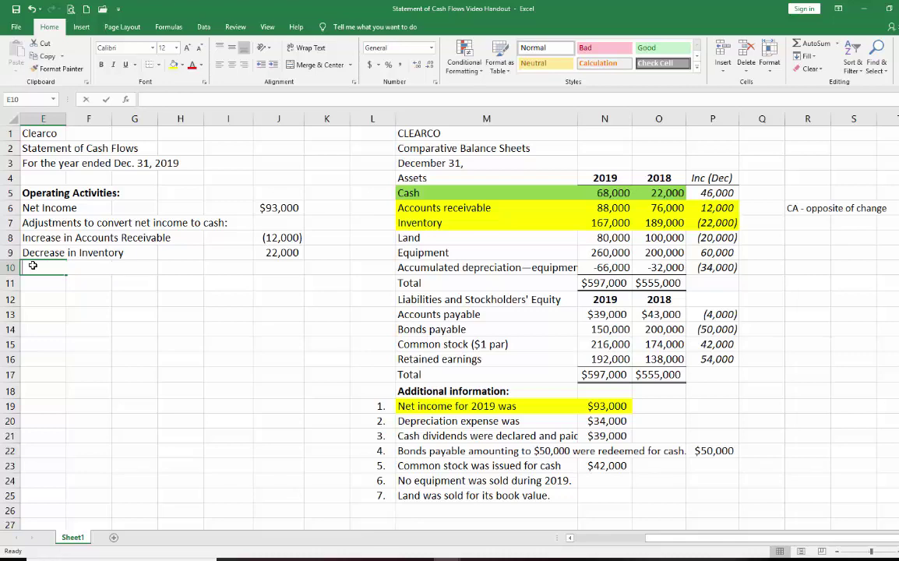
pyautogui.write('Depreciati')
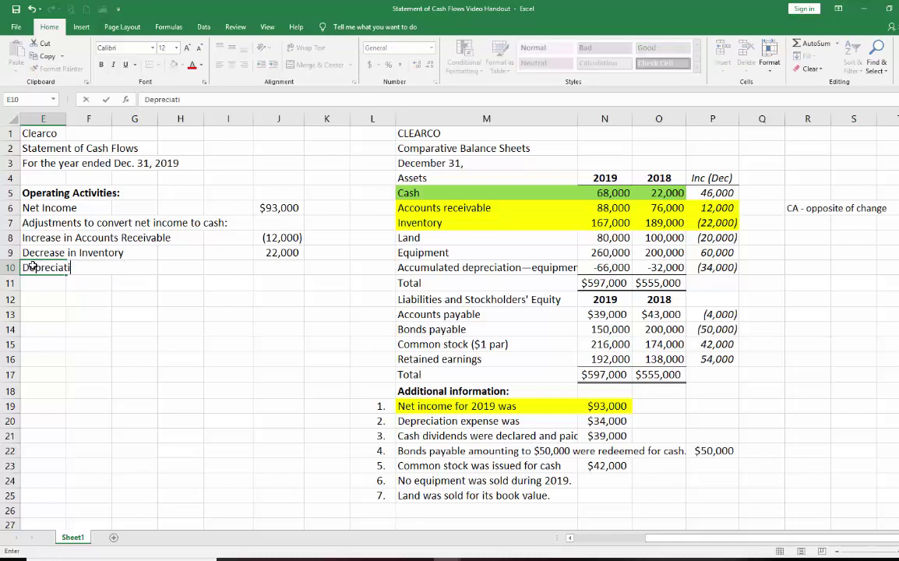
pyautogui.write('on Expense')
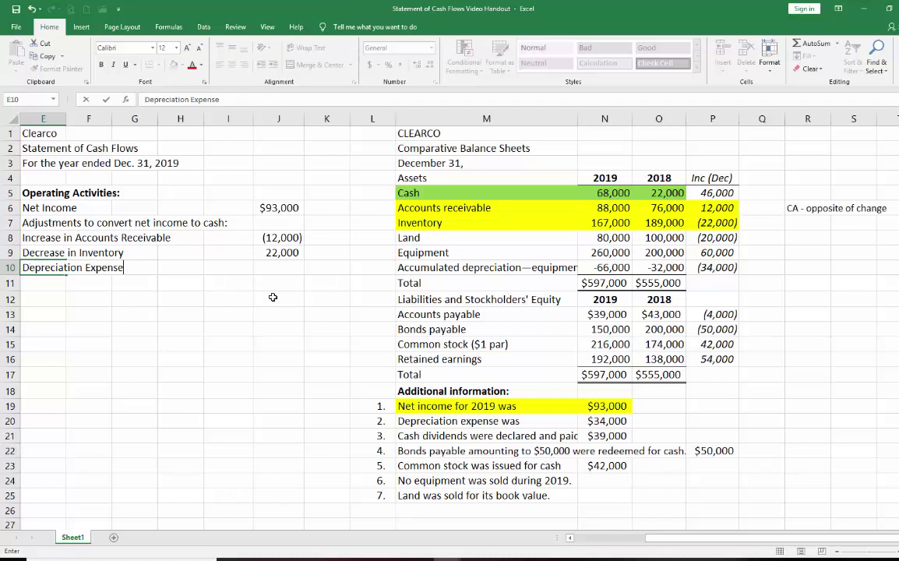
pyautogui.click(274, 267)
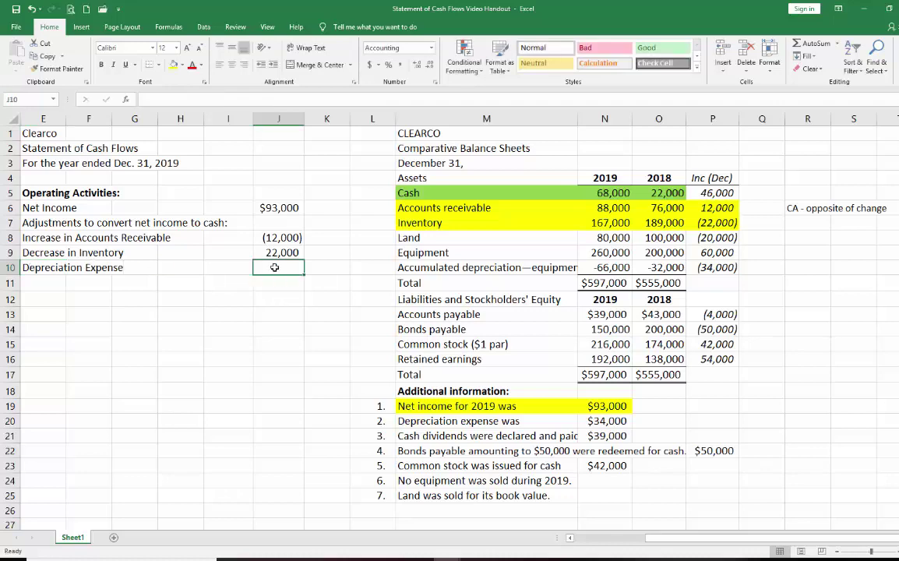
pyautogui.write('=')
pyautogui.click(606, 420)
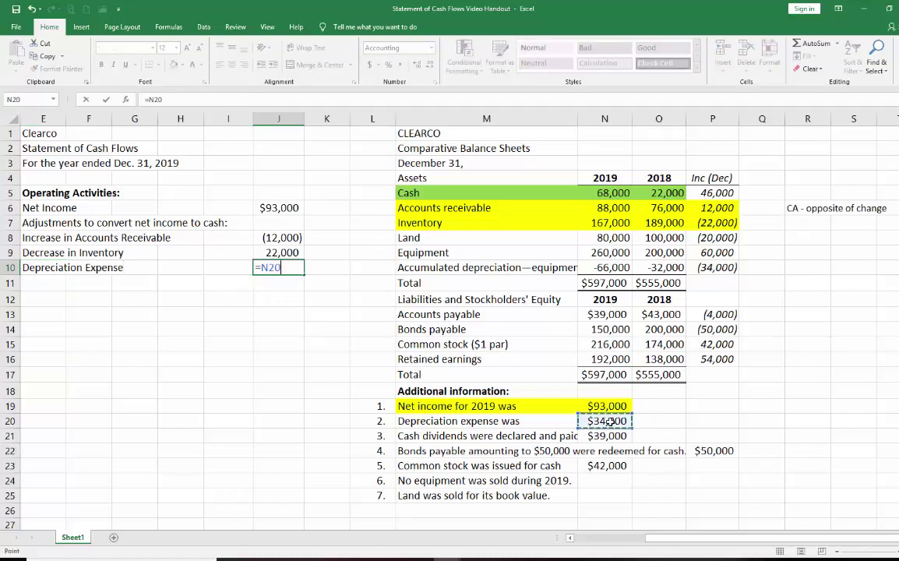
pyautogui.press('Return')
# Highlight the depreciation expense entry M20:N20 and the Accumulated depreciation row M10:P10 in yellow
pyautogui.moveTo(407, 421); pyautogui.dragTo(619, 422)
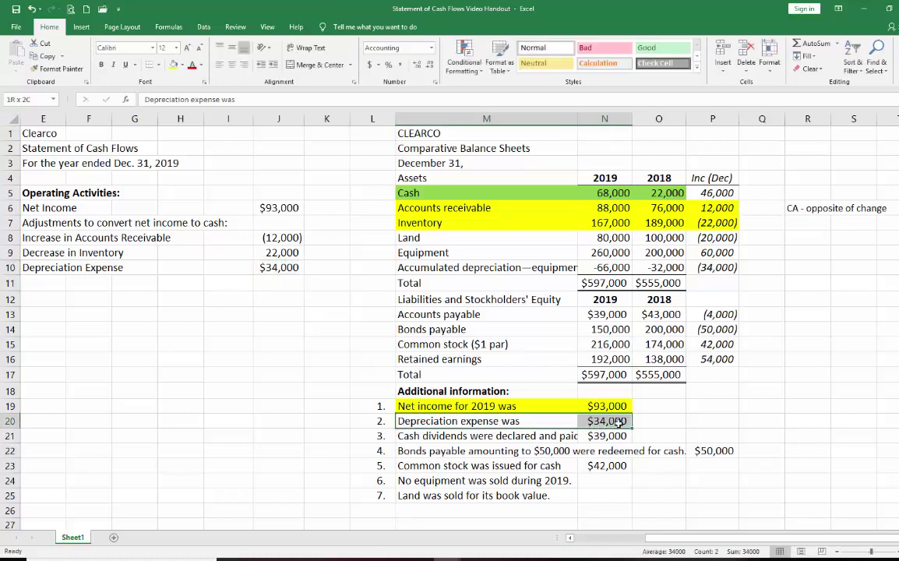
pyautogui.click(173, 65)
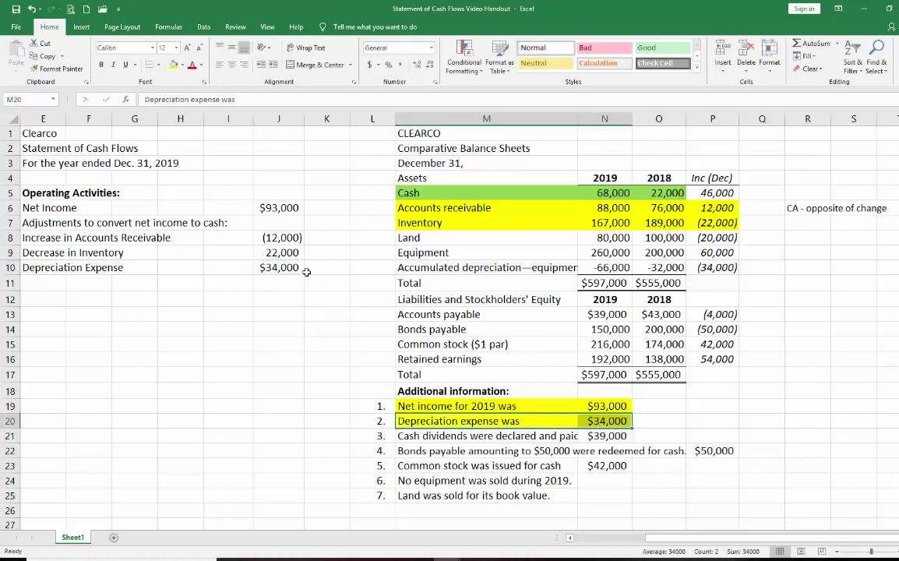
pyautogui.moveTo(413, 267); pyautogui.dragTo(720, 267)
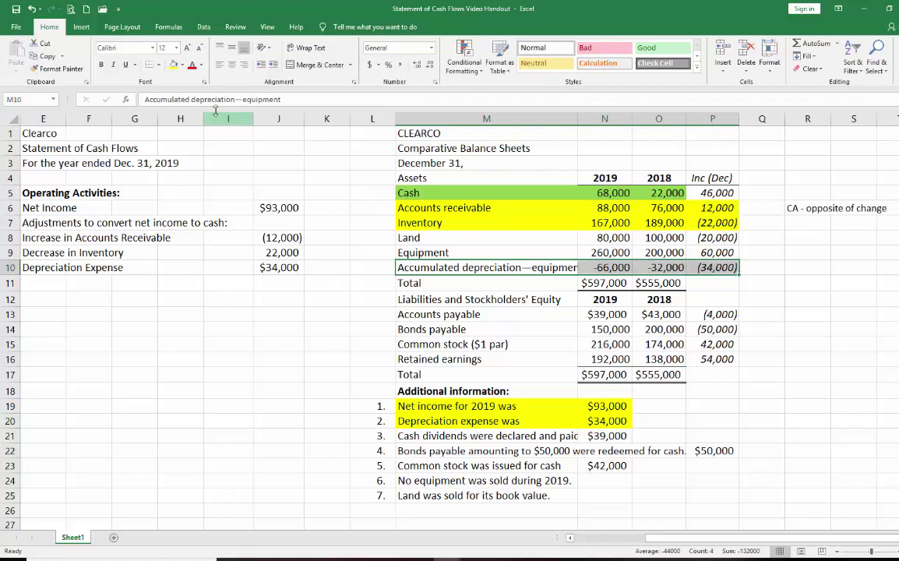
pyautogui.click(173, 64)
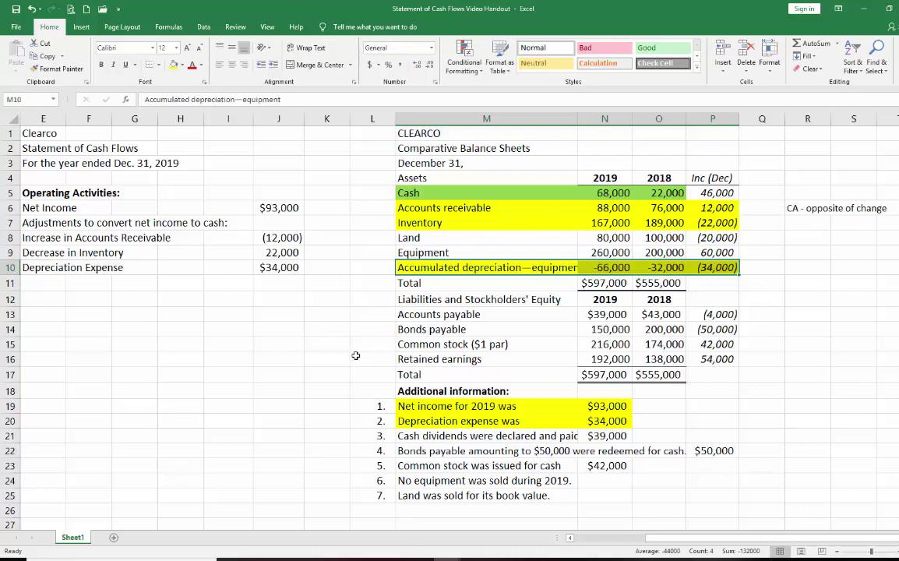
# Highlight the Accounts payable row M13:P13 in yellow
pyautogui.moveTo(424, 313); pyautogui.dragTo(646, 313)
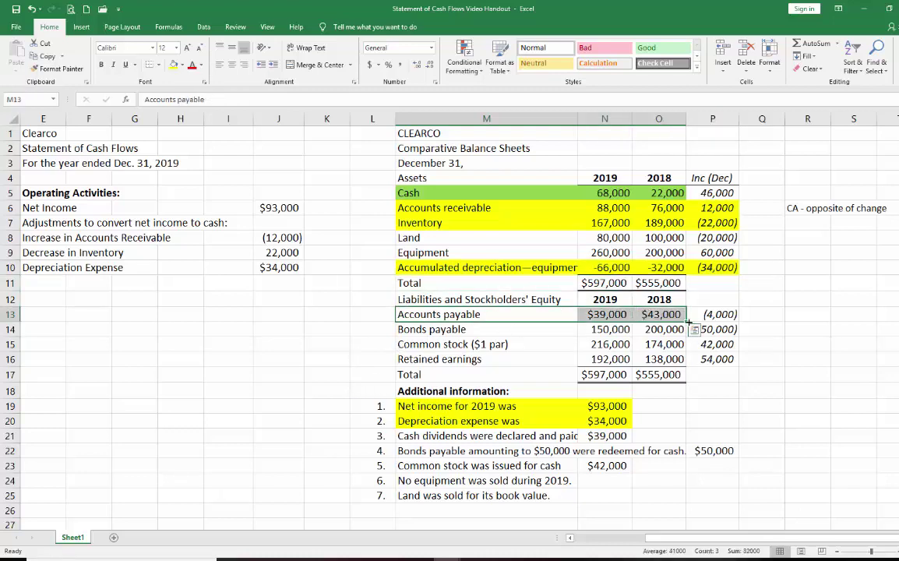
pyautogui.moveTo(712, 314); pyautogui.dragTo(499, 315)
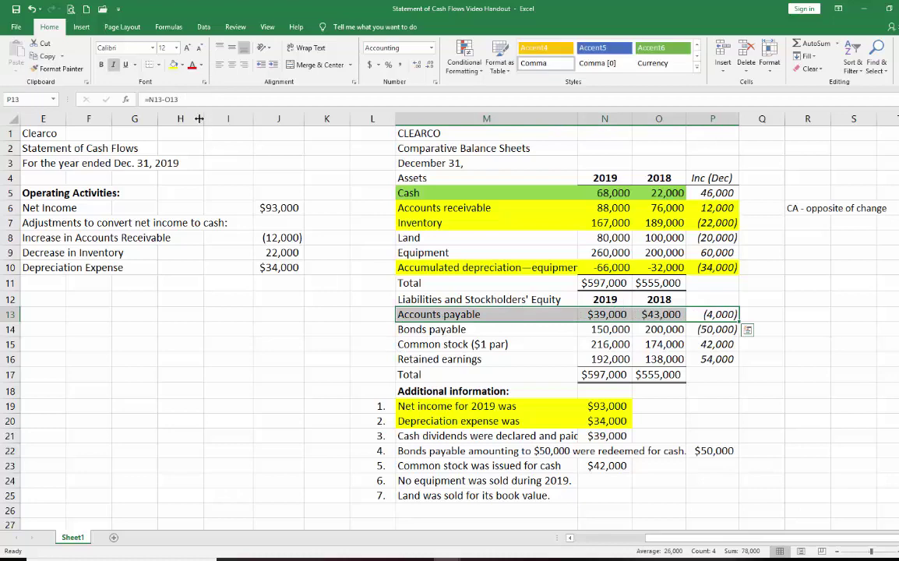
pyautogui.click(173, 65)
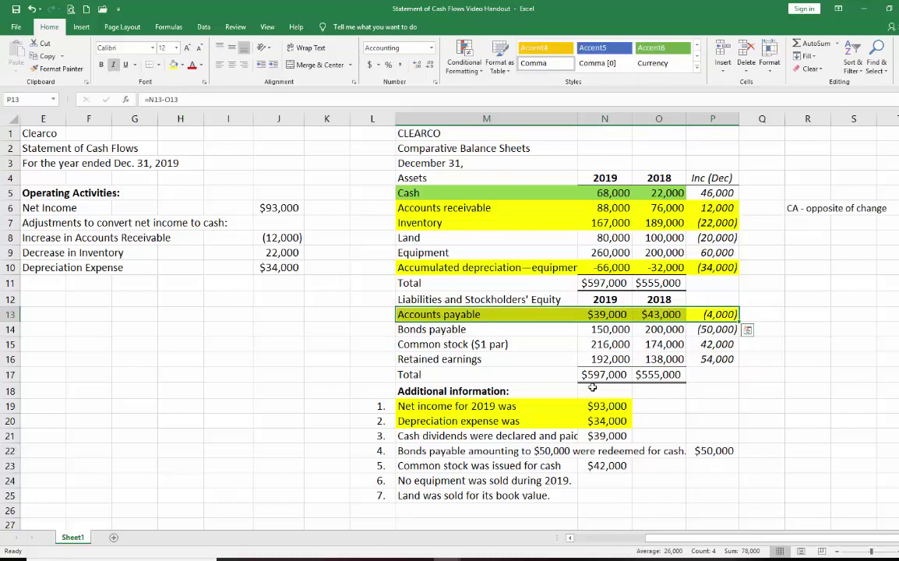
# Add a "Decrease in Accounts Payable" line in E11 below Depreciation Expense
pyautogui.click(34, 282)
pyautogui.write('Decrease in ')
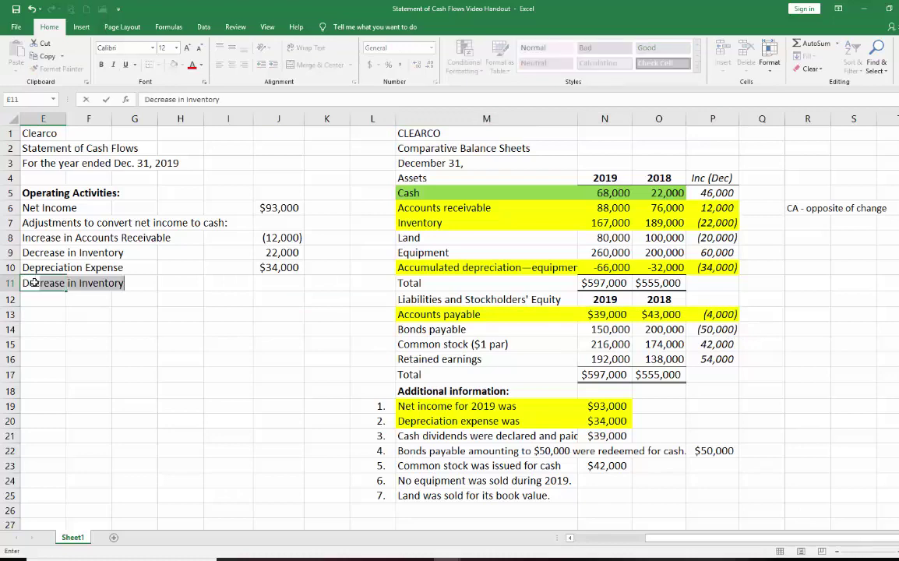
pyautogui.write('a')
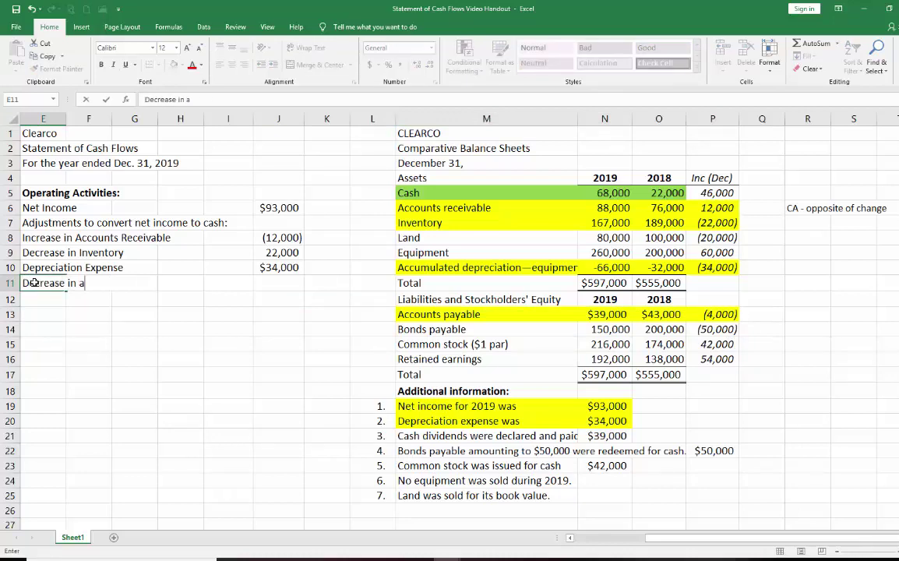
pyautogui.write('Accounts ')
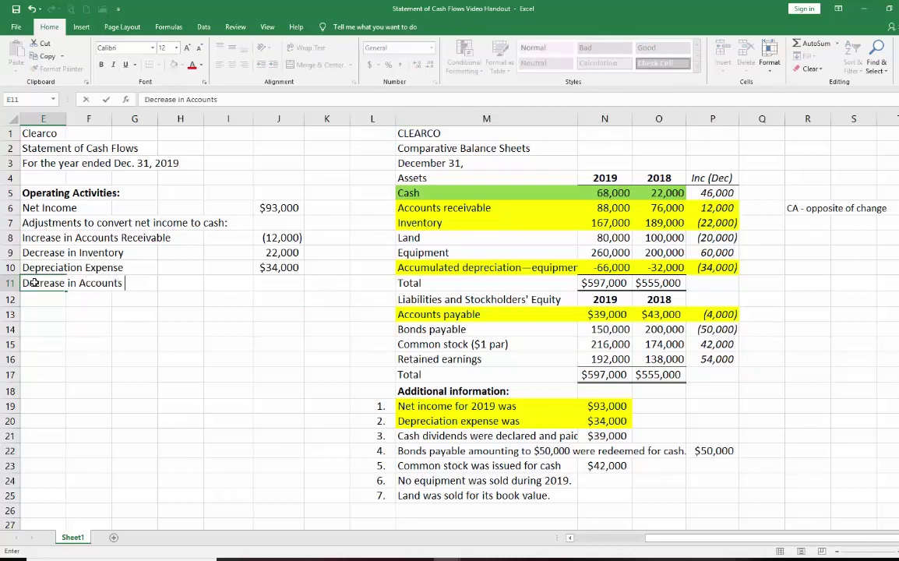
pyautogui.write('Payable')
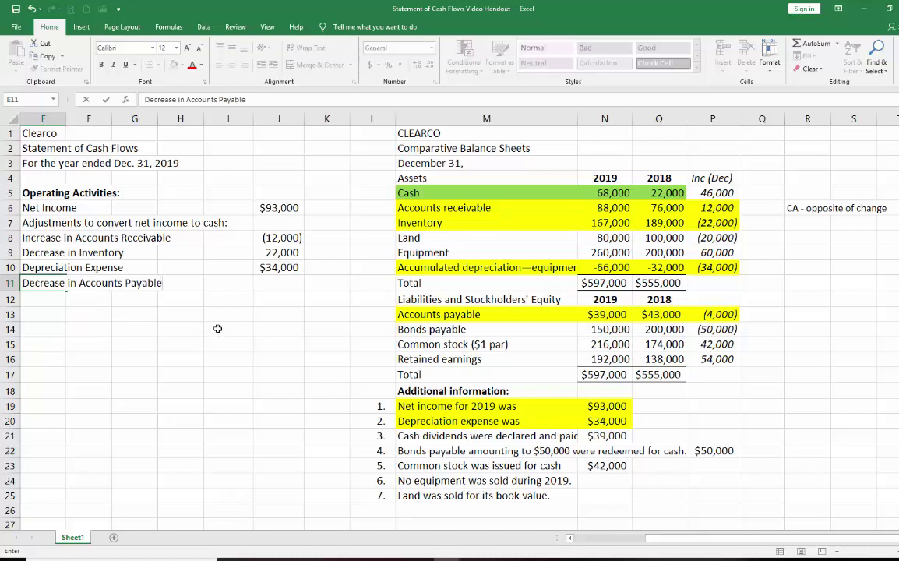
# Enter the note "CL - same as change" in R13 beside the Accounts payable row
pyautogui.click(279, 282)
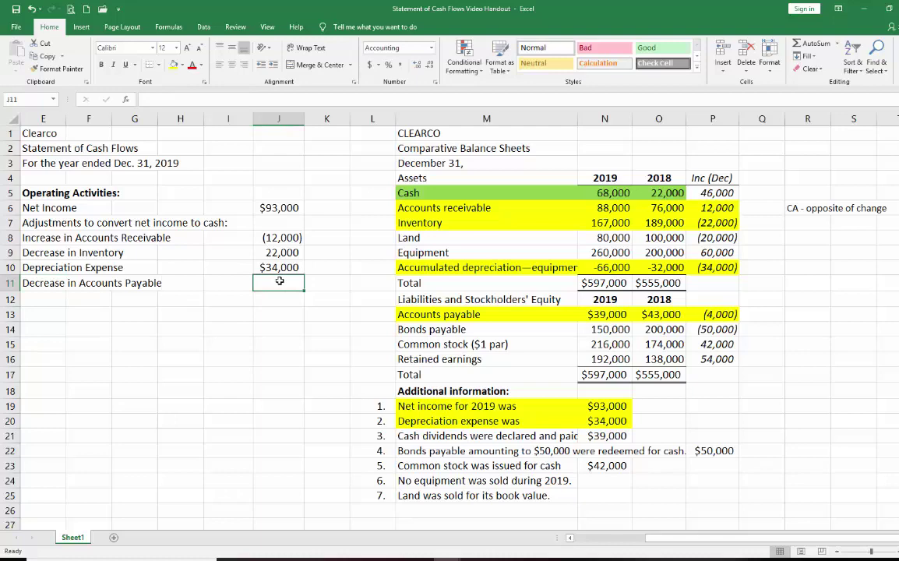
pyautogui.click(735, 284)
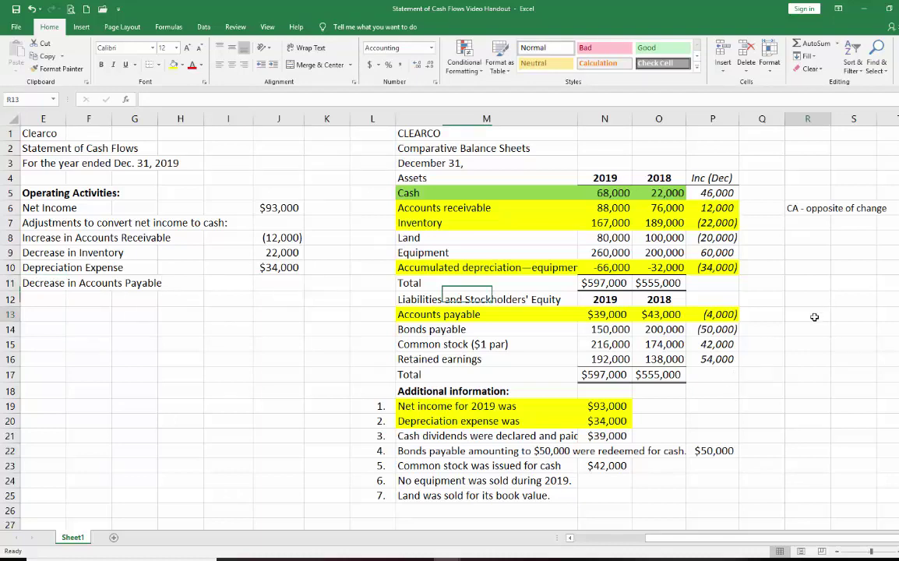
pyautogui.click(814, 316)
pyautogui.write('CL - same')
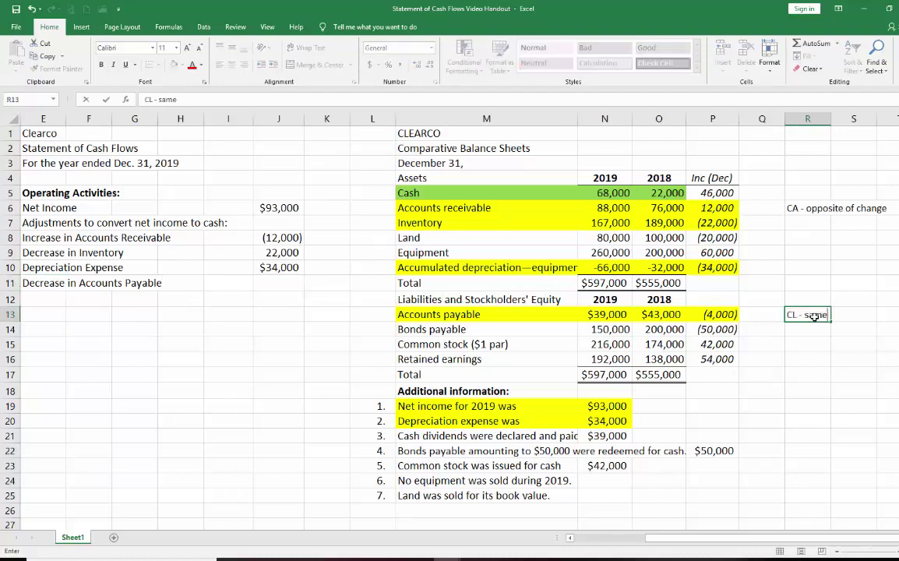
pyautogui.write(' as change')
# Link the accounts payable adjustment in J11 to its balance change with =P13
pyautogui.click(280, 284)
pyautogui.write('=')
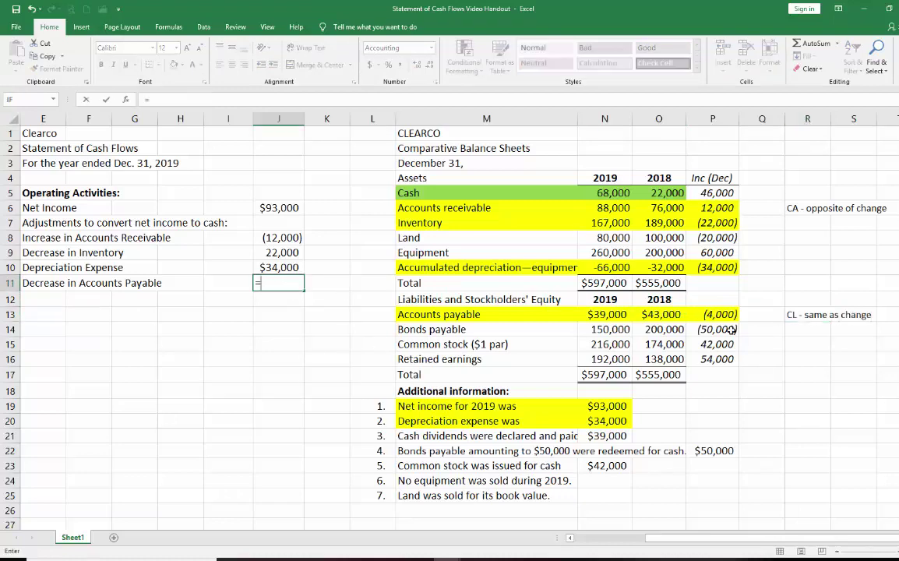
pyautogui.click(713, 315)
pyautogui.press('Return')
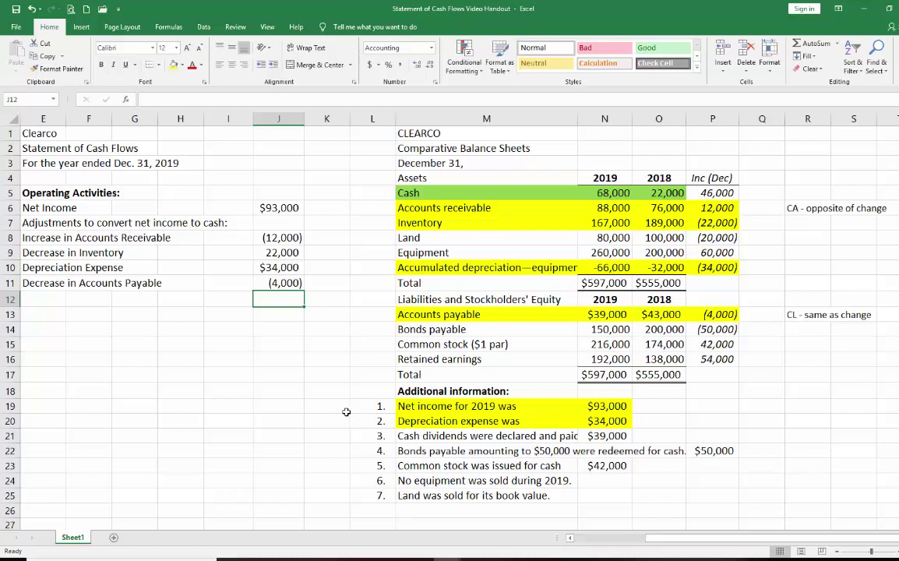
# Enter the subtotal label "Net cash provided by operating activities" in E12
pyautogui.click(37, 299)
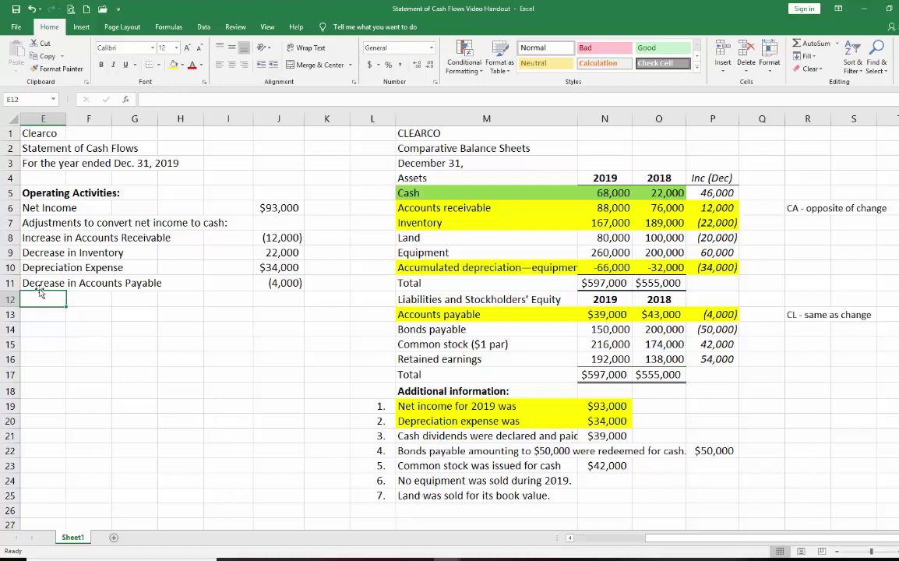
pyautogui.write('N')
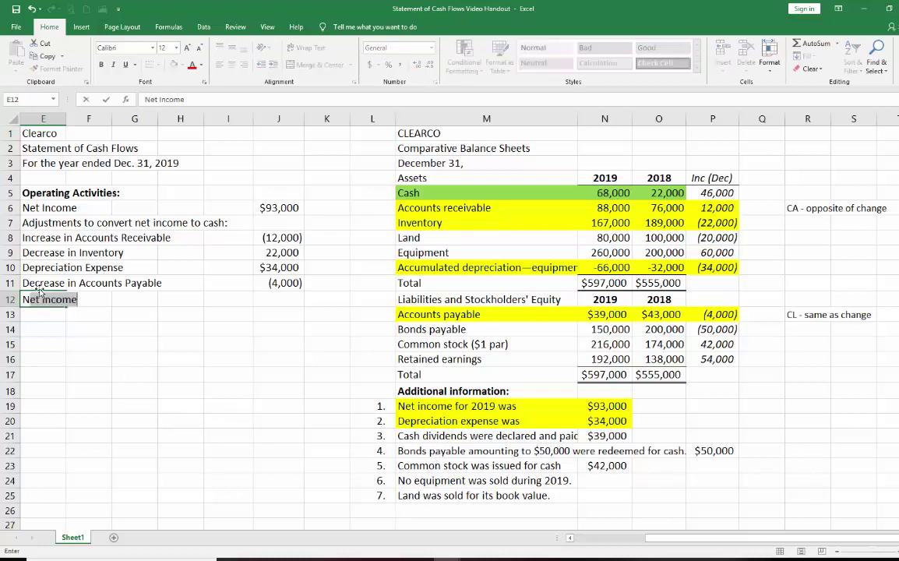
pyautogui.write('et cash pro')
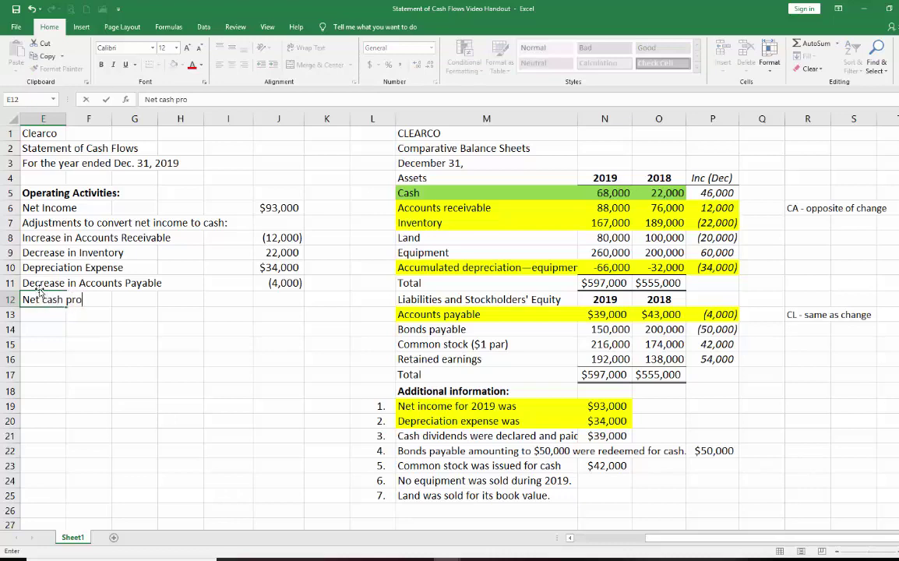
pyautogui.write('vided by ')
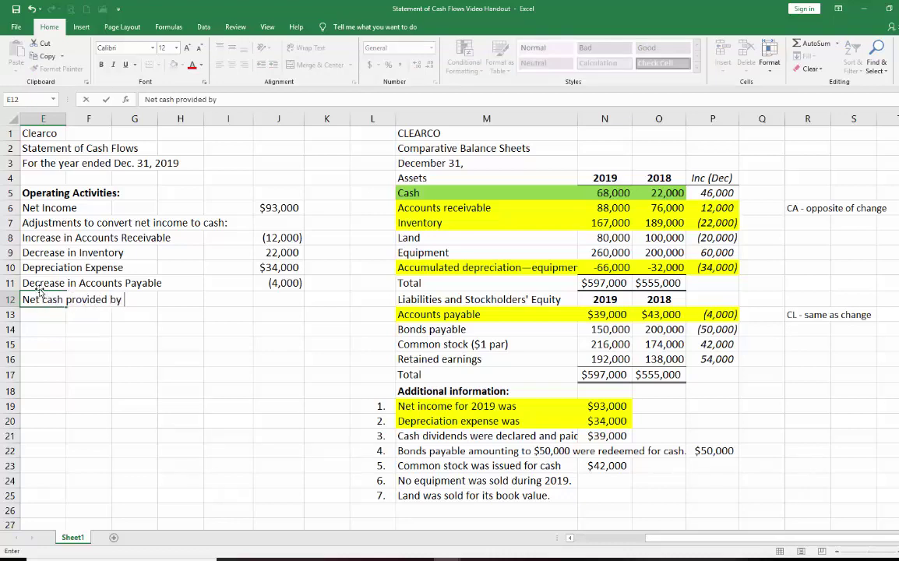
pyautogui.write('operating acti')
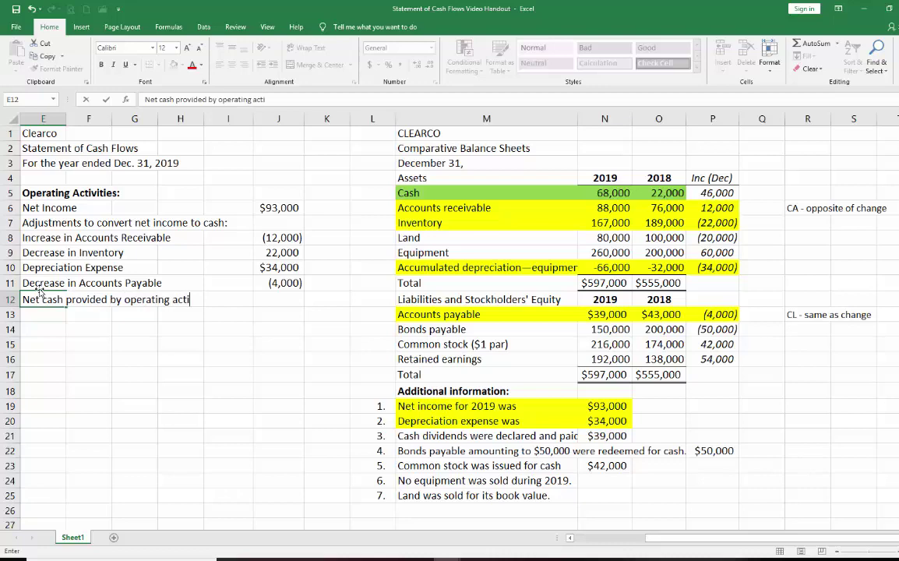
pyautogui.write('vities')
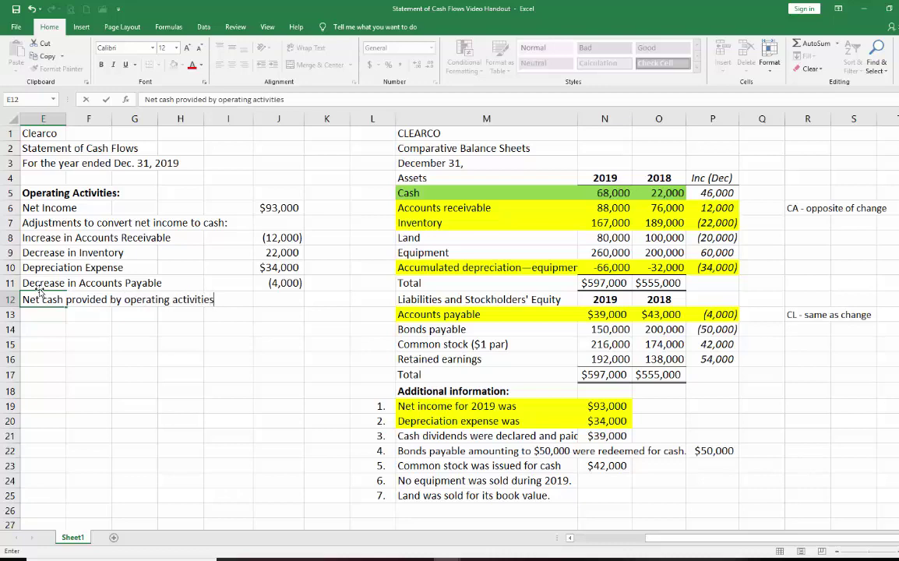
# Sum J6:J11 in J12 for net operating cash and fit column J to its contents
pyautogui.click(285, 300)
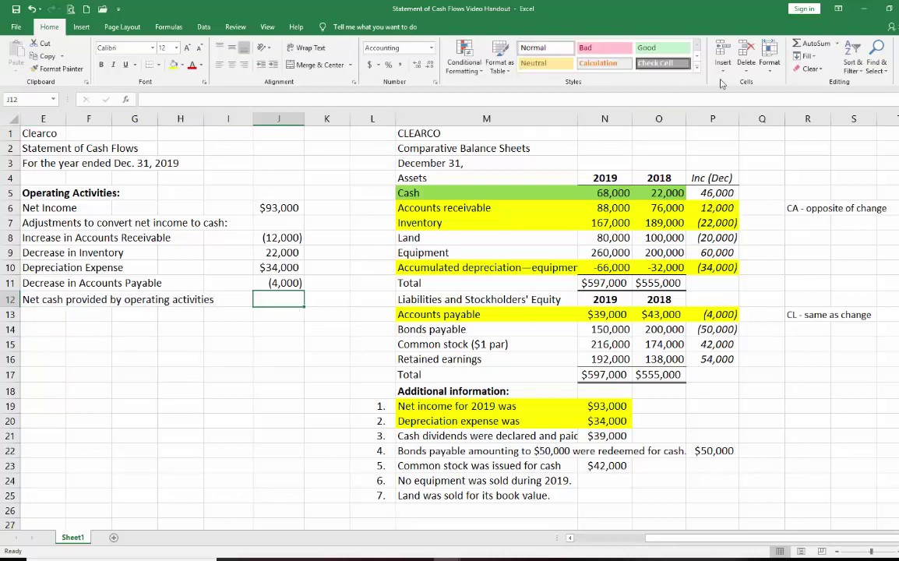
pyautogui.click(800, 49)
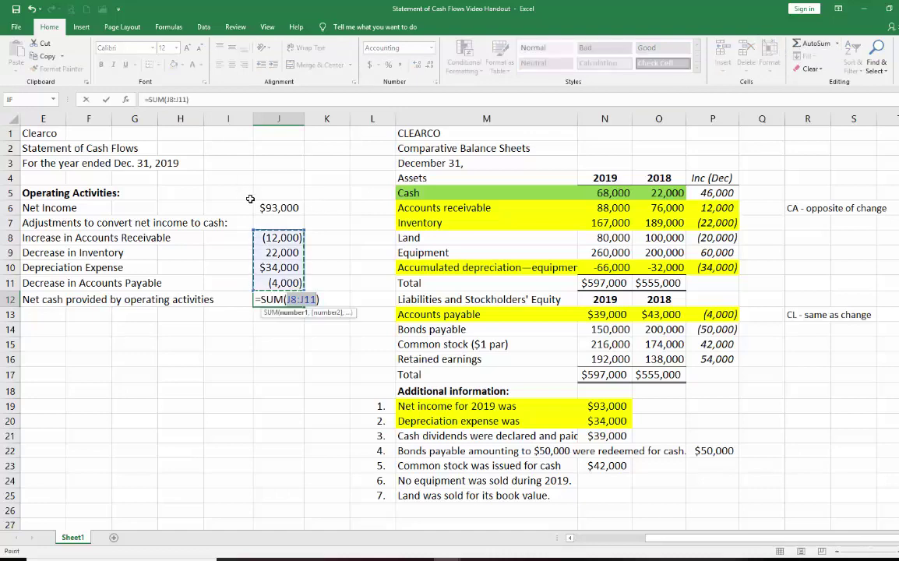
pyautogui.moveTo(268, 208); pyautogui.dragTo(272, 283)
pyautogui.press('Return')
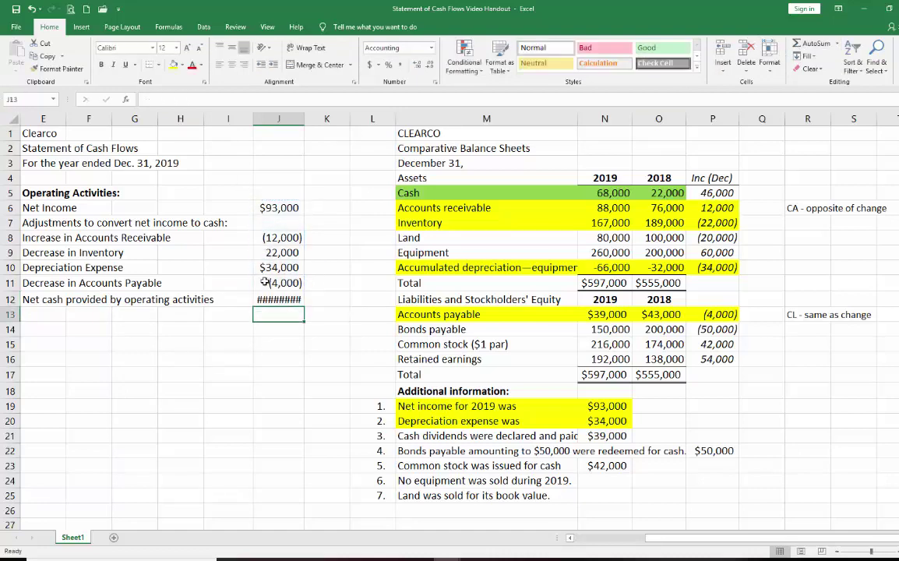
pyautogui.doubleClick(304, 118)
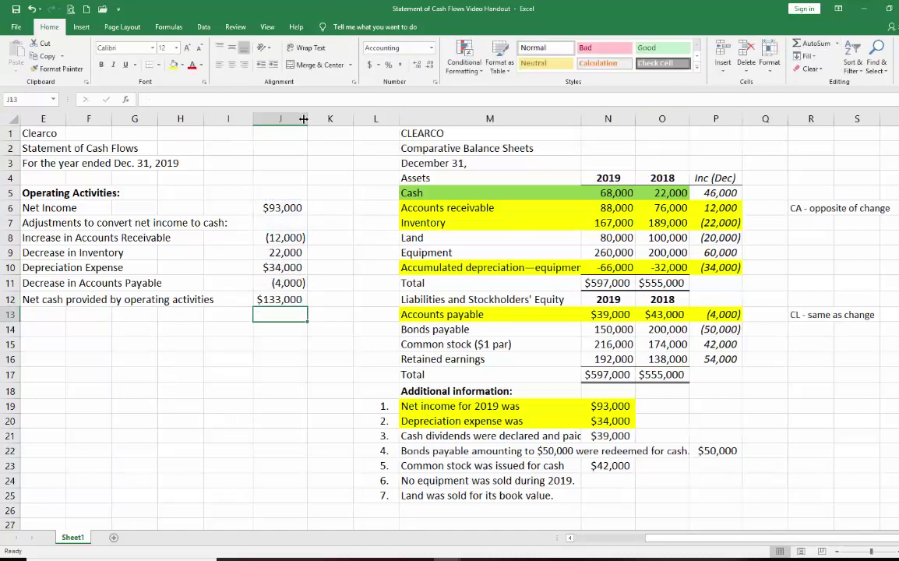
# Add the bold section heading "Investing Activities:" in E13
pyautogui.click(36, 317)
pyautogui.hotkey('ctrl', 'b')
pyautogui.write('Inves')
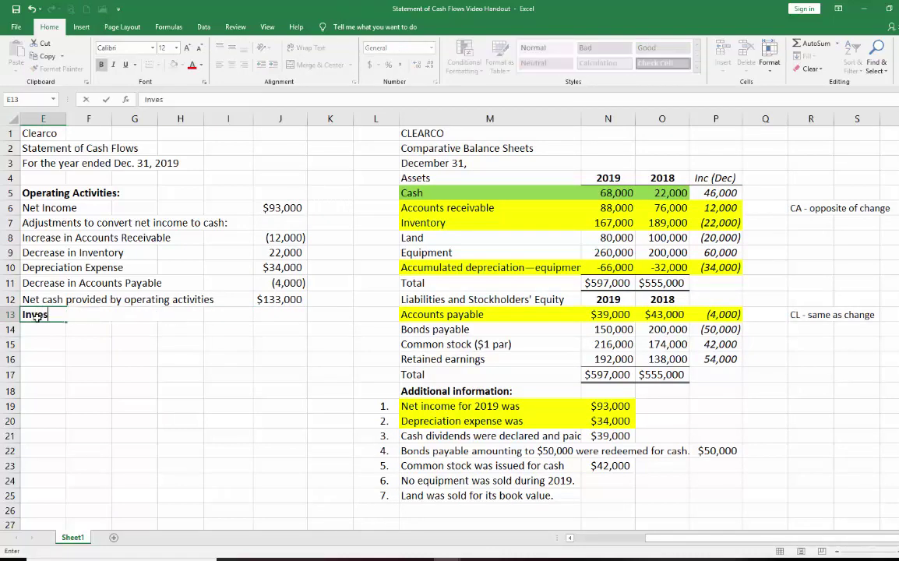
pyautogui.write('ting Activities:')
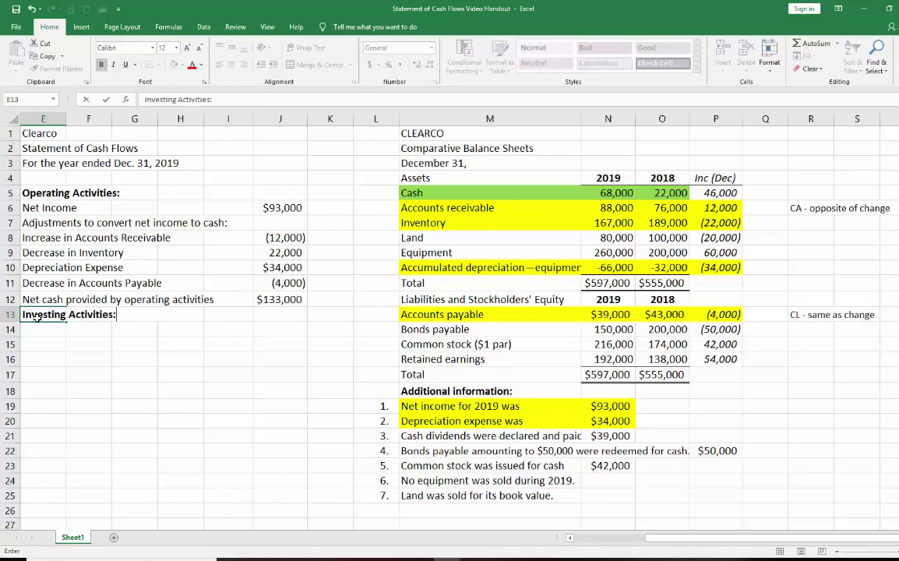
pyautogui.press('Return')
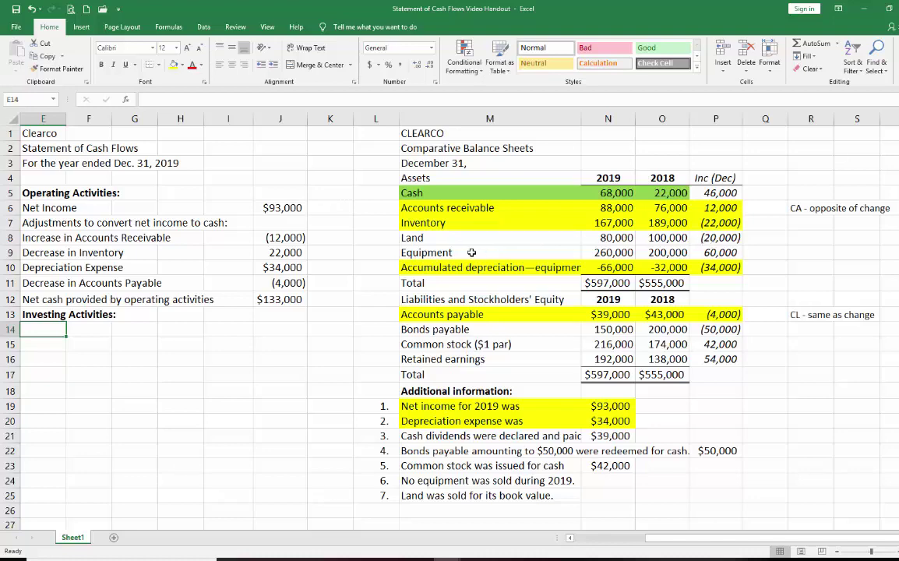
# Highlight the land sale note in M25 in yellow and add a "Sale of land" line in E14
pyautogui.click(411, 496)
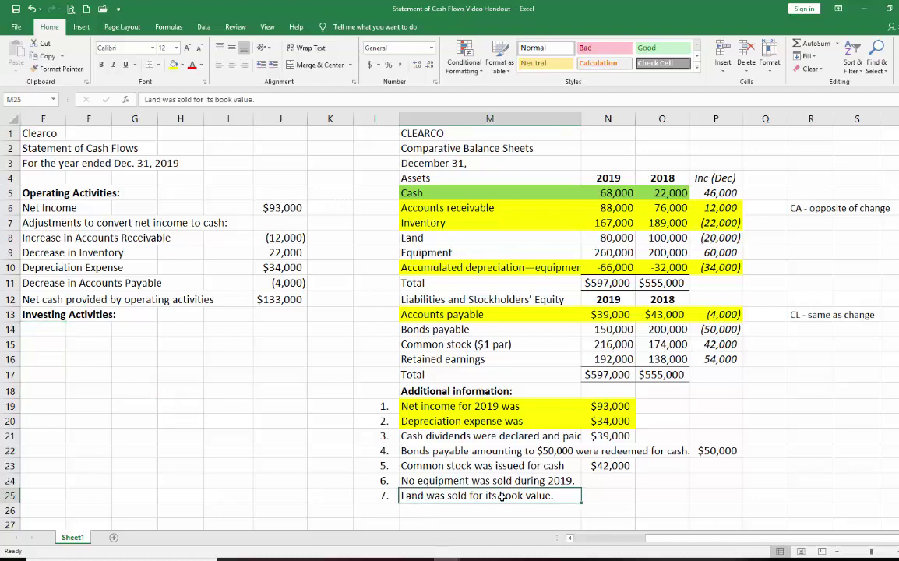
pyautogui.click(173, 65)
pyautogui.click(39, 331)
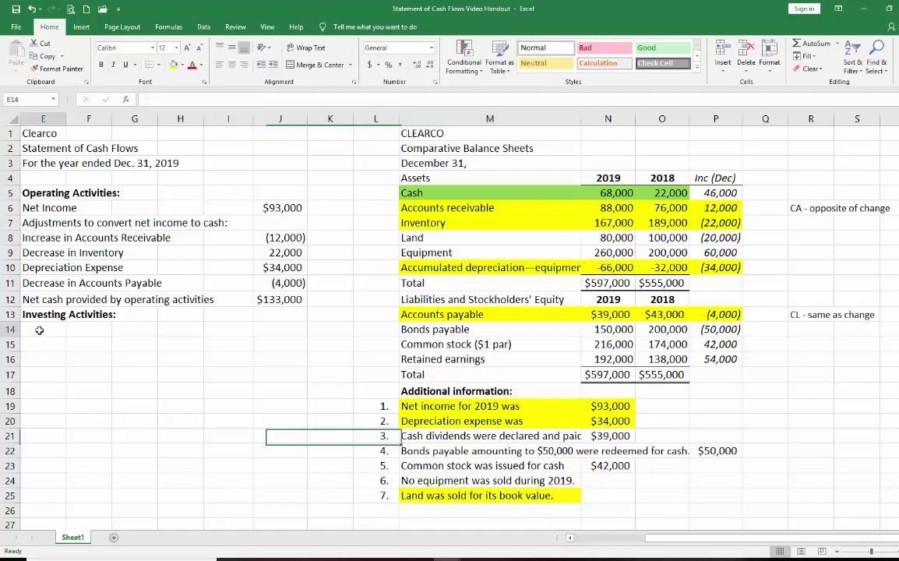
pyautogui.write('Sal')
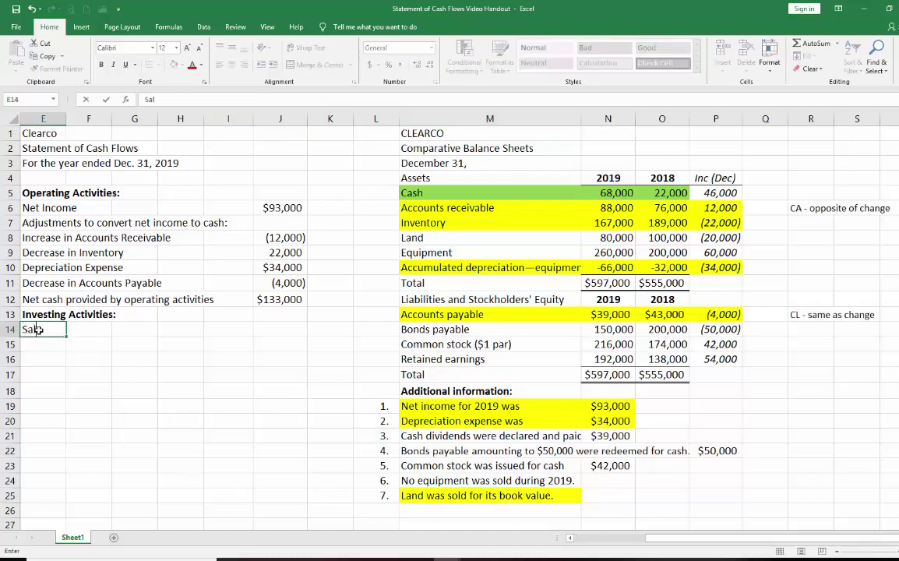
pyautogui.write('e of land')
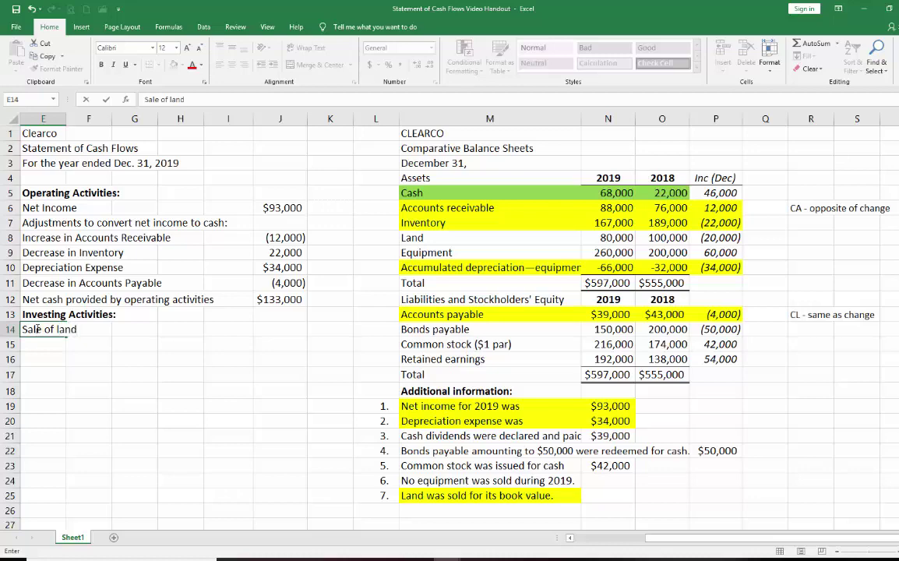
# Enter the land sale amount as =-P8 in I14 and highlight the Land row M8:P8 in yellow
pyautogui.click(225, 329)
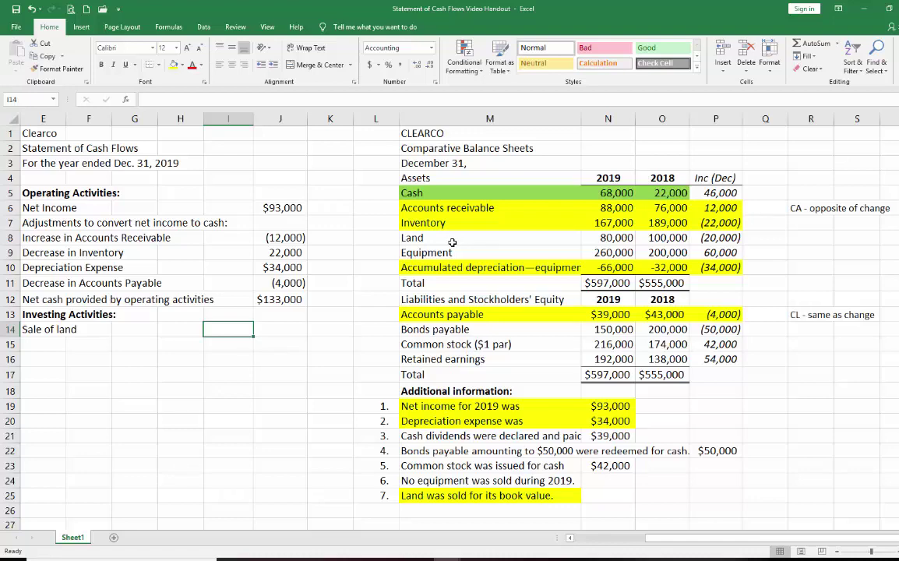
pyautogui.write('=')
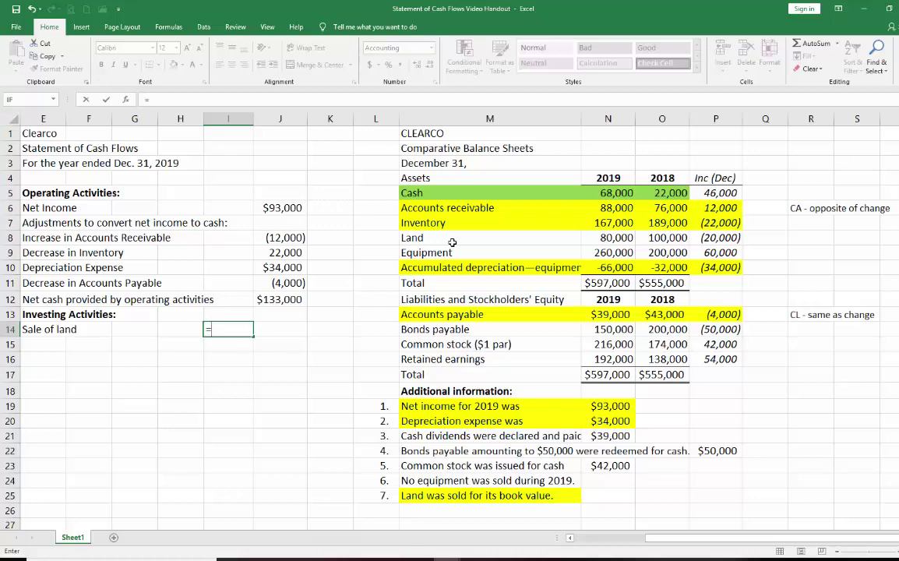
pyautogui.write('-')
pyautogui.click(716, 239)
pyautogui.press('Return')
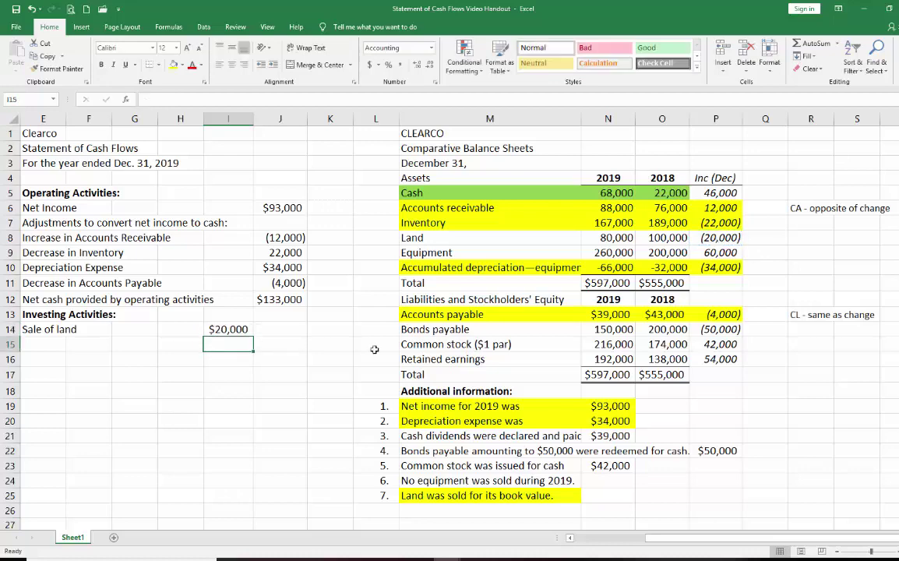
pyautogui.moveTo(430, 236); pyautogui.dragTo(677, 238)
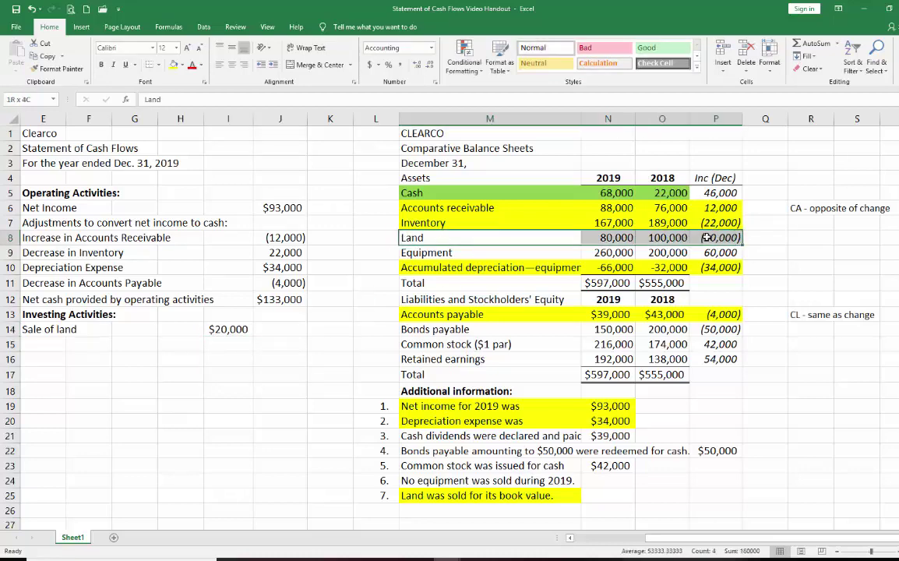
pyautogui.click(172, 64)
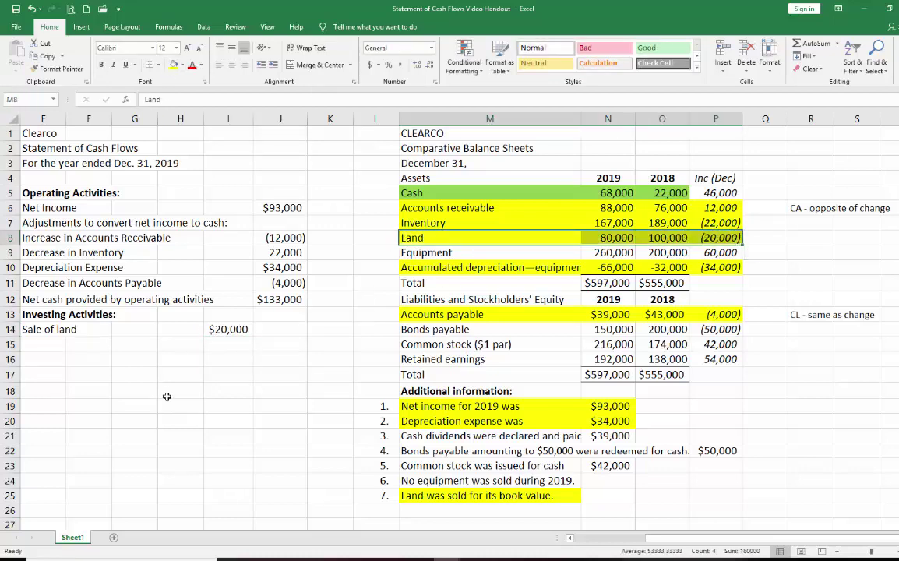
# Highlight the equipment note in M24 and the Equipment row M9:P9 in yellow
pyautogui.click(47, 341)
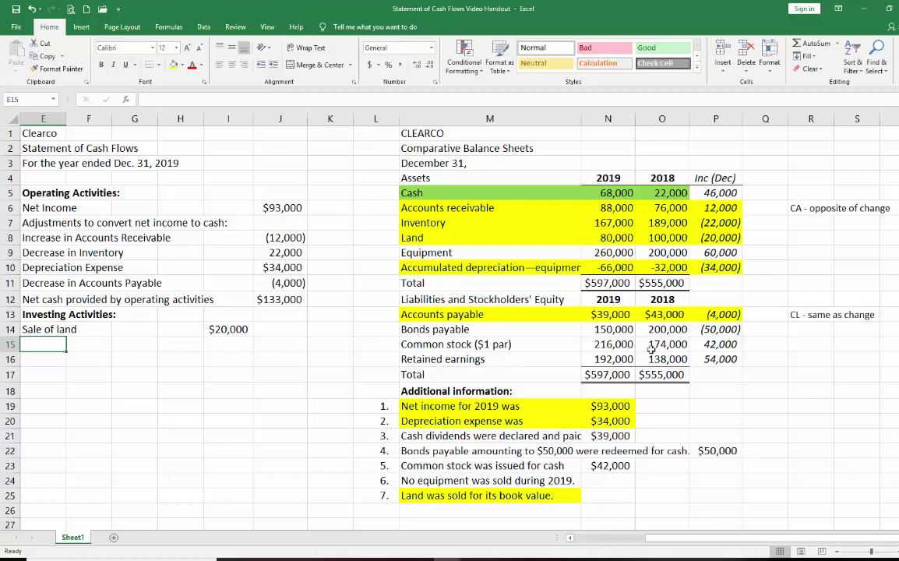
pyautogui.click(417, 484)
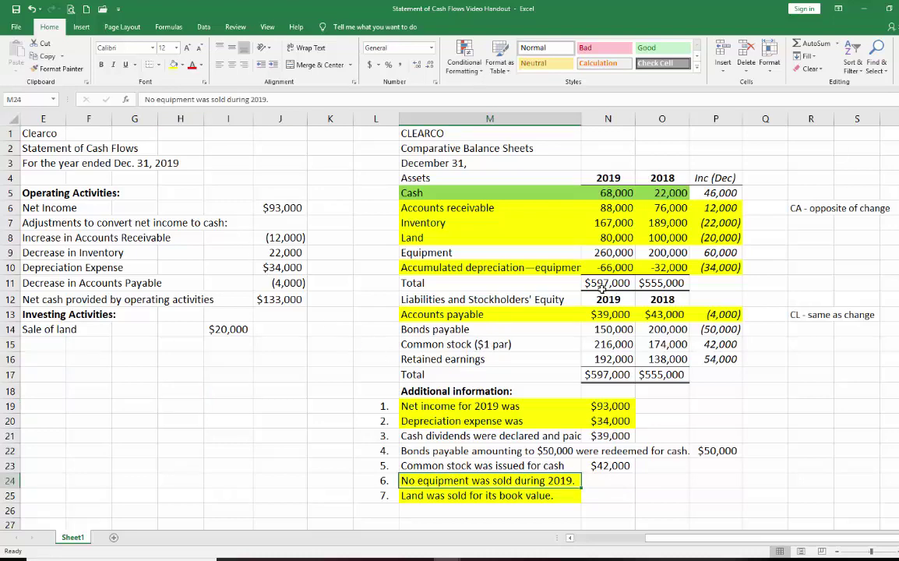
pyautogui.moveTo(710, 253); pyautogui.dragTo(420, 252)
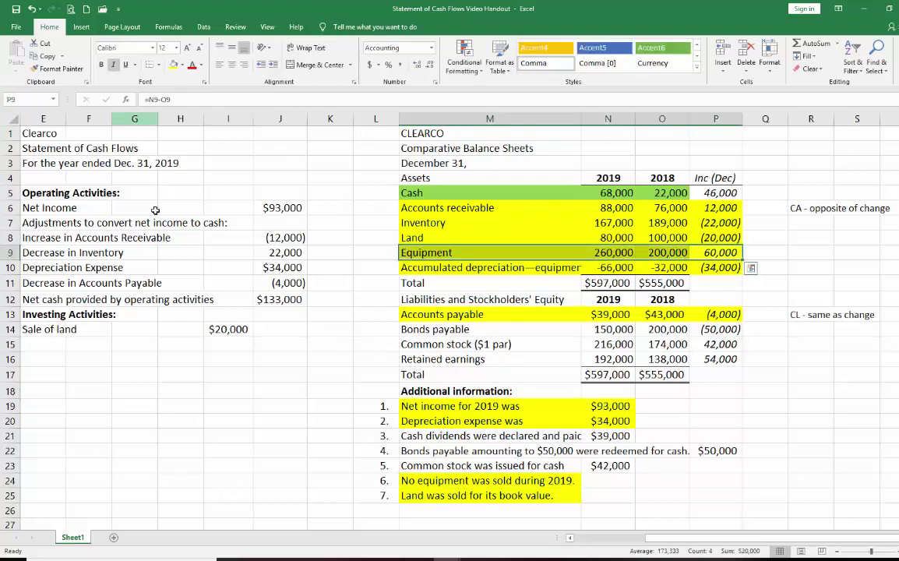
# Add a "Purchase of equipment" line in E15 with its amount as =-P9 in I15
pyautogui.click(50, 343)
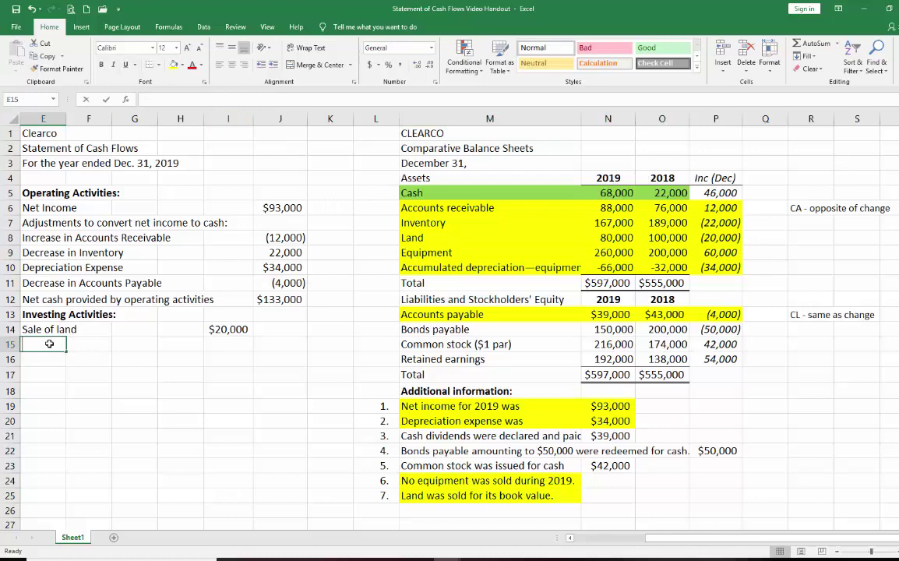
pyautogui.write('Purchase')
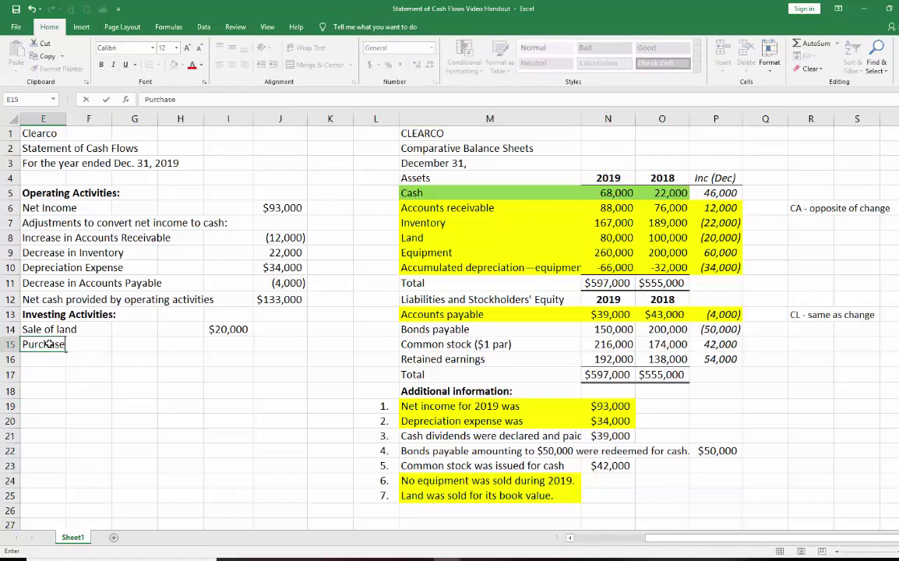
pyautogui.write(' of equipment')
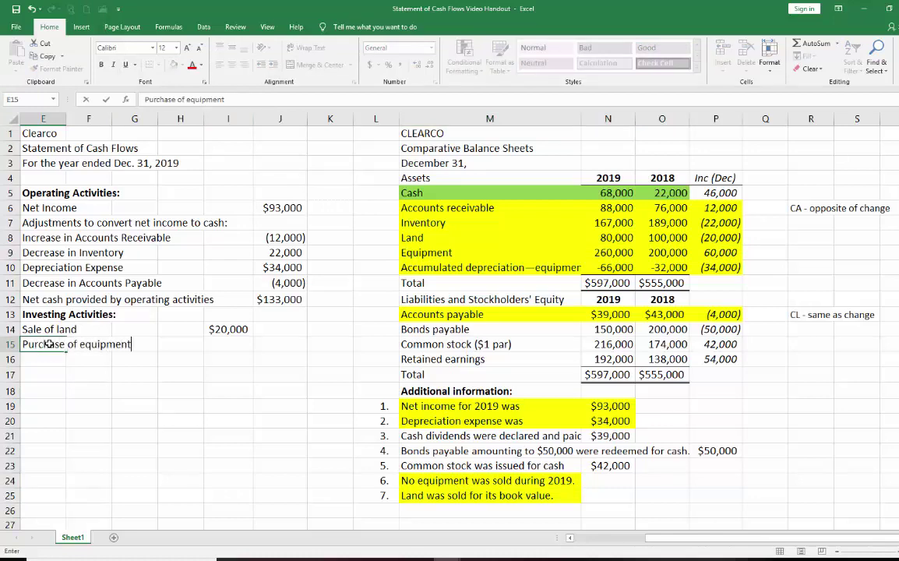
pyautogui.click(228, 344)
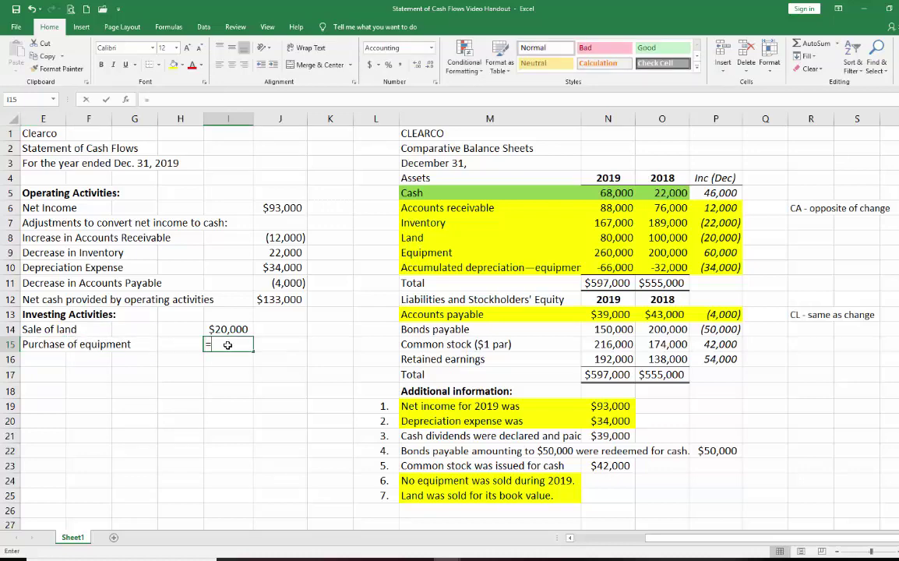
pyautogui.write('=')
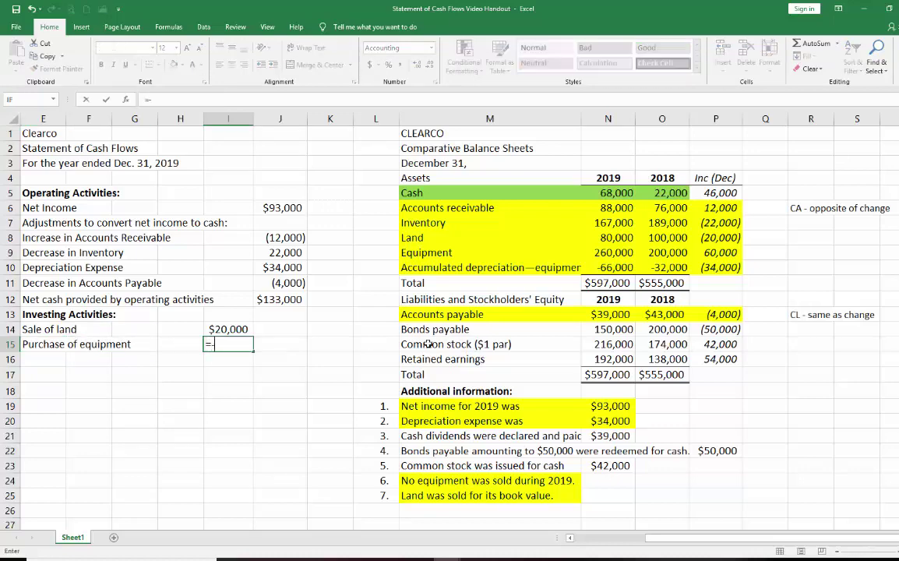
pyautogui.write('-')
pyautogui.click(700, 253)
pyautogui.press('Return')
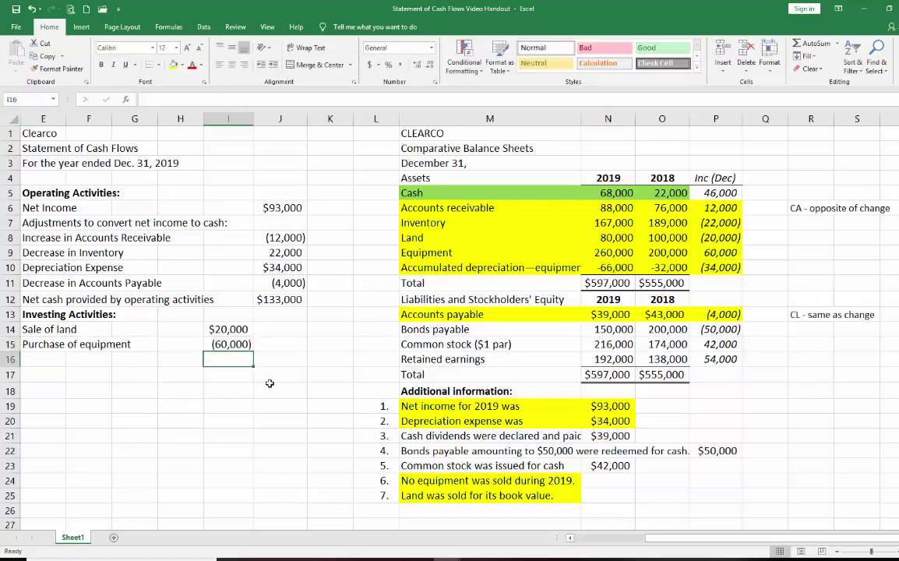
# Enter the subtotal label "Net cash used by investing activities" in E16
pyautogui.click(37, 357)
pyautogui.write('Net')
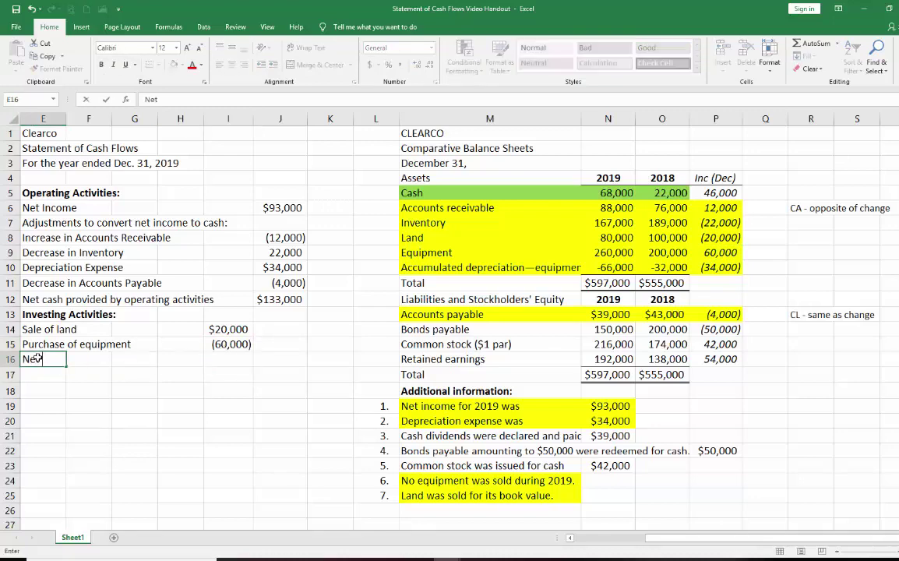
pyautogui.write(' cash used b')
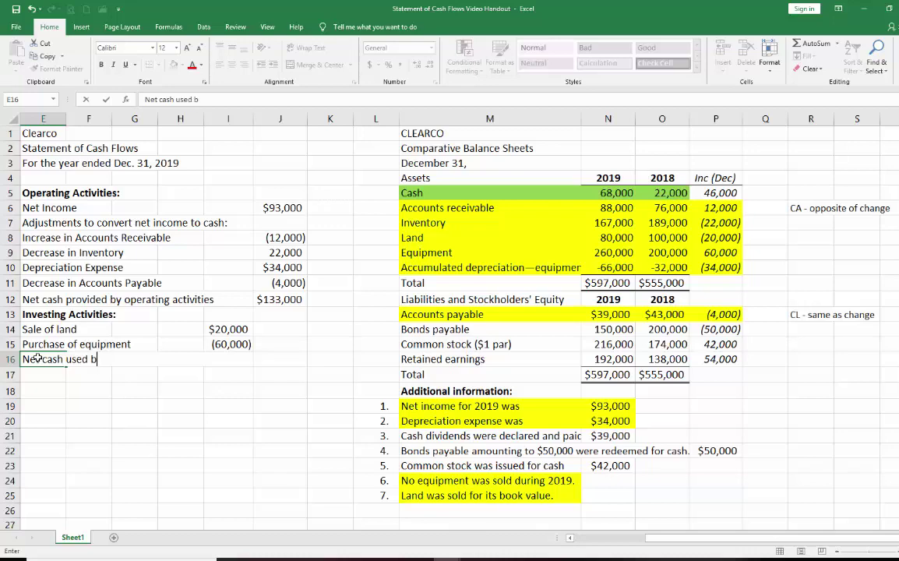
pyautogui.write('y investing activit')
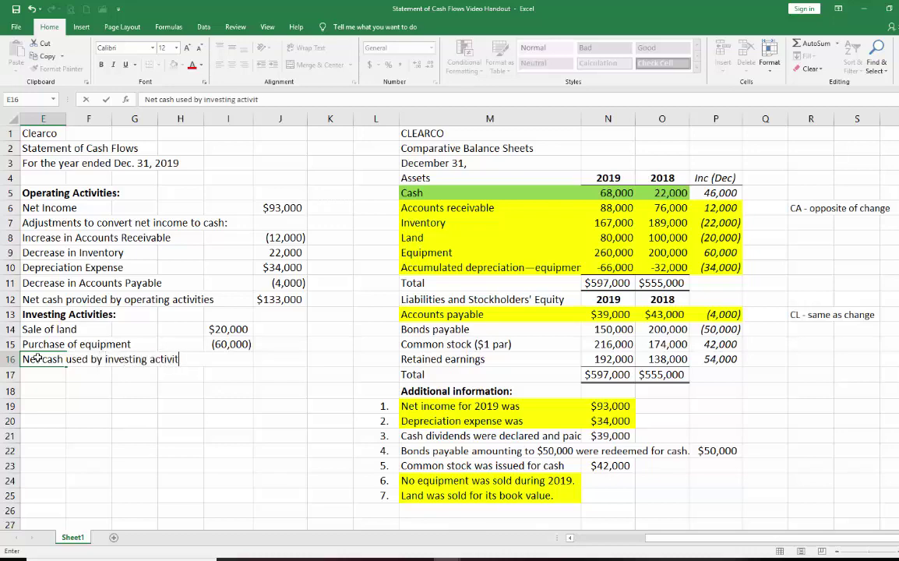
pyautogui.write('es')
pyautogui.press('BackSpace')
pyautogui.press('BackSpace')
pyautogui.write('ie')
# Calculate net investing cash in J16 with the formula =I14+I15
pyautogui.click(275, 362)
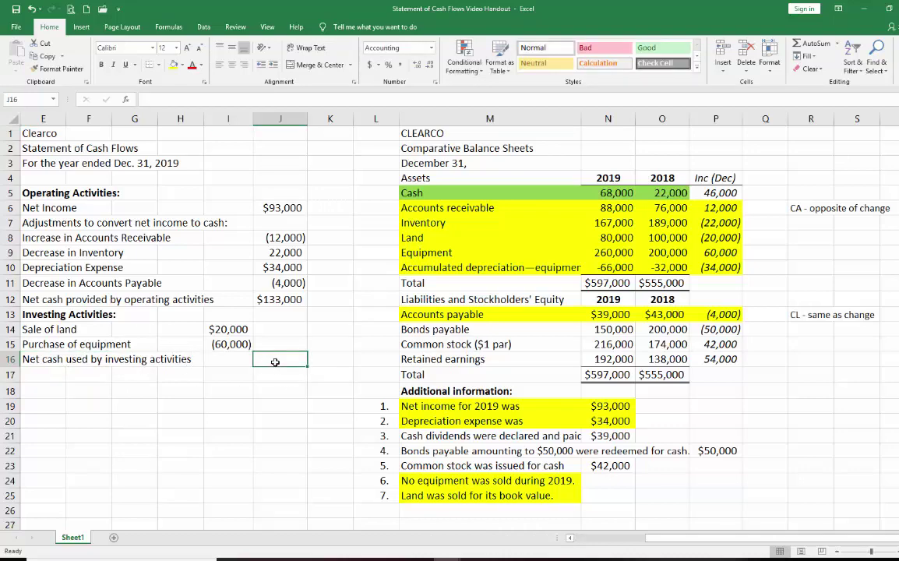
pyautogui.write('=')
pyautogui.click(227, 331)
pyautogui.write('+')
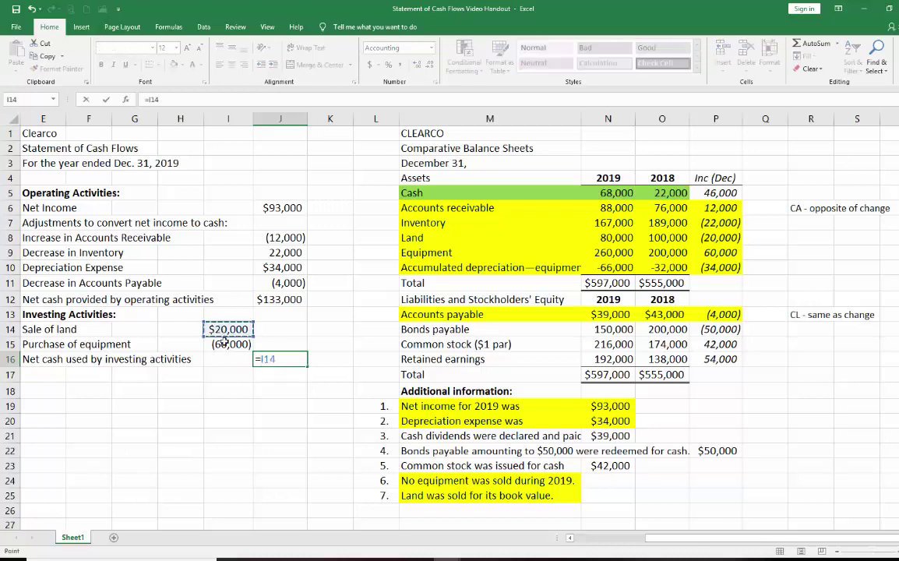
pyautogui.click(224, 348)
pyautogui.press('Return')
# Add a bottom border under the last amounts above each subtotal, in I15 and J11
pyautogui.click(226, 344)
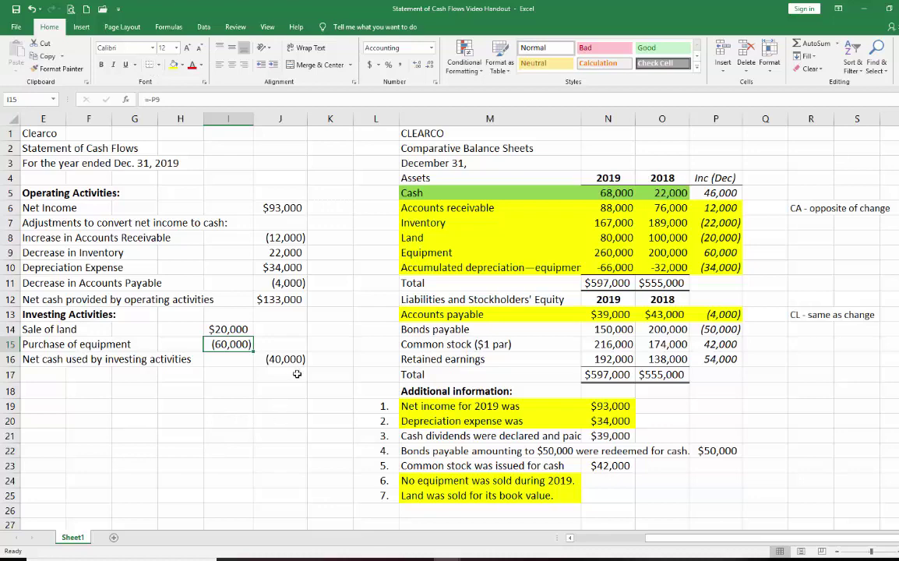
pyautogui.click(266, 286)
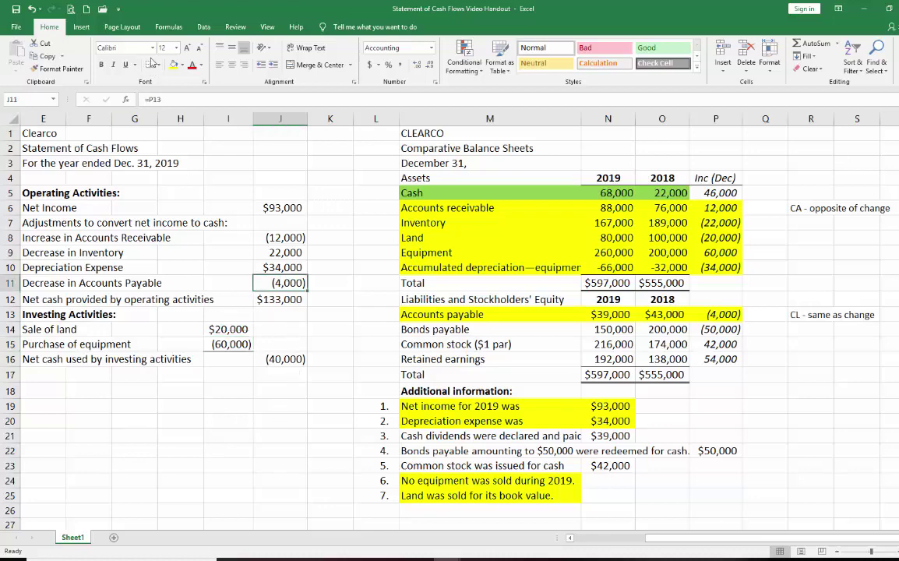
pyautogui.click(150, 64)
# Add the bold section heading "Financing Activities:" in E17
pyautogui.click(33, 376)
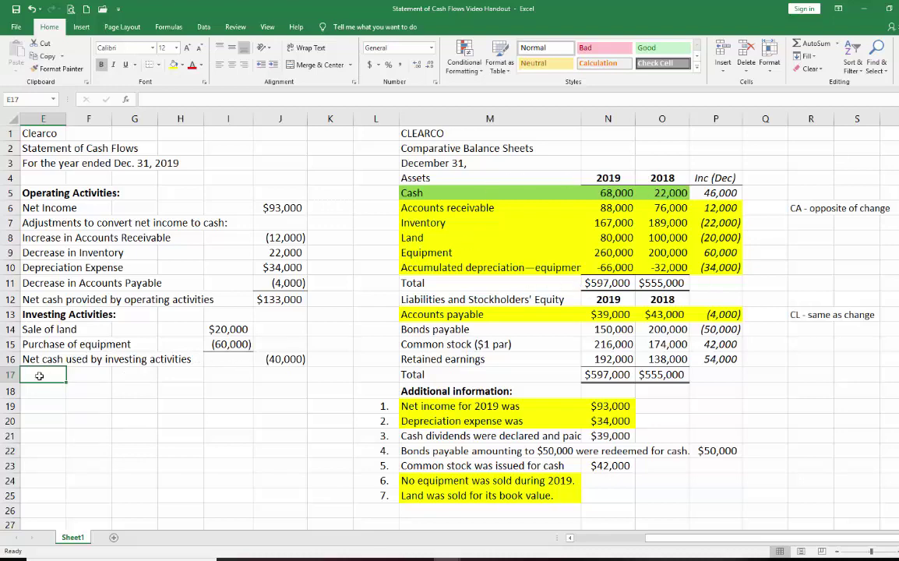
pyautogui.write('Fina')
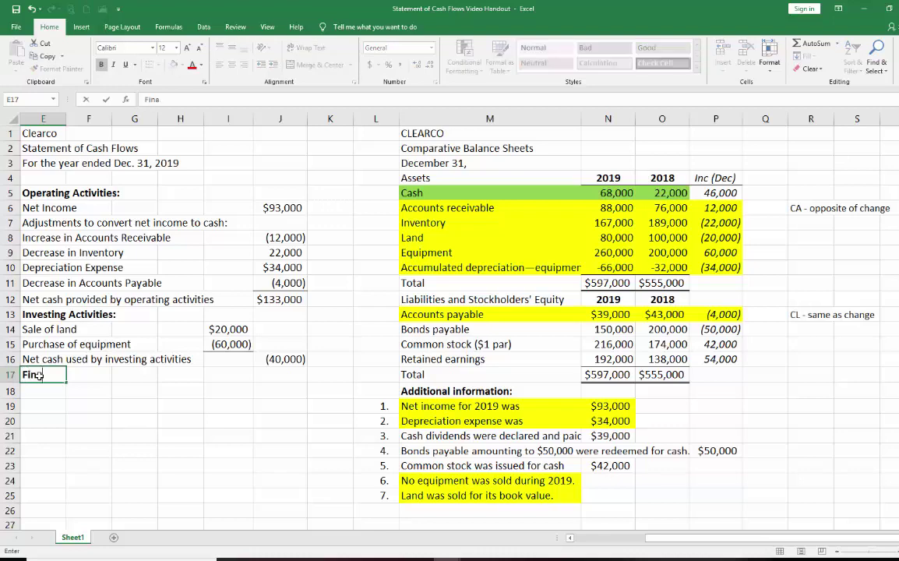
pyautogui.write('ncing Activ')
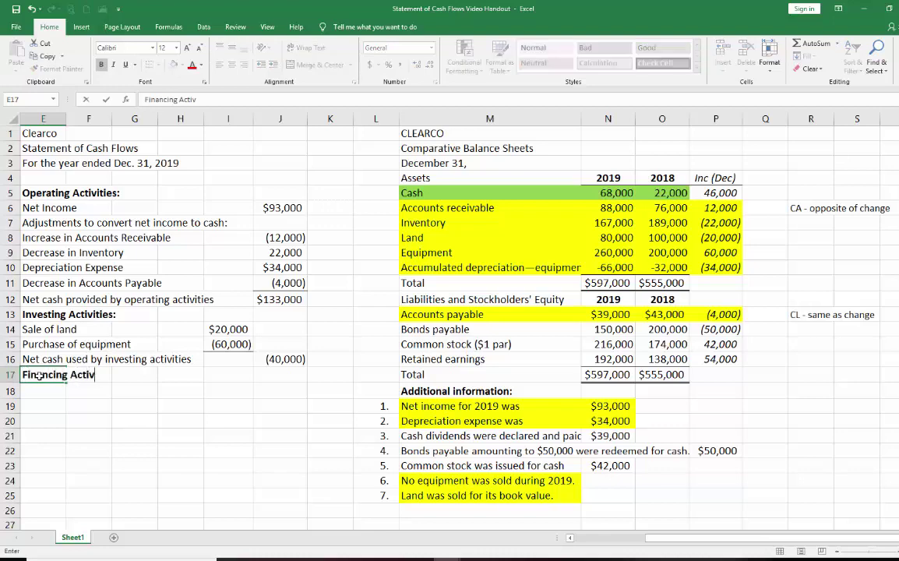
pyautogui.write('ities:')
pyautogui.press('Return')
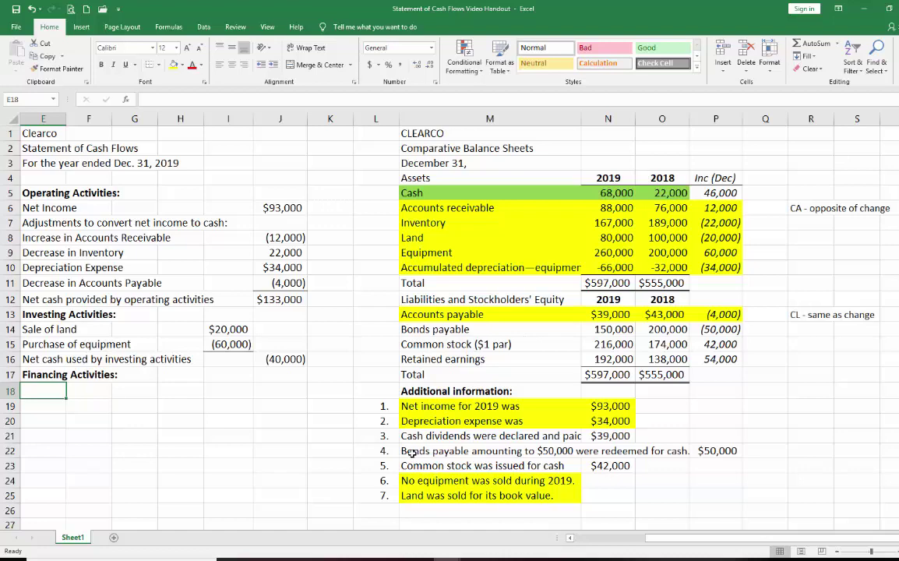
# Add a "Redemption of bonds" line in E18 with its amount as =-P22 in I18, based on note 4
pyautogui.moveTo(420, 452); pyautogui.dragTo(710, 450)
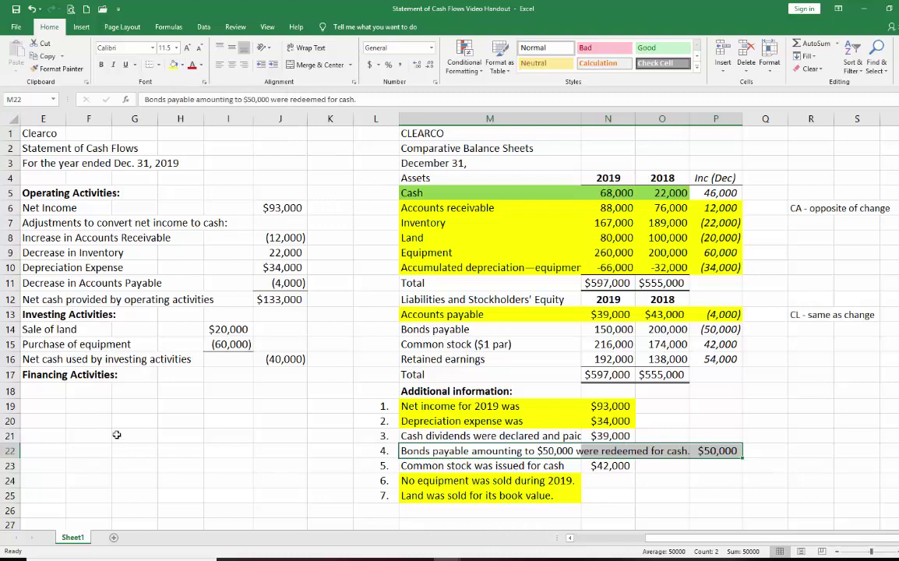
pyautogui.click(33, 392)
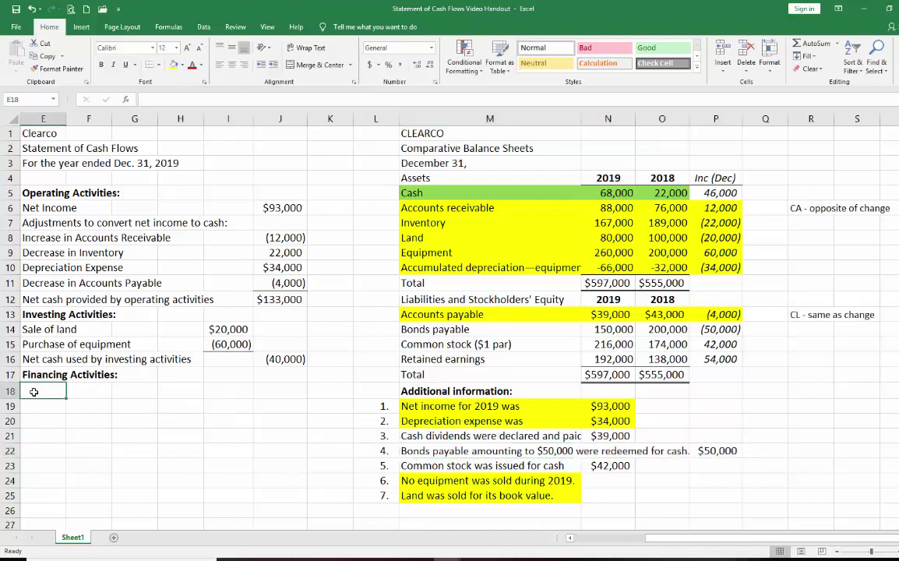
pyautogui.write('Redemption')
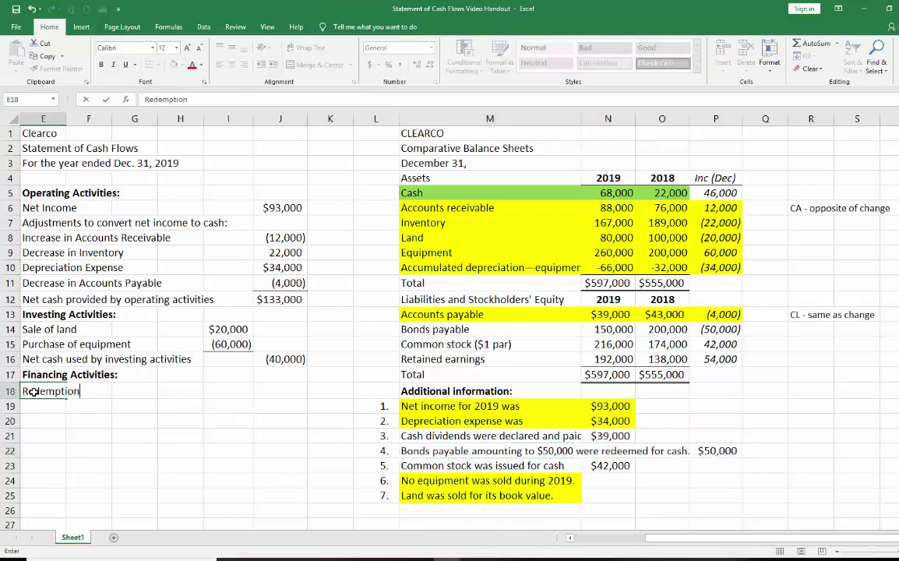
pyautogui.write(' of bonds')
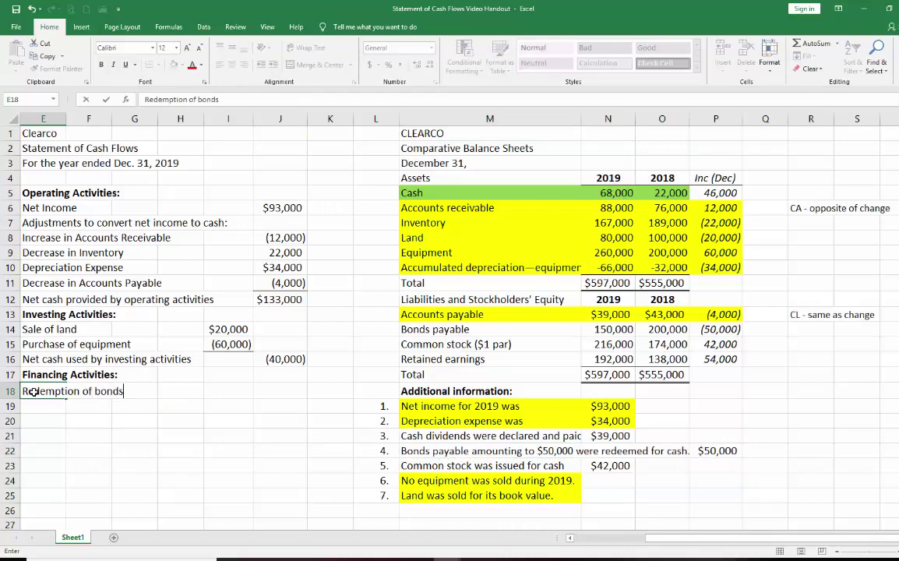
pyautogui.click(223, 396)
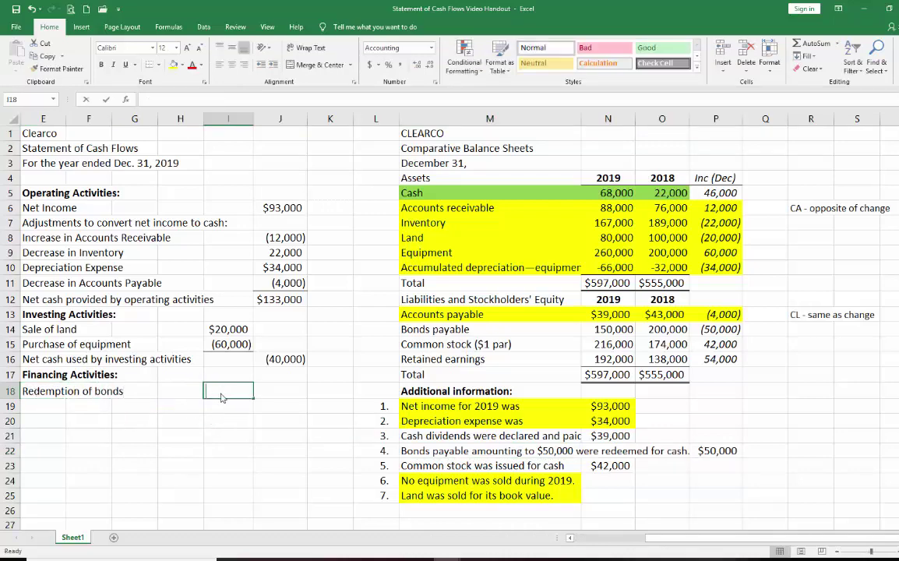
pyautogui.write('=')
pyautogui.click(705, 451)
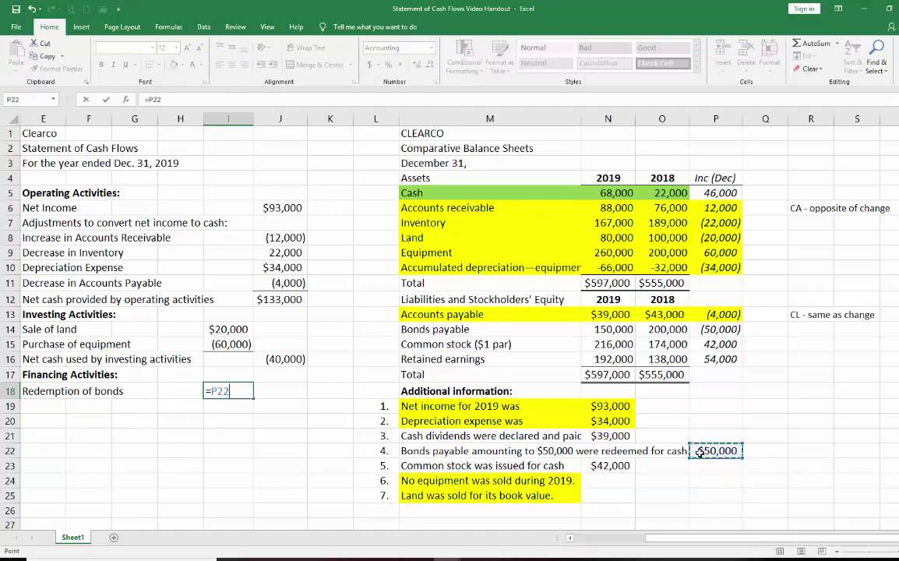
pyautogui.click(211, 391)
pyautogui.write('-')
pyautogui.press('Return')
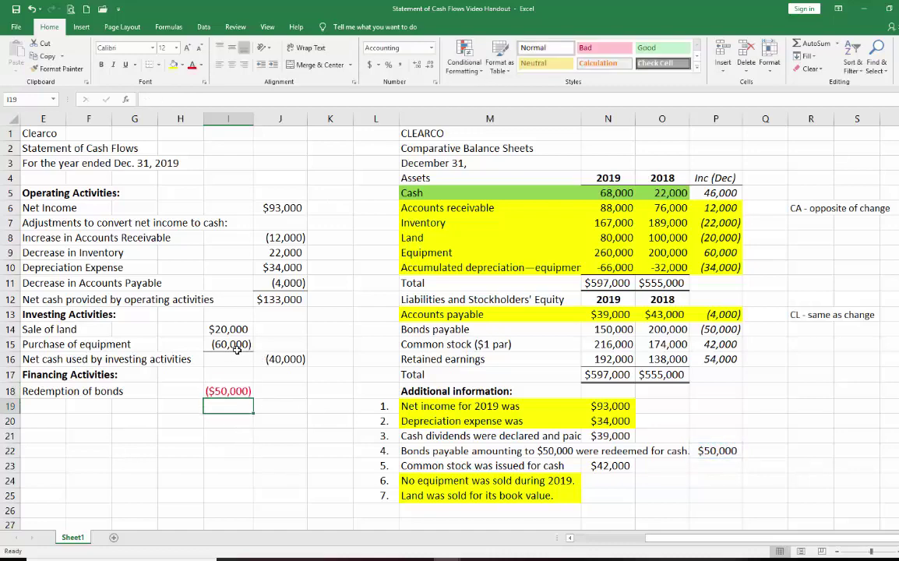
# Copy the number formatting of J16 onto the bond redemption amount in I18
pyautogui.click(275, 359)
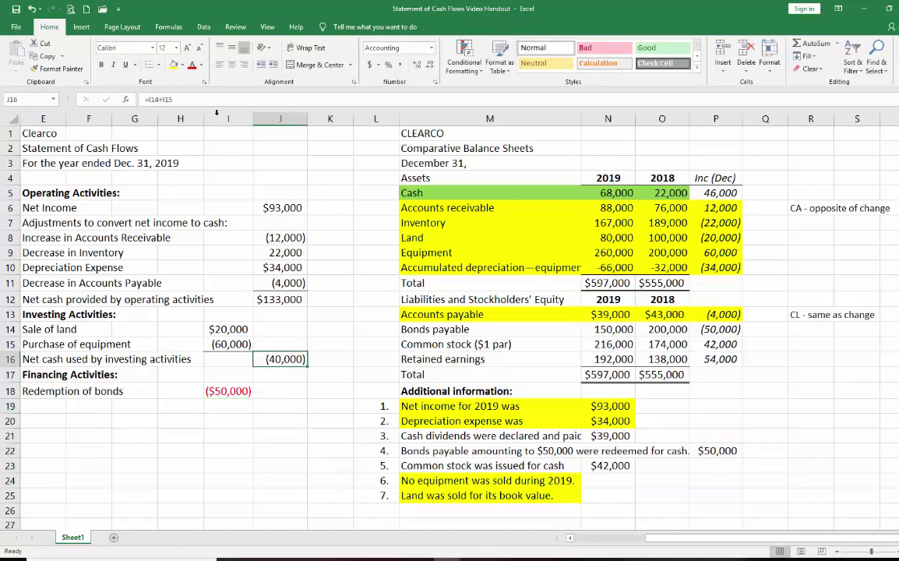
pyautogui.click(60, 69)
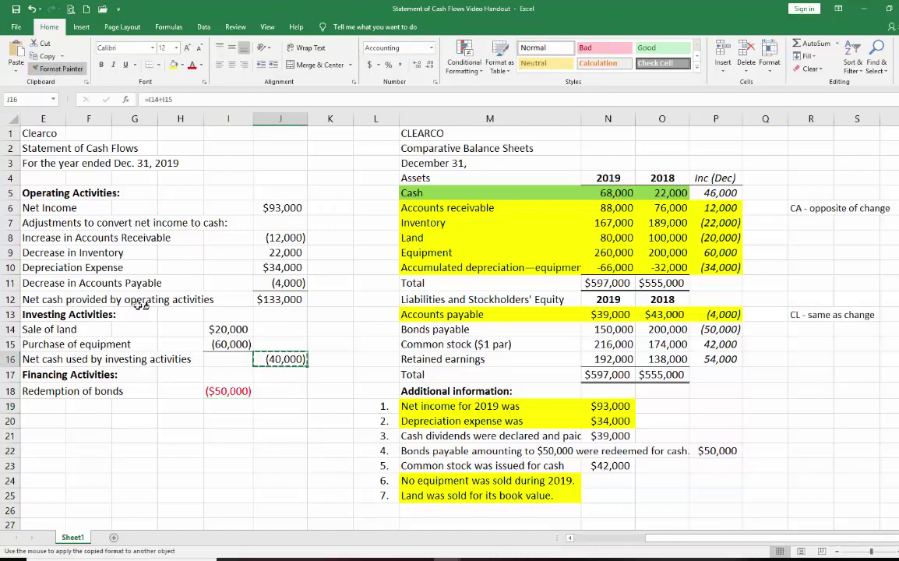
pyautogui.click(227, 391)
pyautogui.click(29, 404)
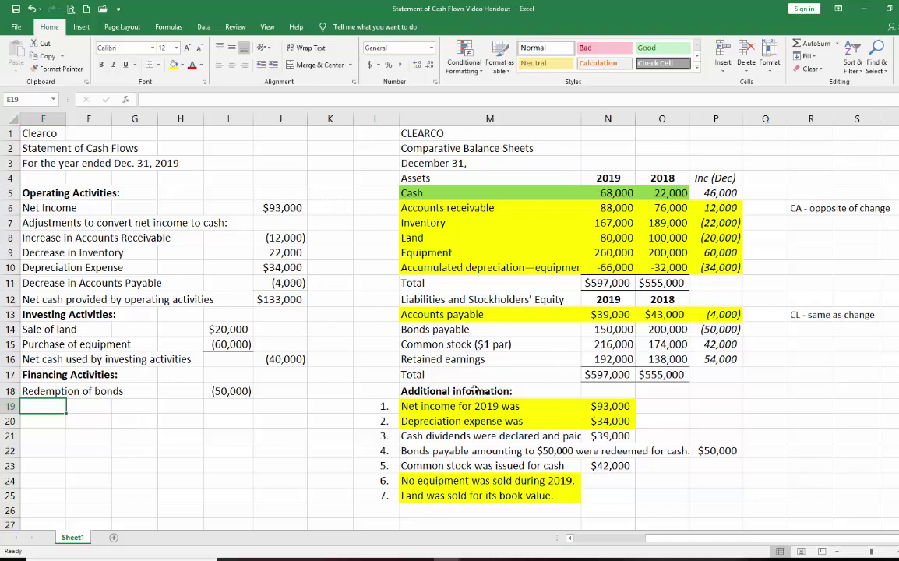
# Highlight the bonds payable row M14:P14 and the bond redemption note in M22:P22 in yellow
pyautogui.moveTo(413, 328); pyautogui.dragTo(697, 330)
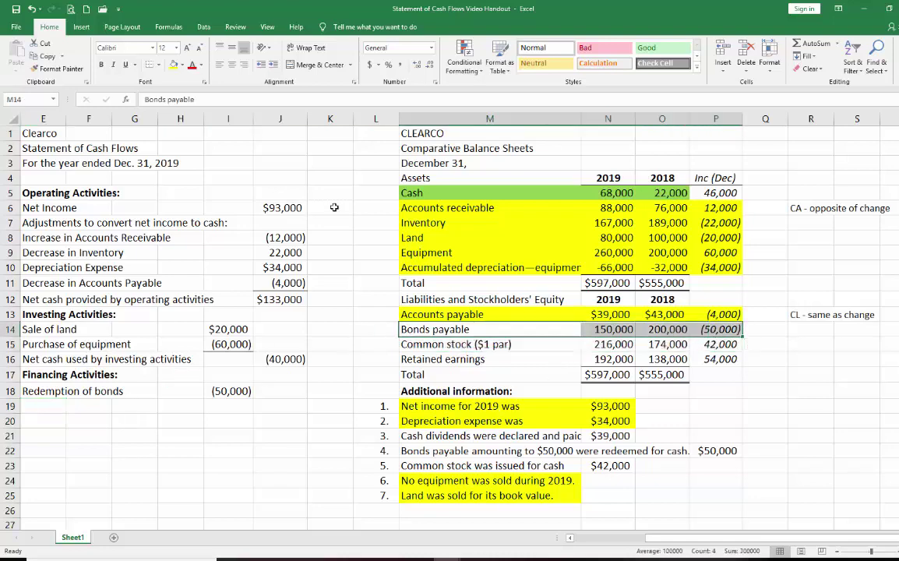
pyautogui.click(173, 65)
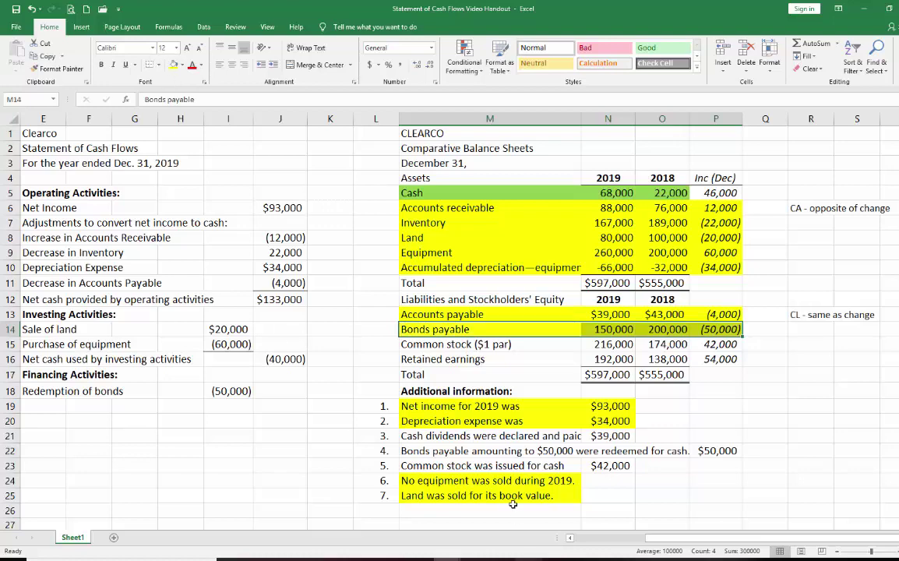
pyautogui.click(575, 455)
pyautogui.moveTo(575, 455); pyautogui.dragTo(717, 451)
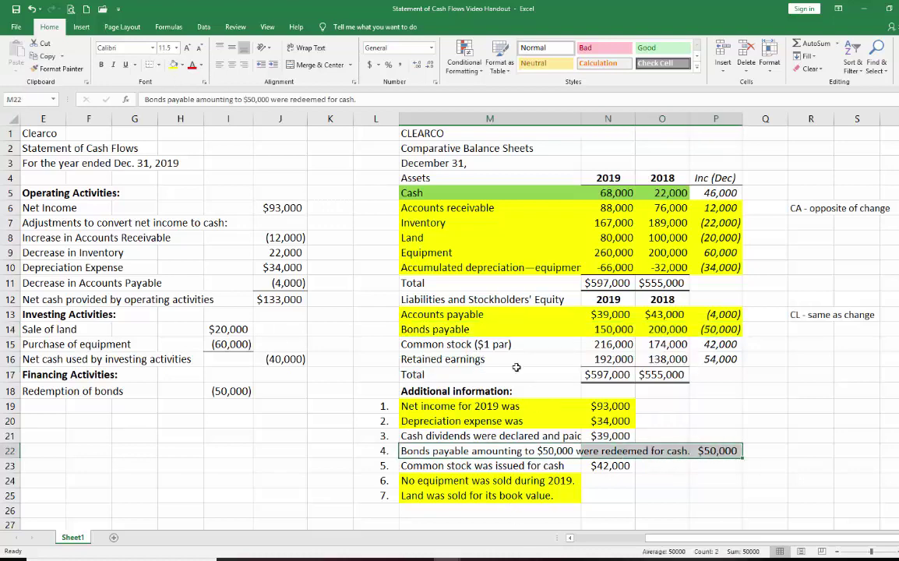
pyautogui.click(173, 65)
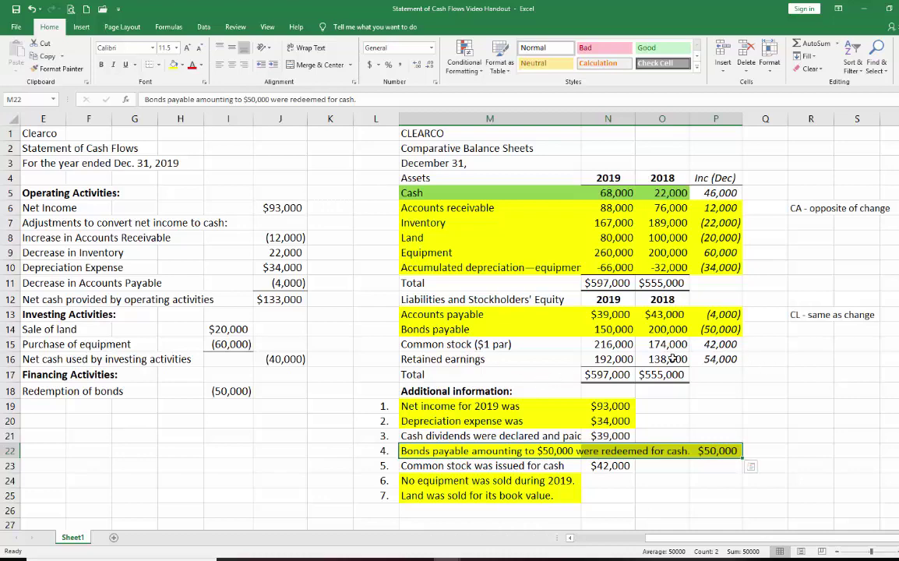
# Add an "Issuance of common stock" line in E19 with its amount as =N23 in I19, based on note 5
pyautogui.click(45, 407)
pyautogui.write('Issuca')
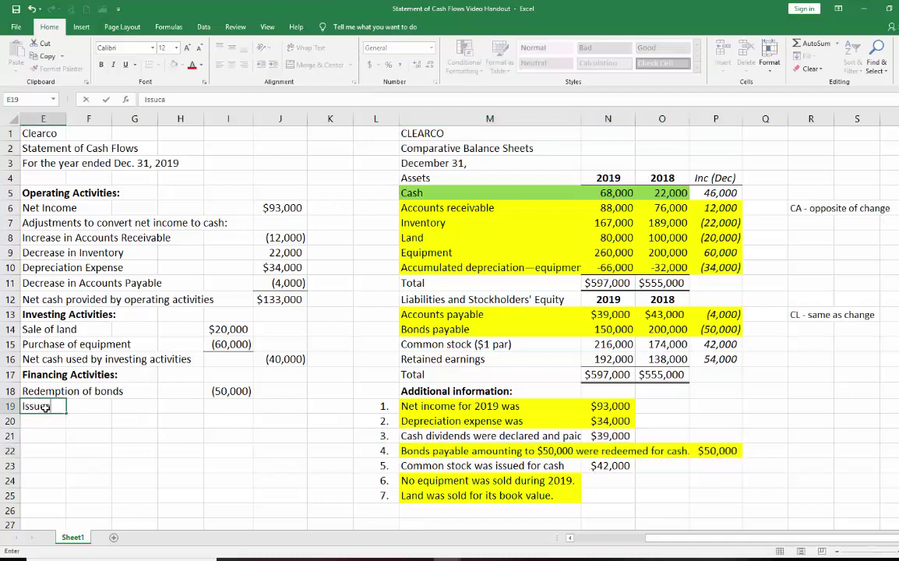
pyautogui.press('BackSpace')
pyautogui.press('BackSpace')
pyautogui.write('ance of common stock')
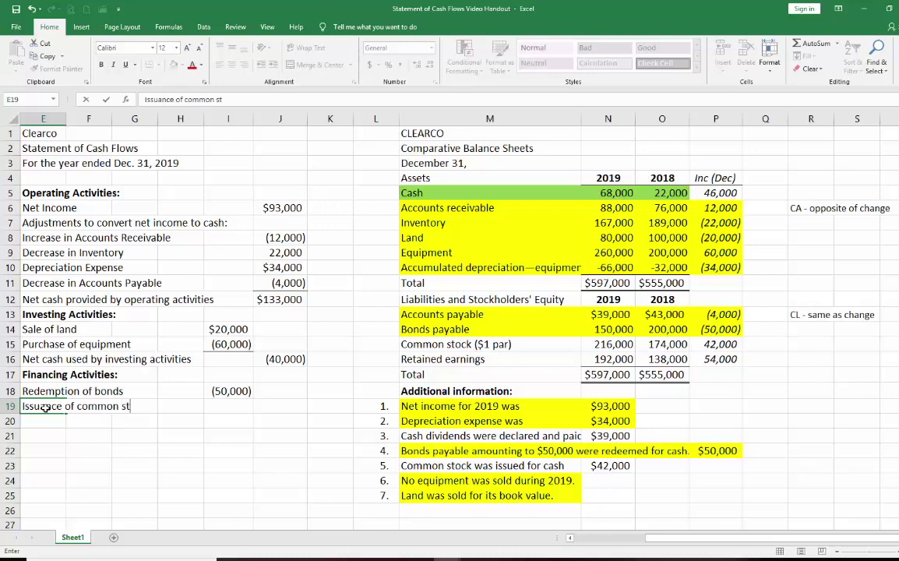
pyautogui.click(222, 408)
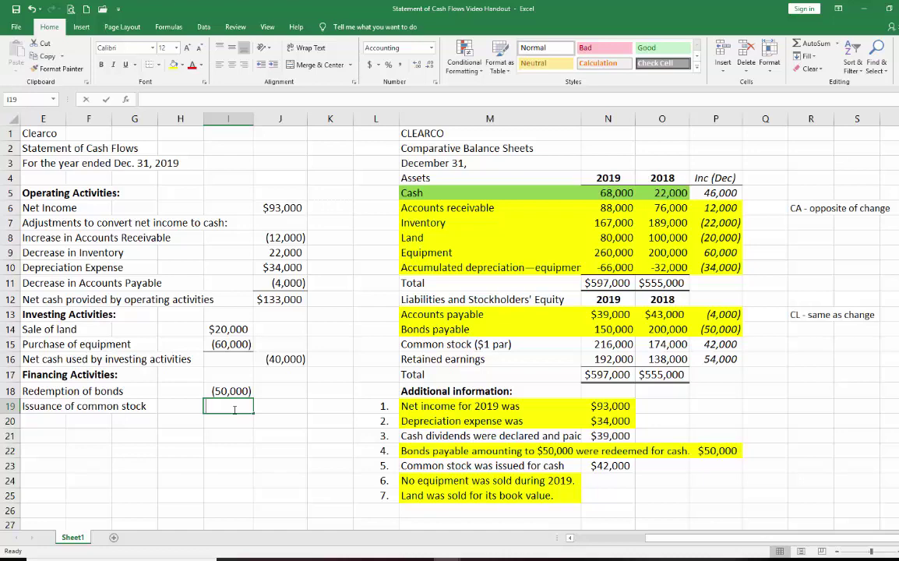
pyautogui.write('=')
pyautogui.click(610, 464)
pyautogui.press('Return')
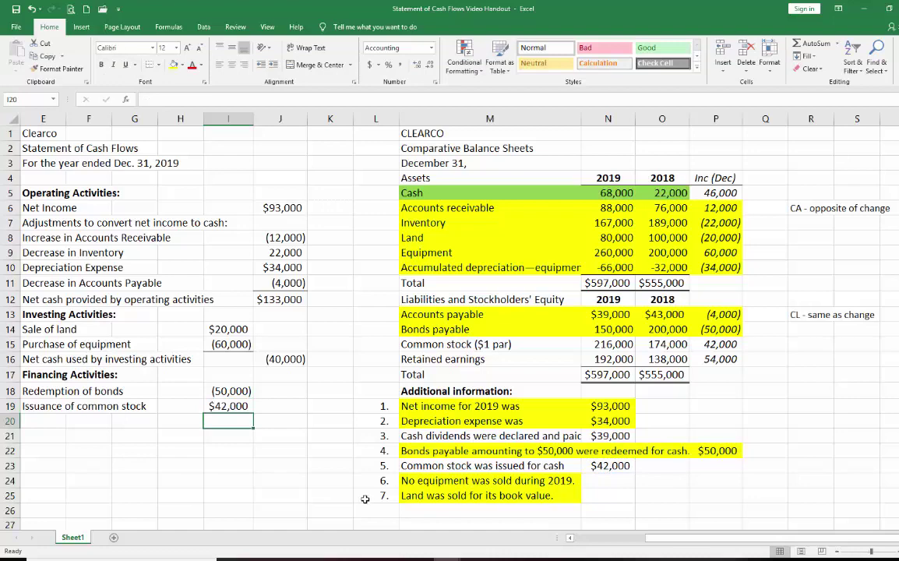
# Highlight the stock issuance note in M23:N23 and the common stock row M15:P15 in yellow
pyautogui.moveTo(468, 465); pyautogui.dragTo(607, 465)
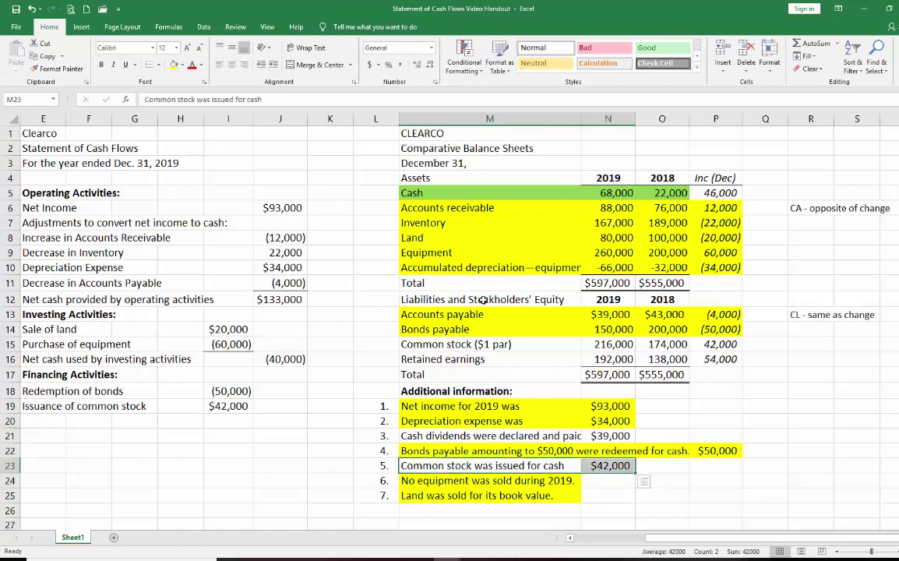
pyautogui.click(173, 65)
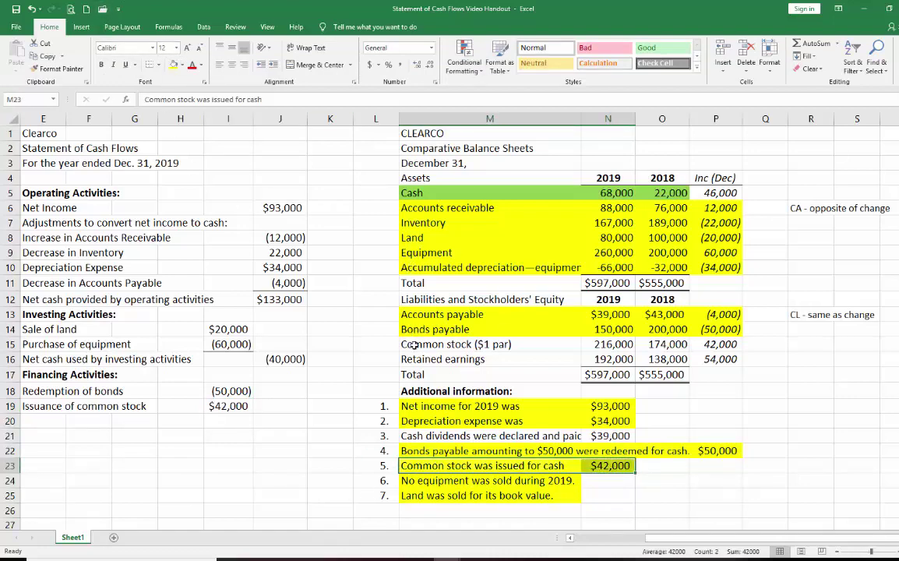
pyautogui.moveTo(402, 343); pyautogui.dragTo(723, 344)
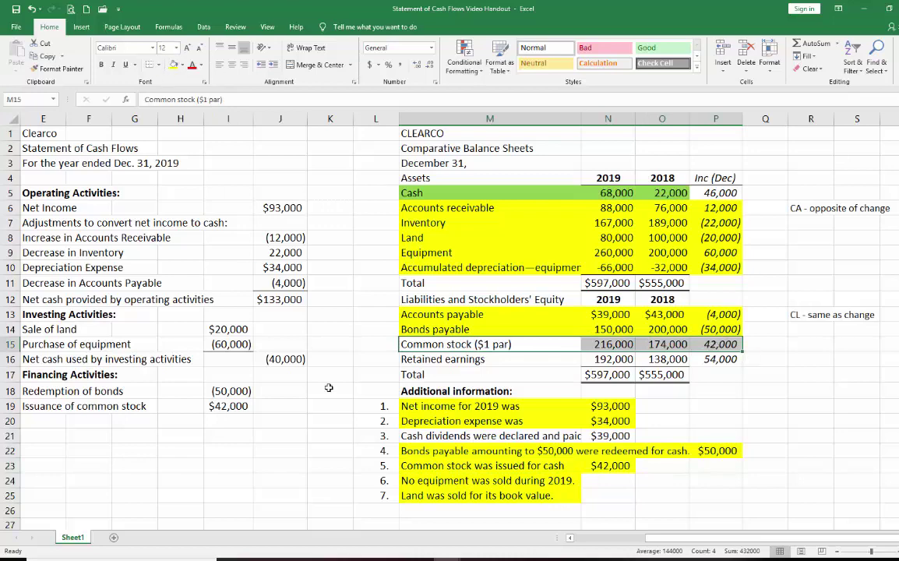
pyautogui.click(173, 65)
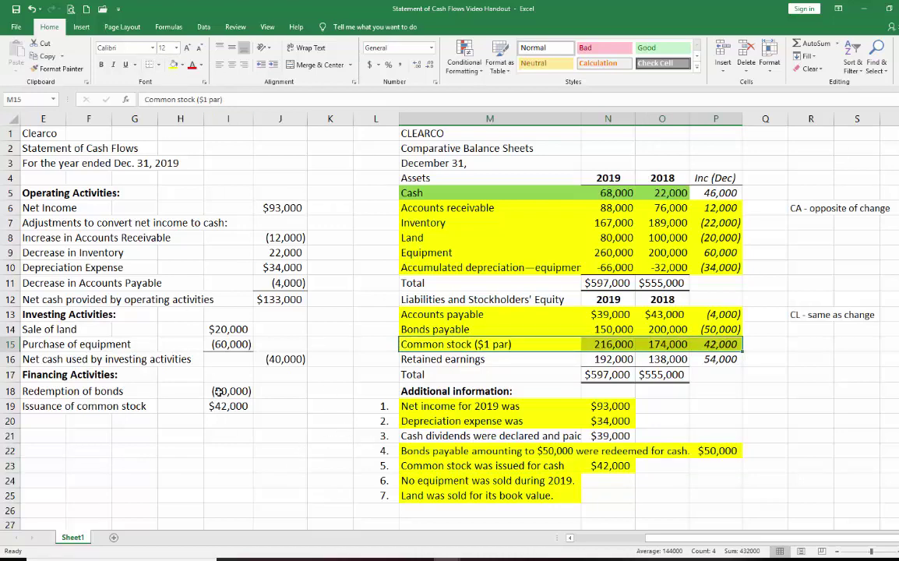
pyautogui.click(270, 423)
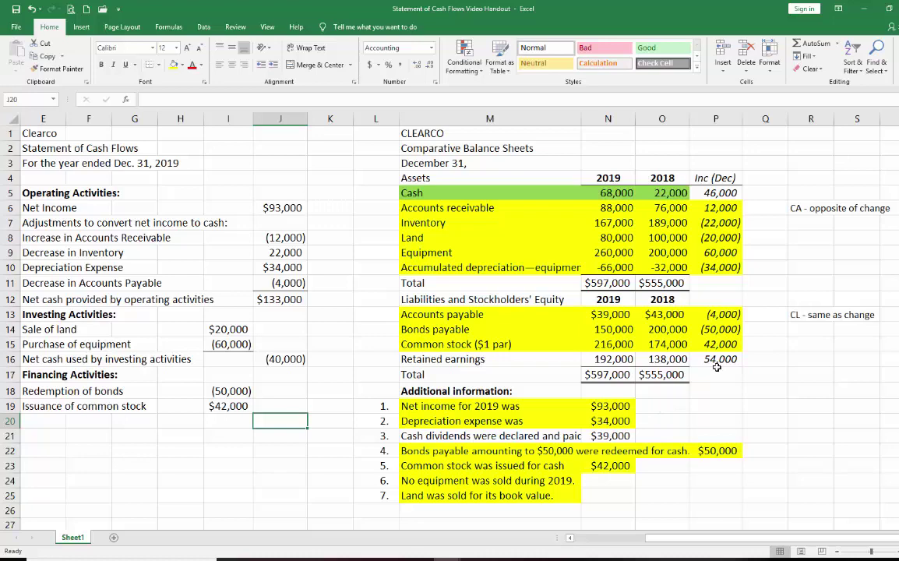
# Start a retained earnings check with the label "Beg." in R17 and the 2018 balance as =O16 in S17
pyautogui.click(798, 378)
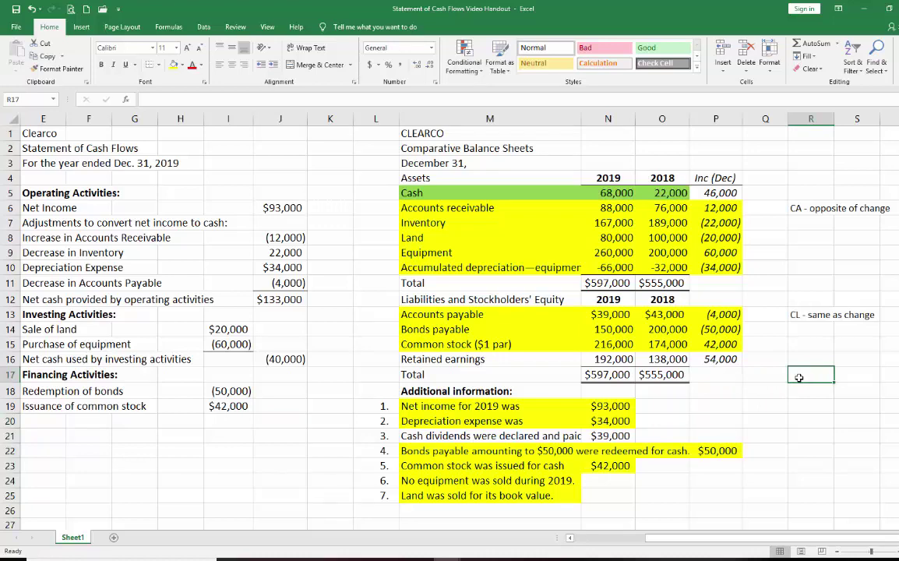
pyautogui.write('Beg.')
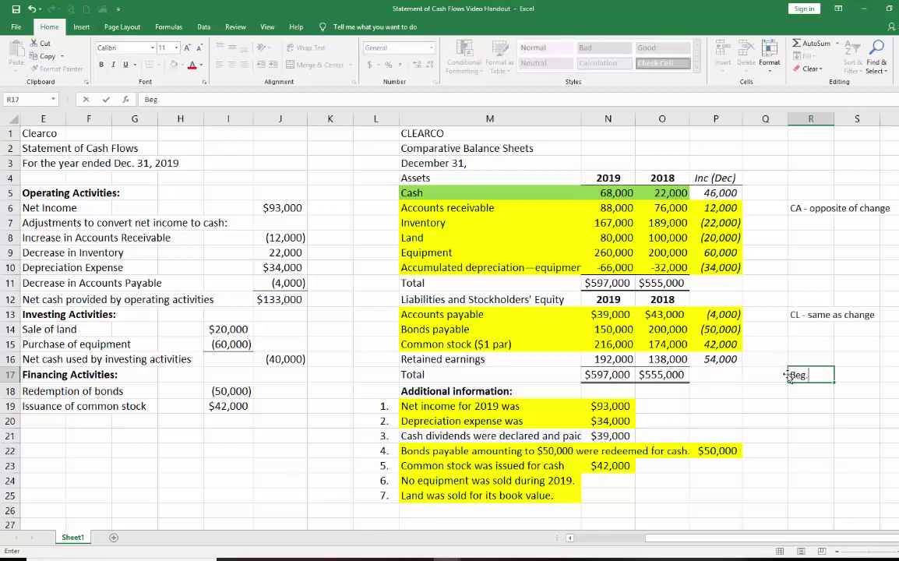
pyautogui.press('Tab')
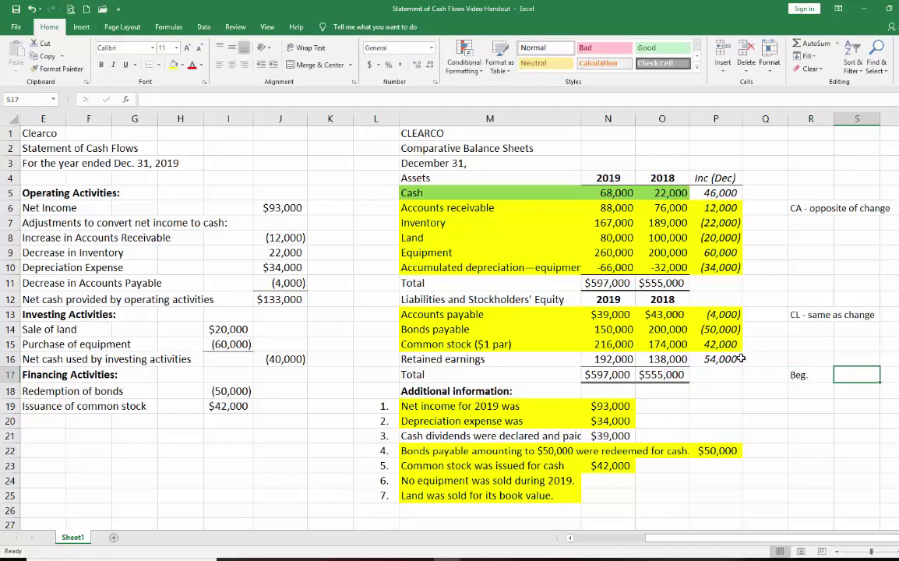
pyautogui.write('=')
pyautogui.click(667, 359)
pyautogui.press('Return')
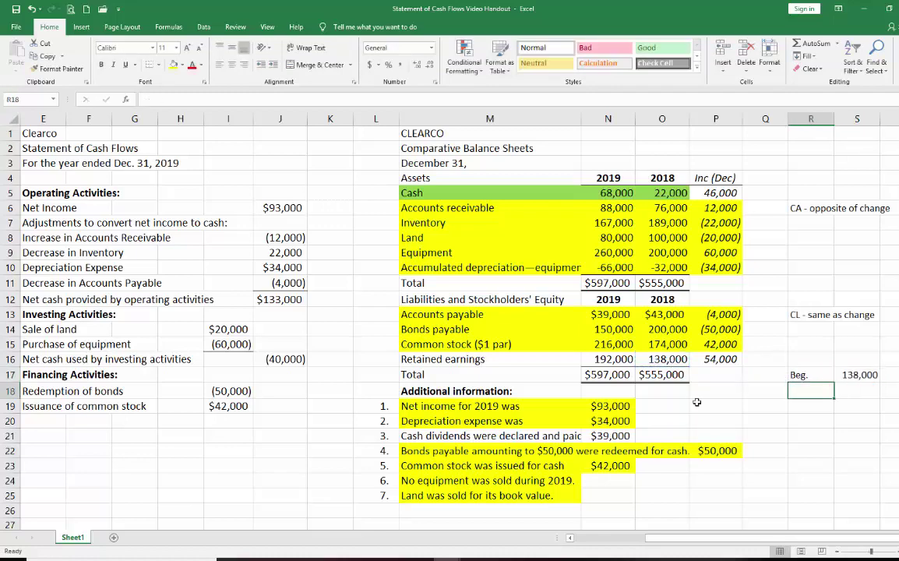
# Add an "Add: NI" line in R18 with the 2019 net income as =N19 in S18
pyautogui.write('Add: NI')
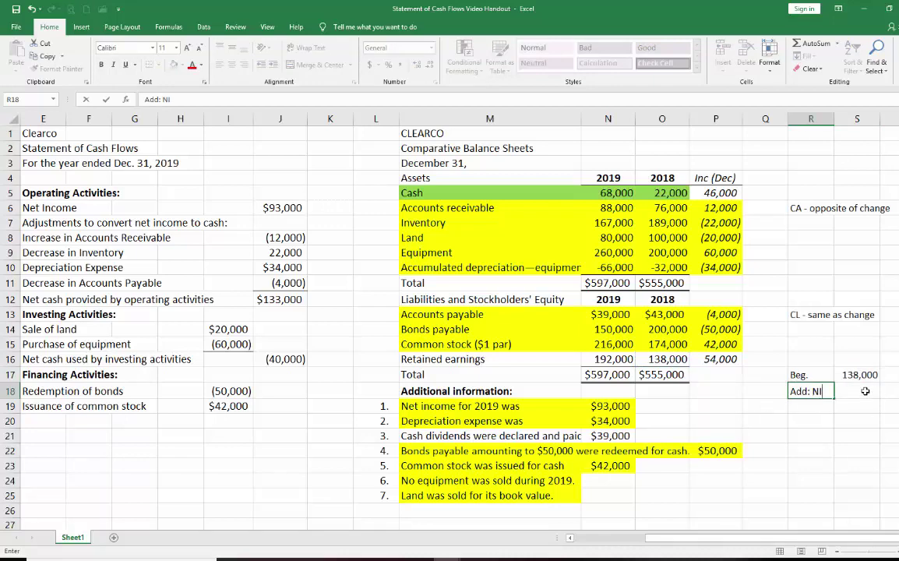
pyautogui.press('Tab')
pyautogui.write('=')
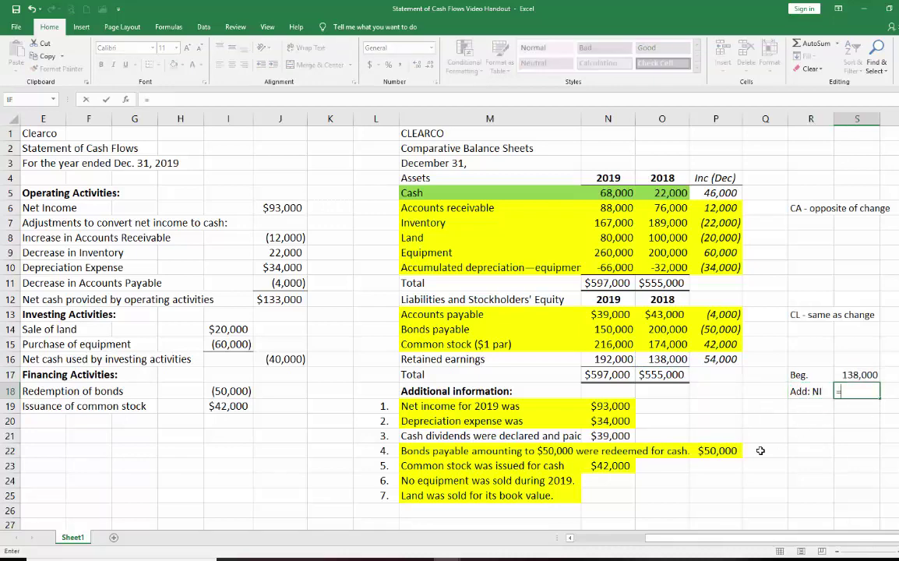
pyautogui.click(604, 406)
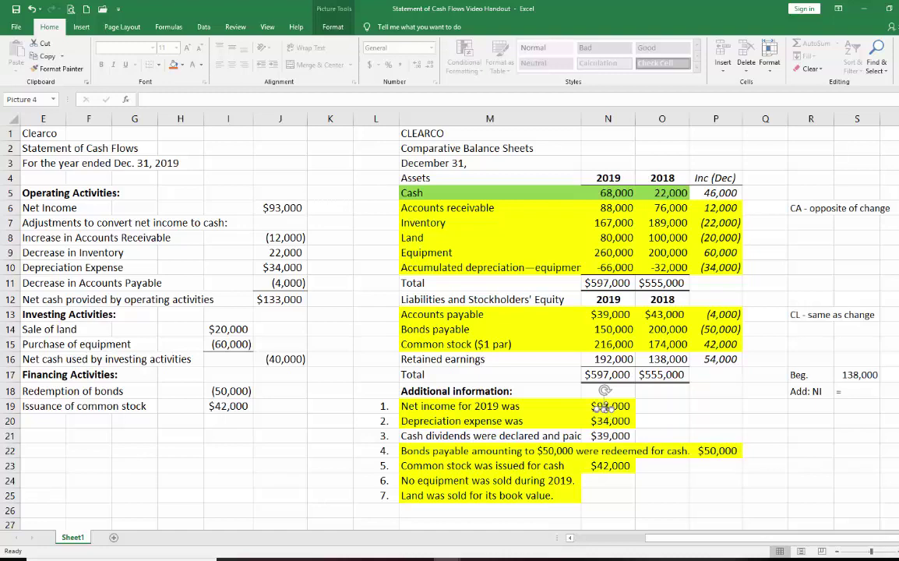
pyautogui.click(615, 419)
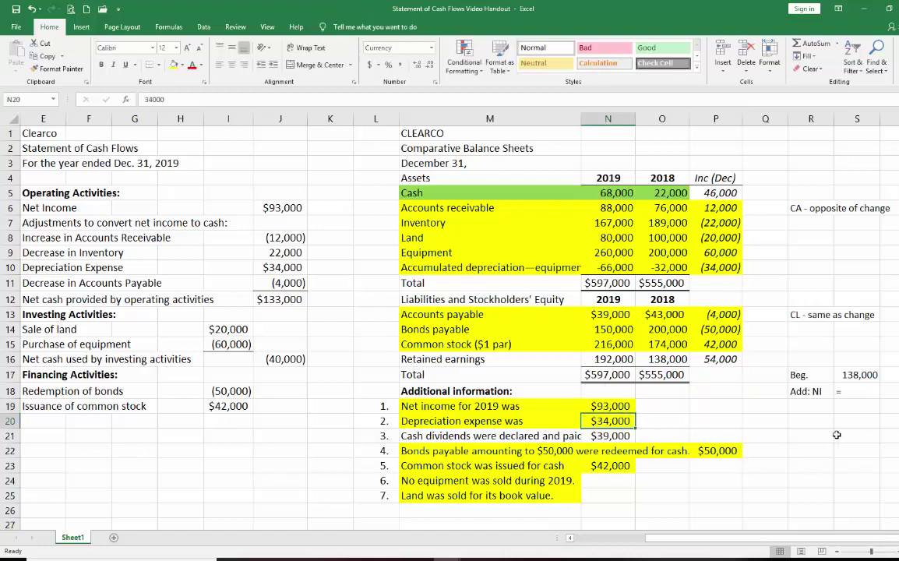
pyautogui.click(857, 390)
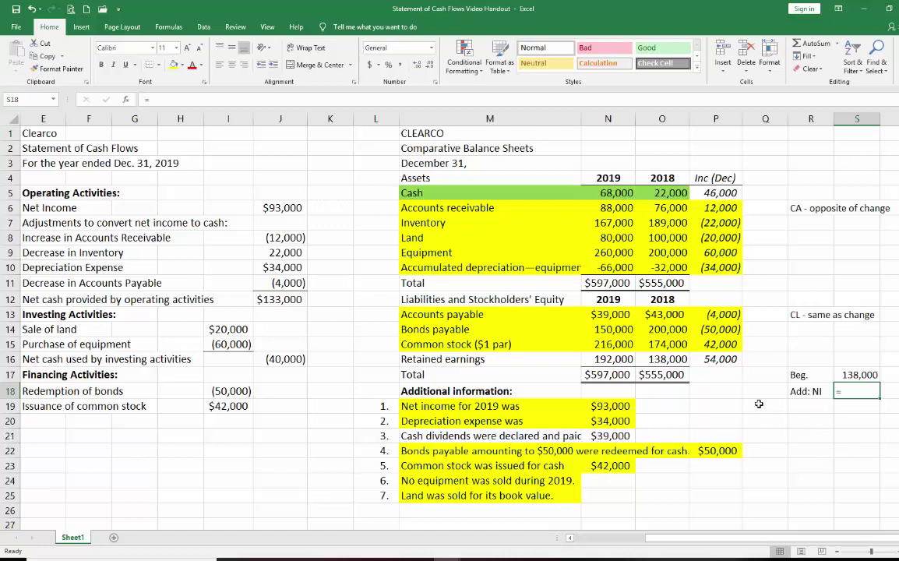
pyautogui.click(623, 406)
pyautogui.press('Return')
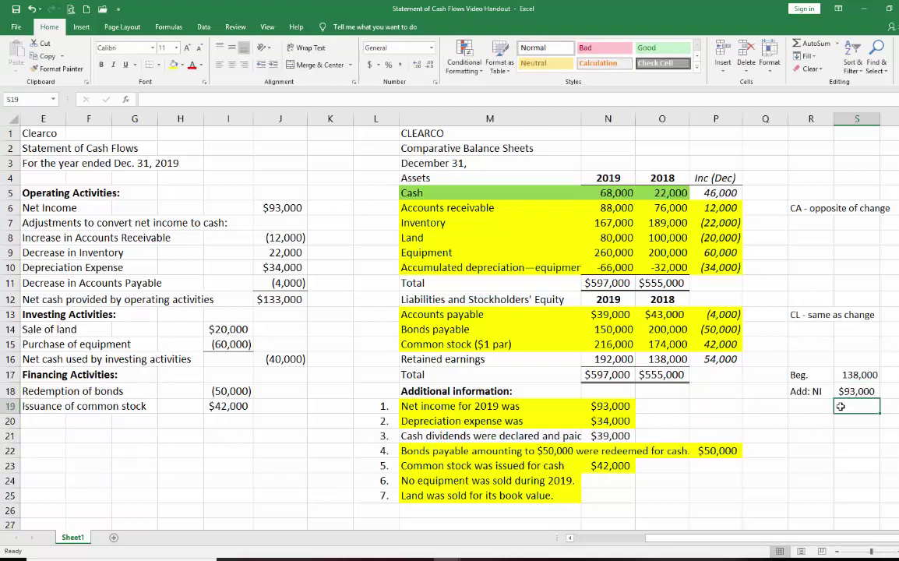
# Add a "Less: Divs" line in R19 with the cash dividends as =-N21 in S19
pyautogui.write('=')
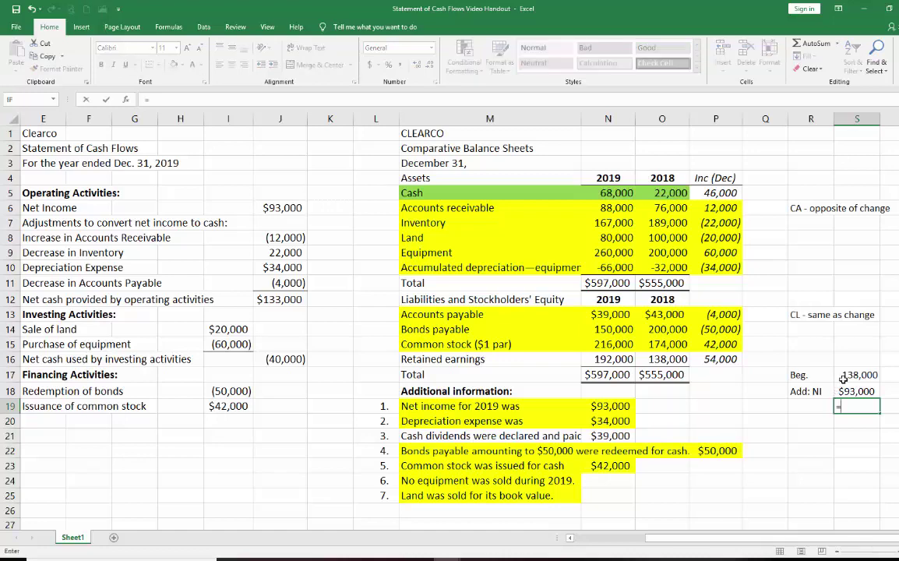
pyautogui.press('Escape')
pyautogui.click(810, 405)
pyautogui.write('Less')
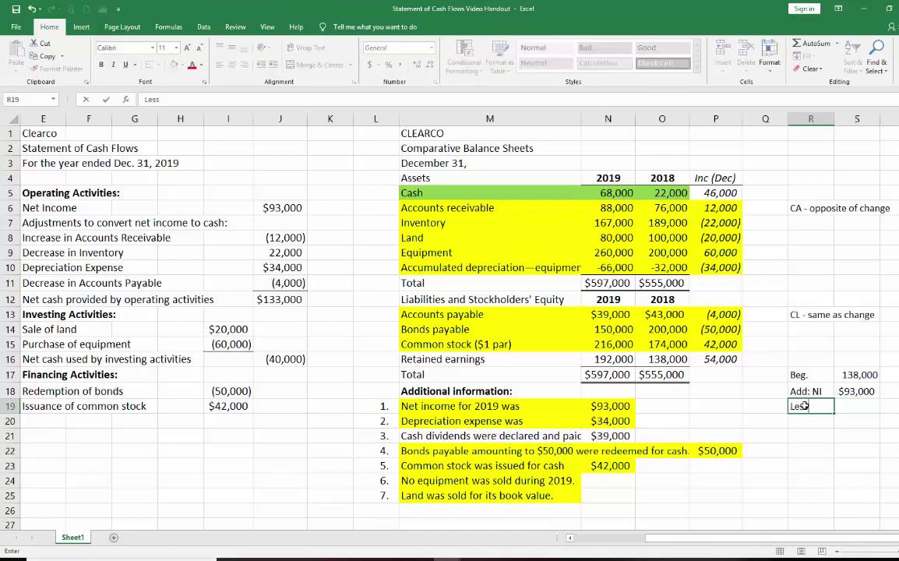
pyautogui.write(': Divs')
pyautogui.click(857, 406)
pyautogui.write('=-')
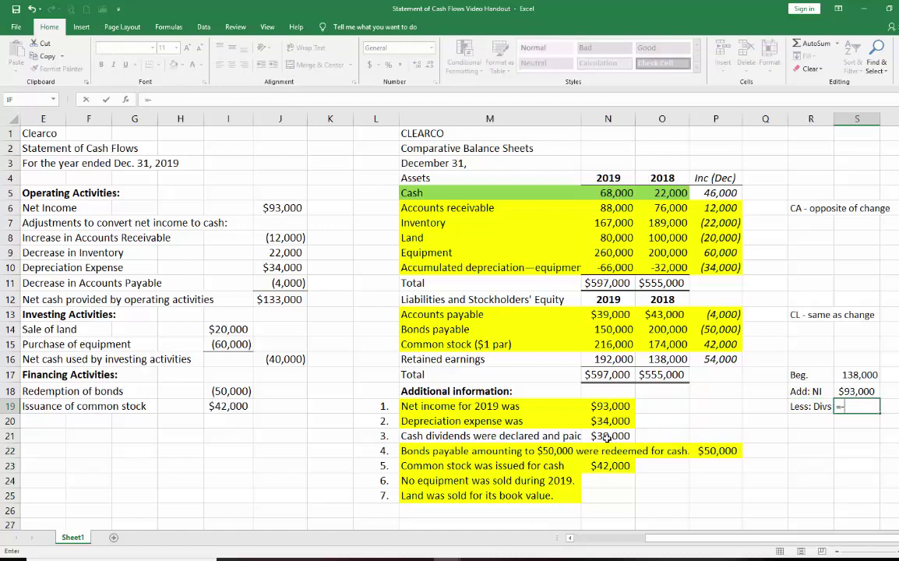
pyautogui.click(617, 436)
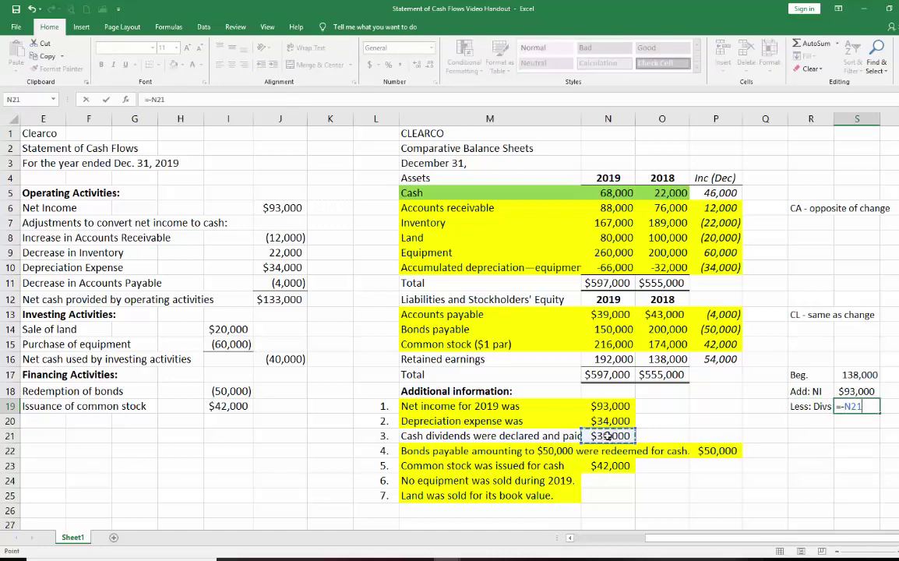
pyautogui.press('Return')
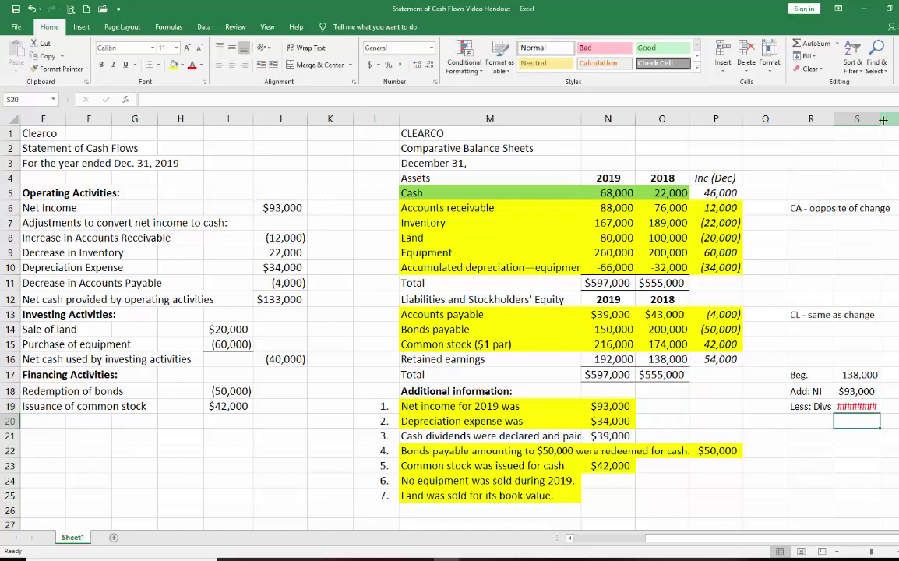
# Add an "End bal" line in R20 with the total =SUM(S17:S19) in S20
pyautogui.click(802, 418)
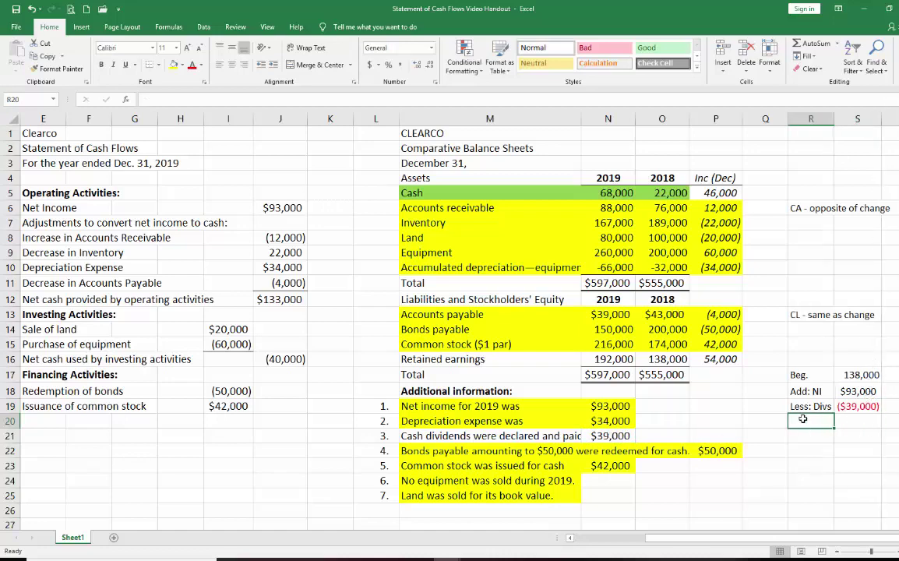
pyautogui.write('End ba')
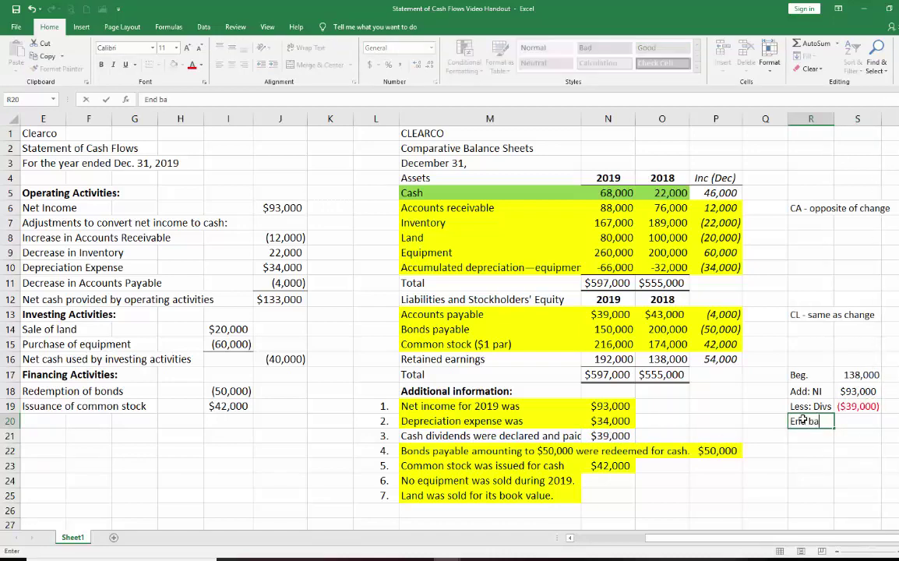
pyautogui.write('l')
pyautogui.press('Tab')
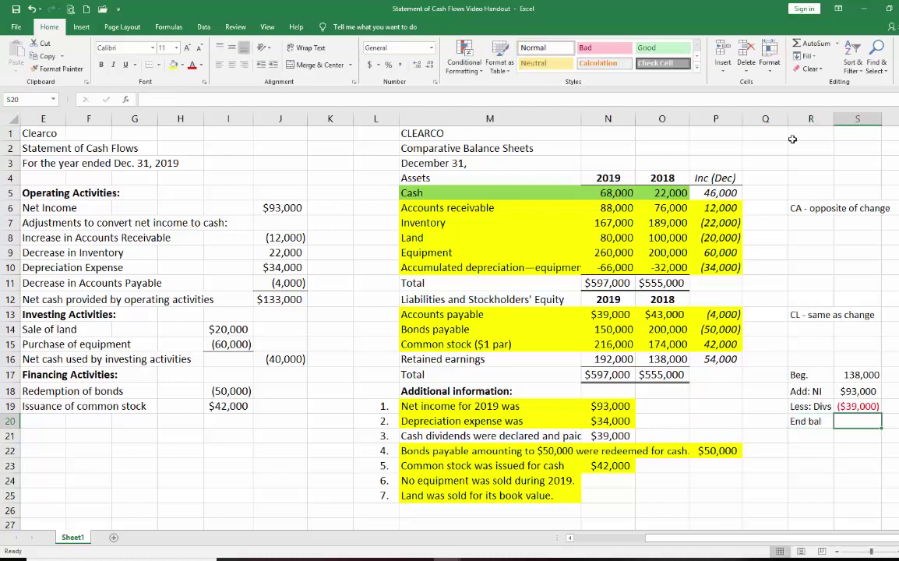
pyautogui.click(812, 46)
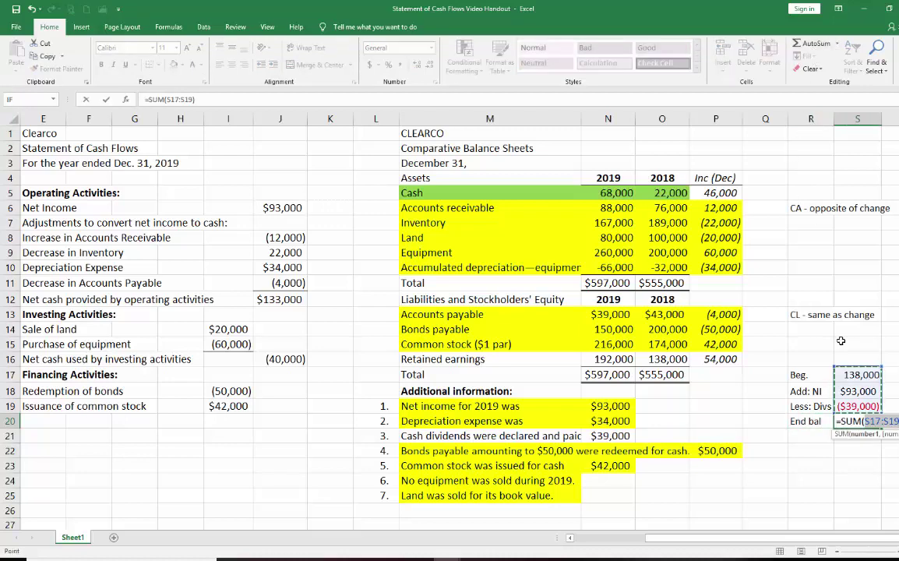
pyautogui.press('Return')
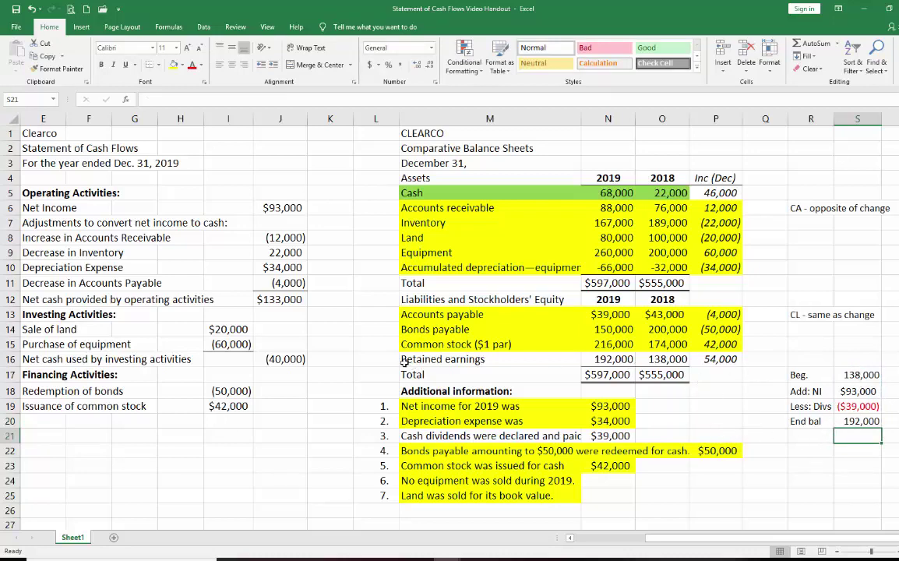
# Highlight the retained earnings row M16:P16 in yellow
pyautogui.moveTo(403, 360); pyautogui.dragTo(720, 359)
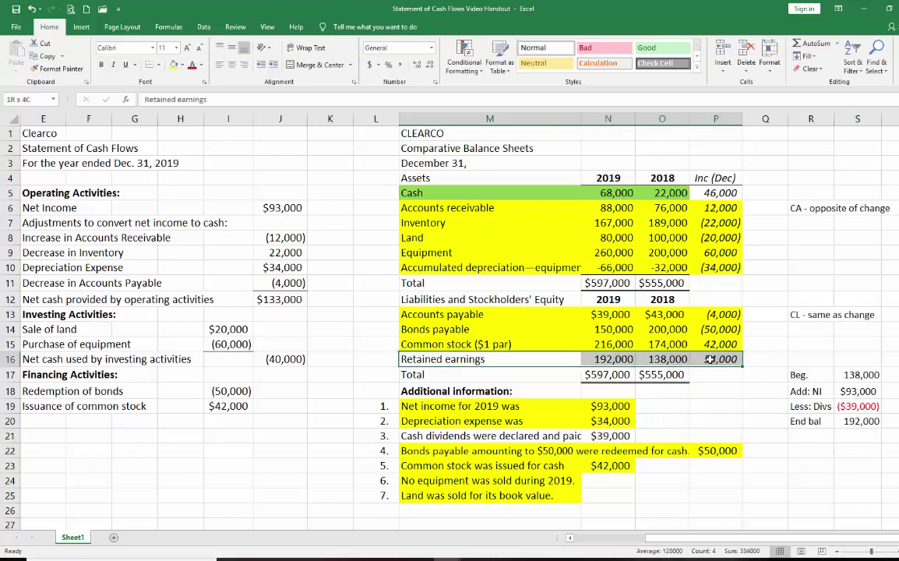
pyautogui.click(176, 69)
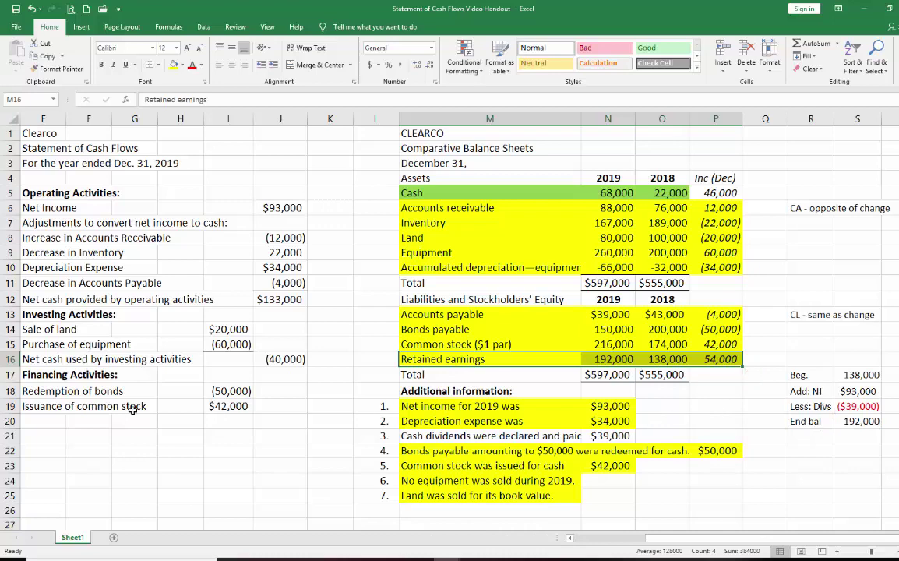
# Highlight the cash dividends note M21:N21 in yellow and add a "Payment of cash dividends" line in E20 with =-N21 in I20
pyautogui.moveTo(431, 435); pyautogui.dragTo(596, 437)
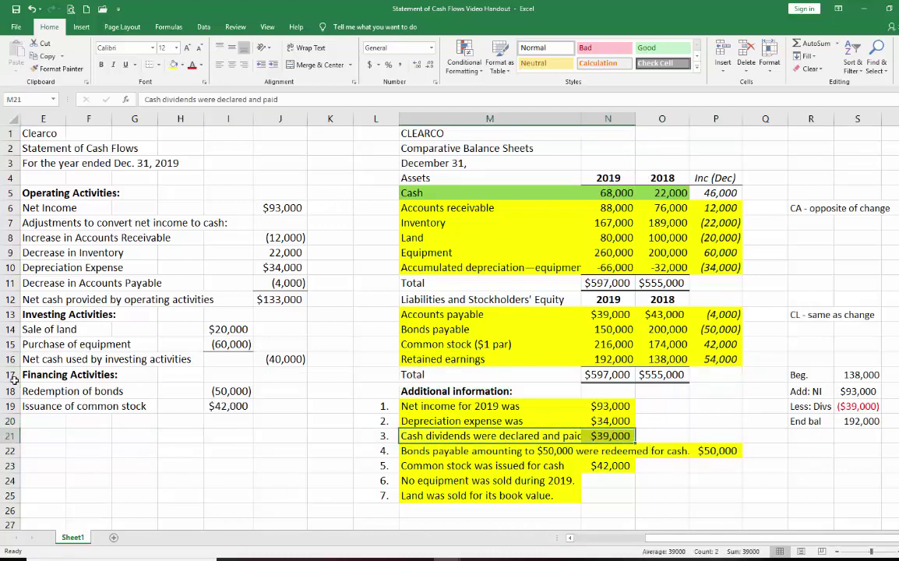
pyautogui.click(43, 426)
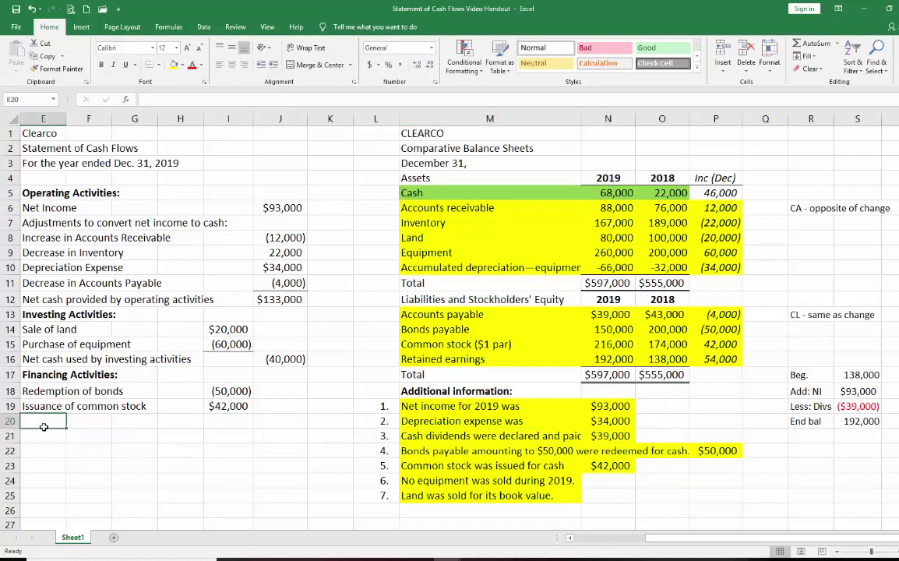
pyautogui.write('Pay')
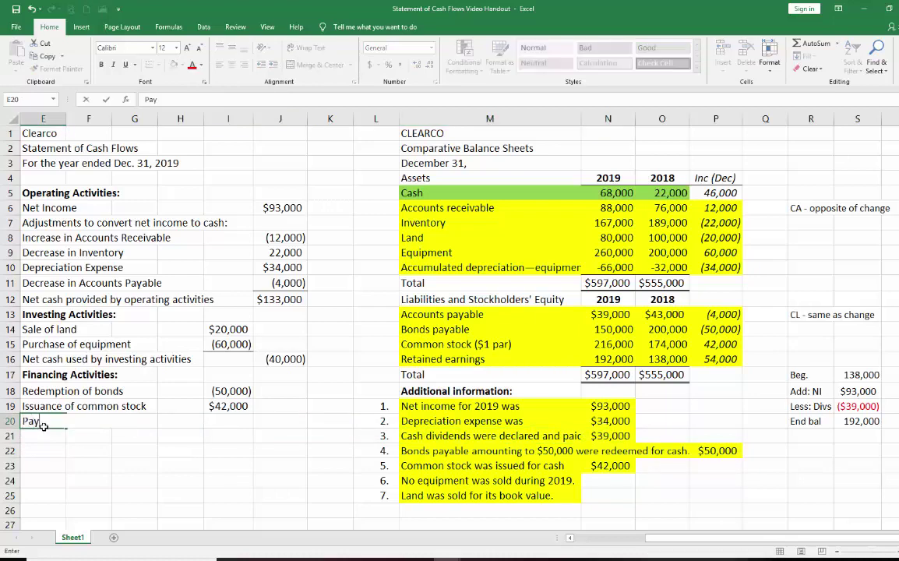
pyautogui.write('ment of cash di')
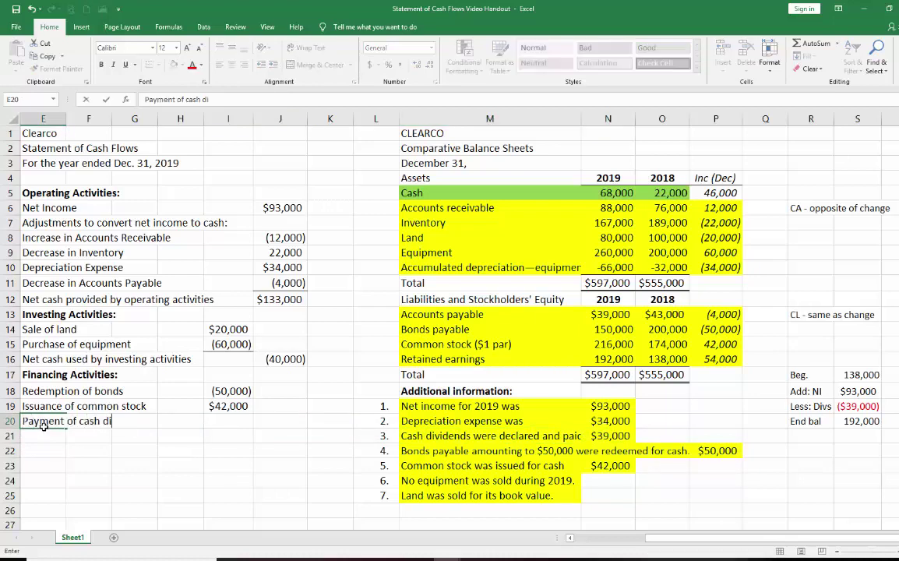
pyautogui.write('vidends')
pyautogui.click(222, 419)
pyautogui.write('=')
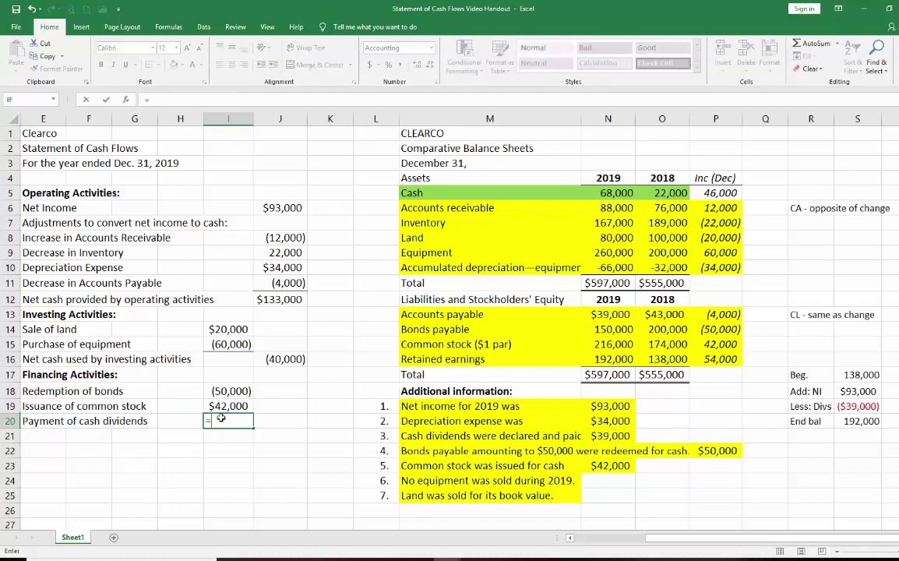
pyautogui.write('-')
pyautogui.click(588, 436)
pyautogui.press('Return')
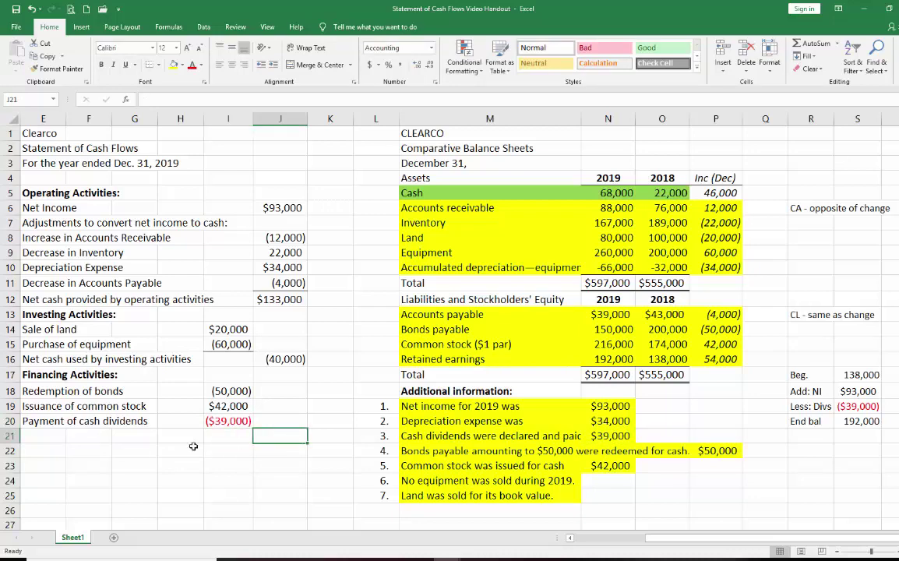
# Enter the label "Net cash used by financing activities" in E21
pyautogui.click(43, 436)
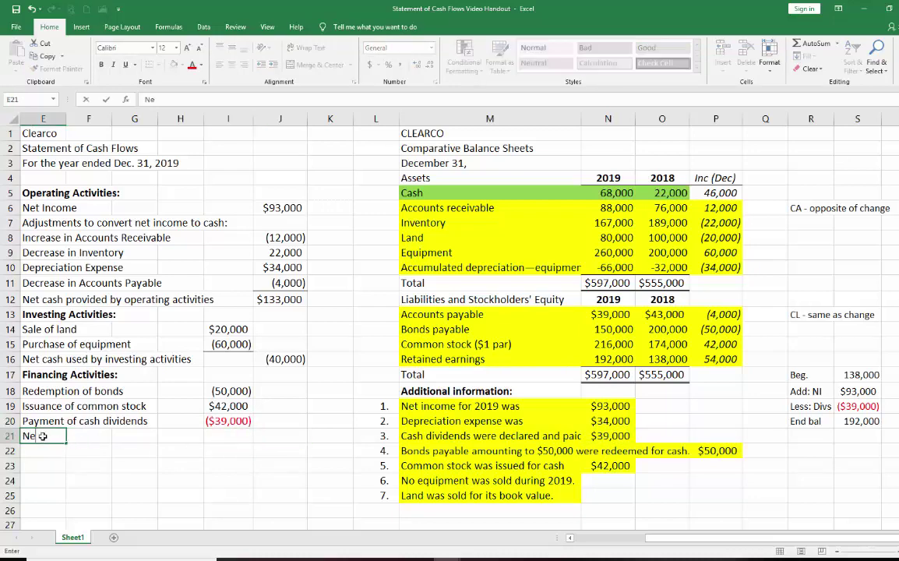
pyautogui.write('ash used by ')
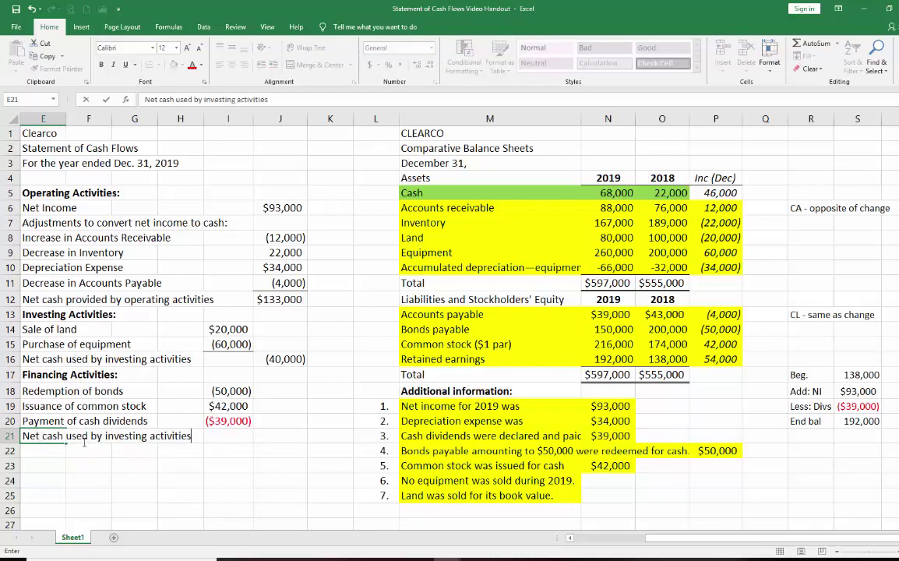
pyautogui.write('fin')
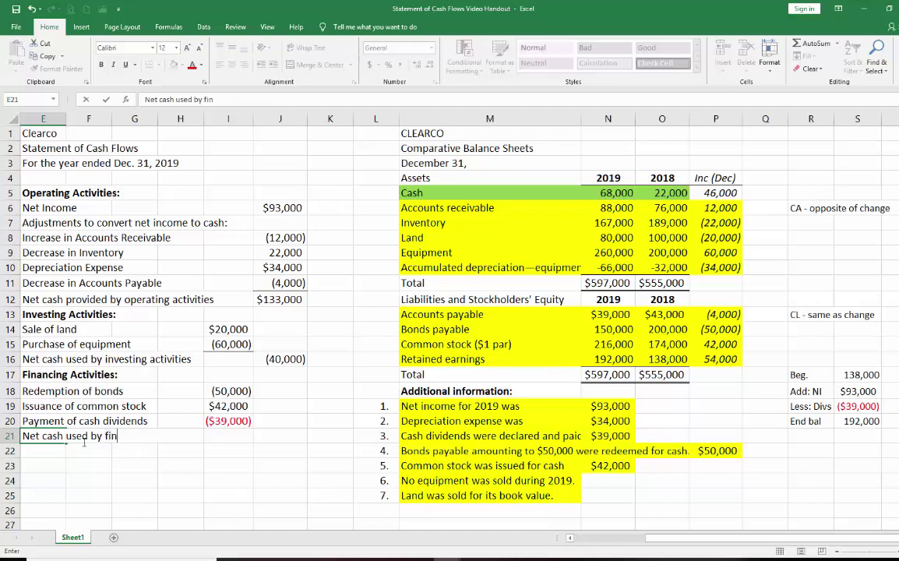
pyautogui.write('ancing ac')
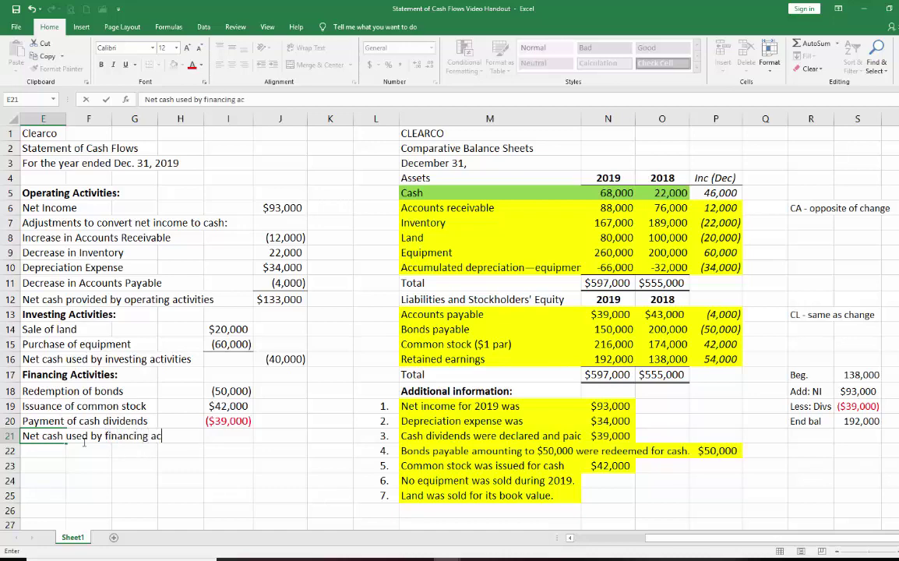
pyautogui.write('tivities')
# Give the dividends amount in I20 Accounting format with a bottom border and total the financing items in J21 with =SUM(I18:I20)
pyautogui.click(234, 421)
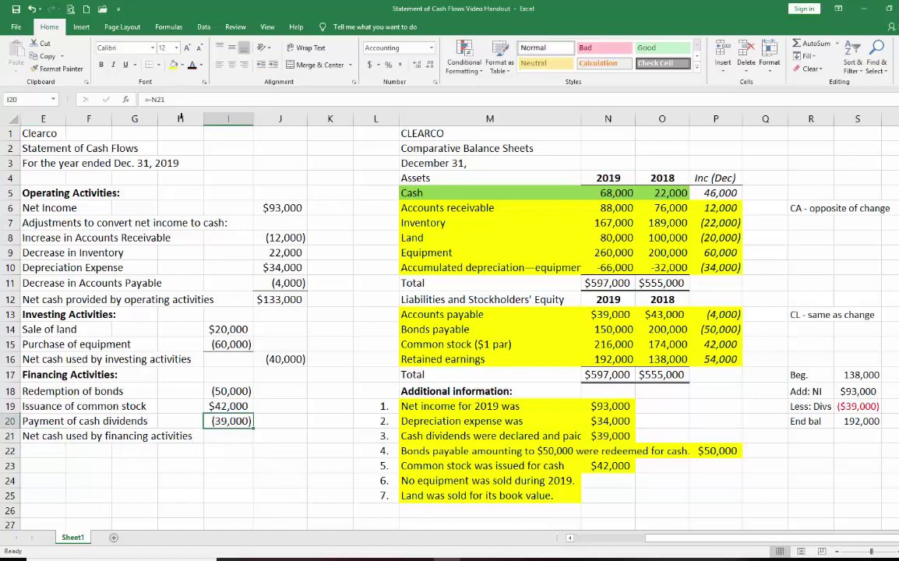
pyautogui.click(276, 435)
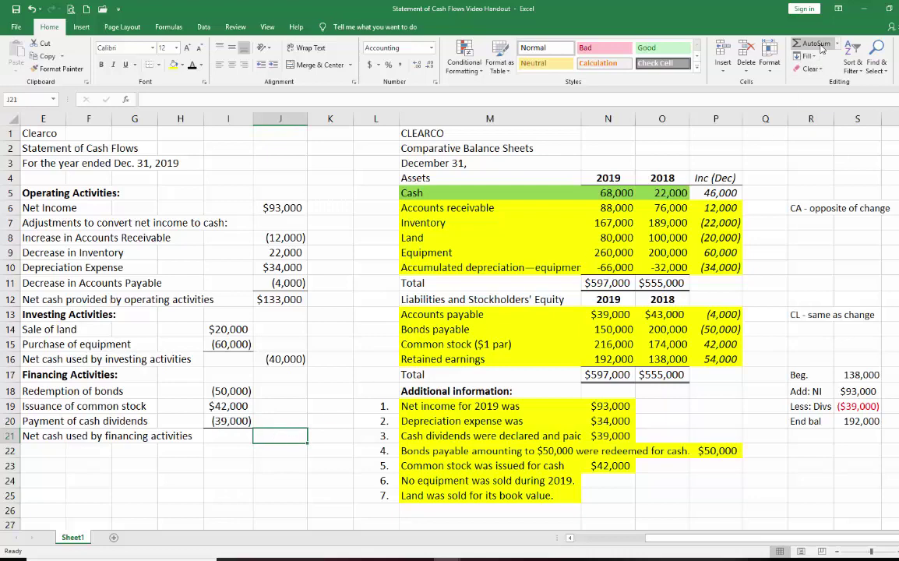
pyautogui.hotkey('alt', '=')
pyautogui.moveTo(230, 391); pyautogui.dragTo(224, 418)
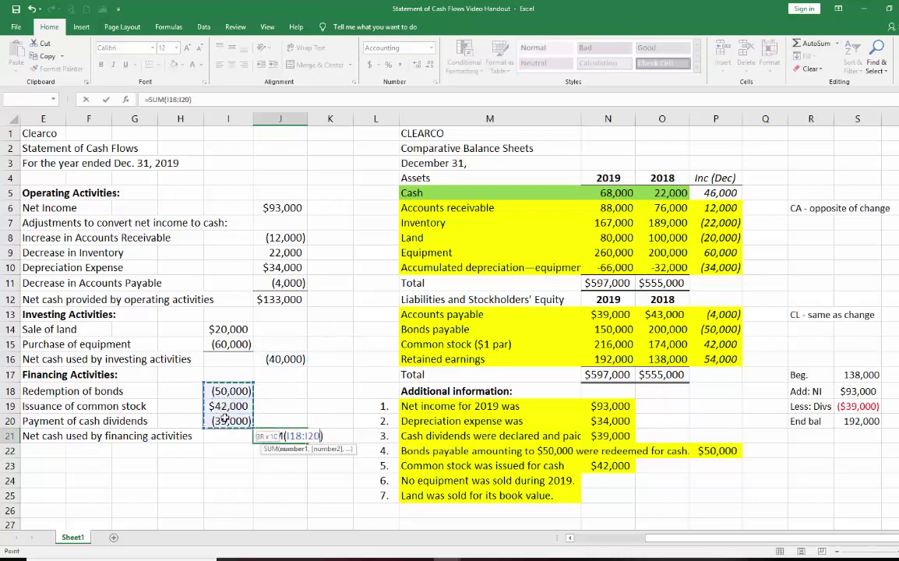
pyautogui.press('Return')
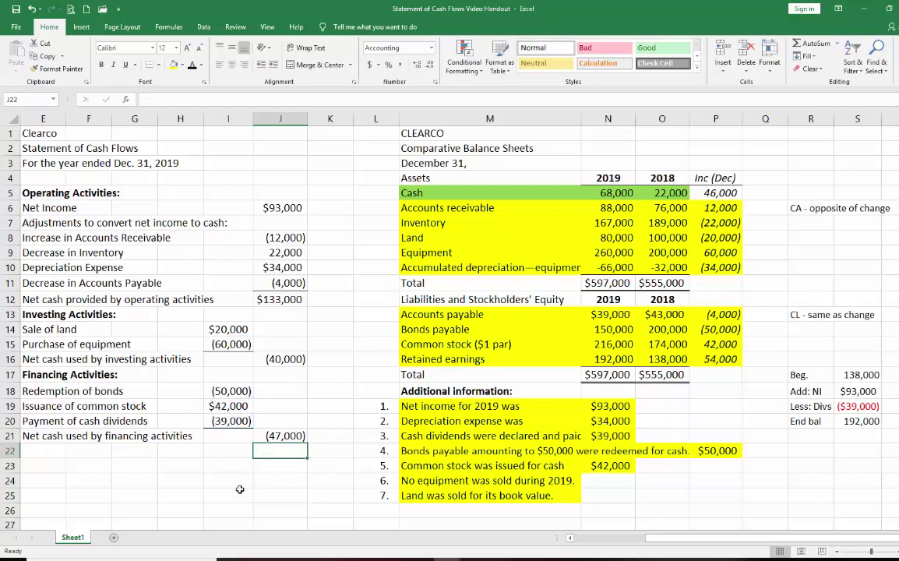
# Enter the label "Net increase in cash" in E22
pyautogui.click(34, 451)
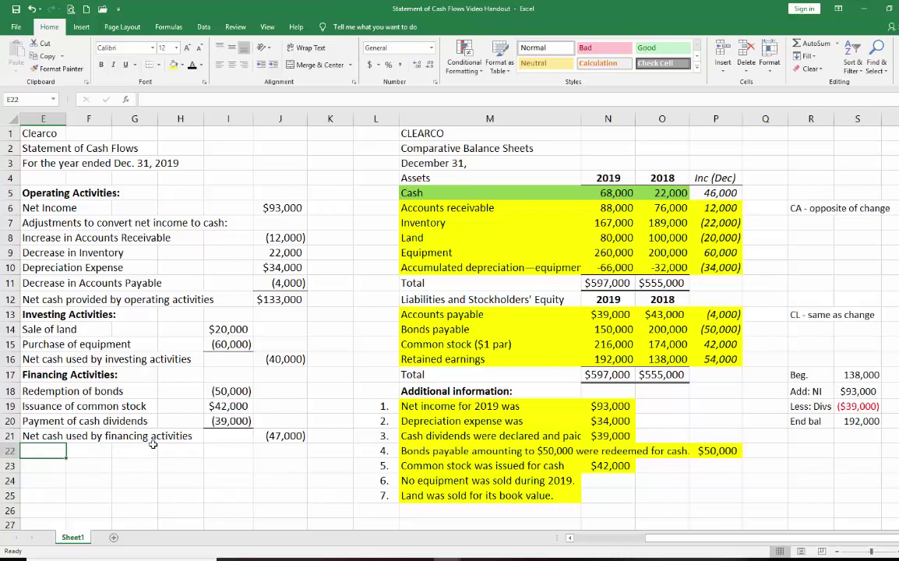
pyautogui.write('Net inc')
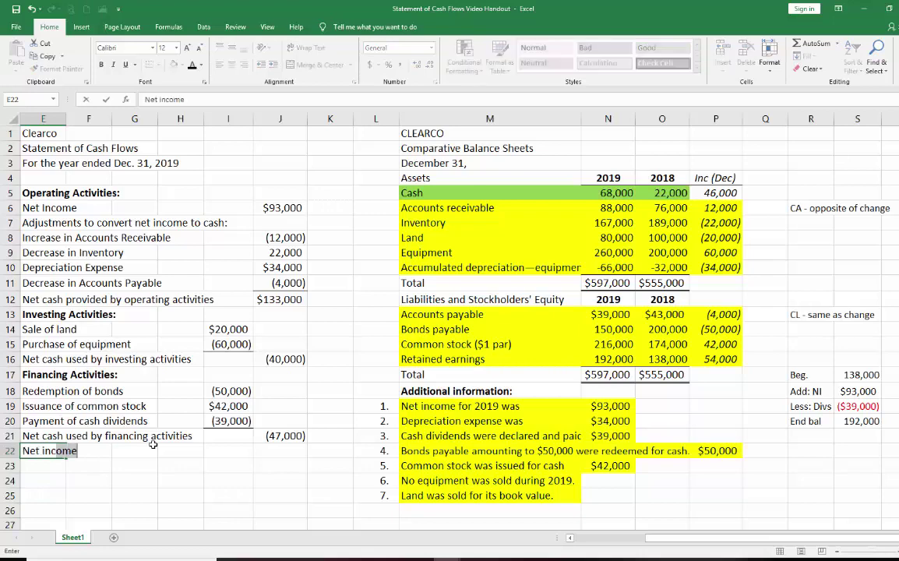
pyautogui.write('rease in cash')
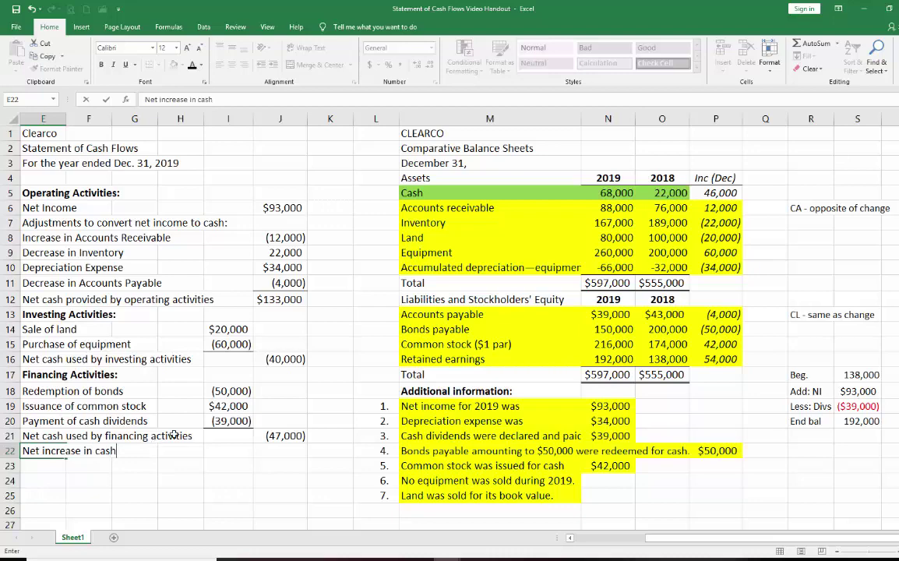
pyautogui.click(279, 452)
# Add a bottom border to J21 and total the three activity subtotals in J22 with =SUM(J12:J21)
pyautogui.click(274, 435)
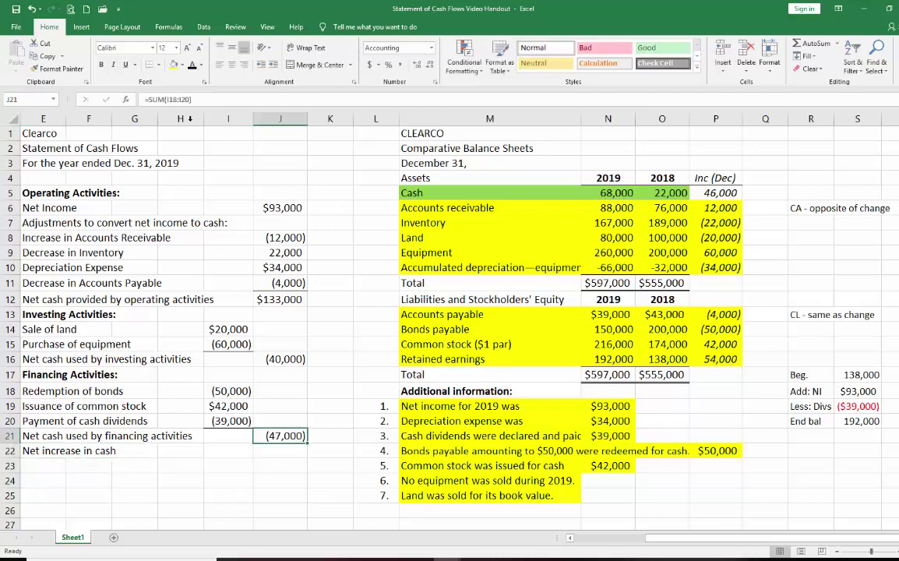
pyautogui.click(291, 455)
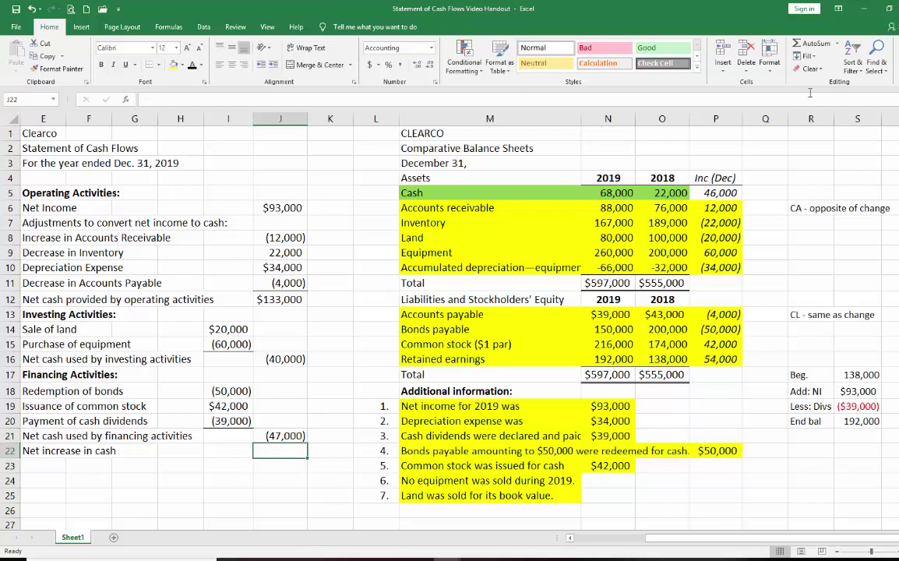
pyautogui.click(810, 43)
pyautogui.click(295, 302)
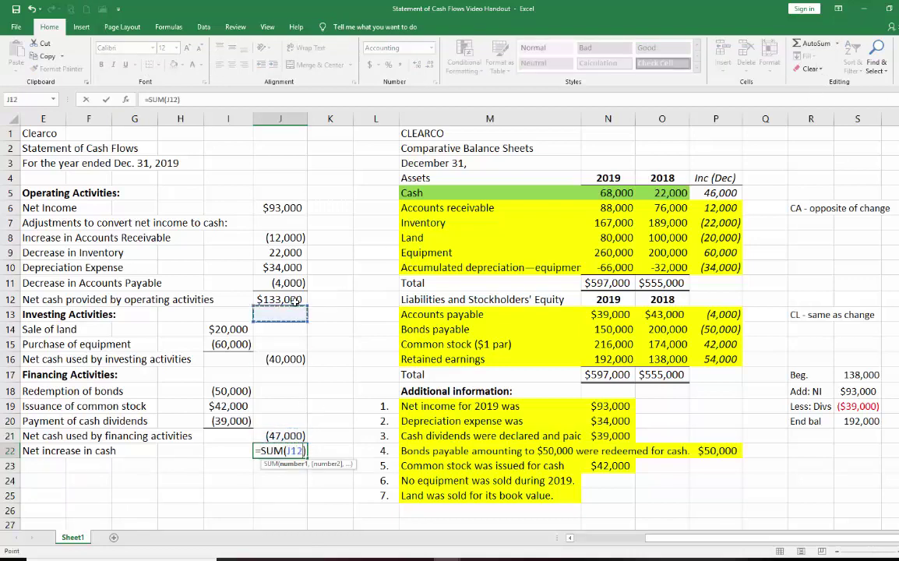
pyautogui.moveTo(294, 301); pyautogui.dragTo(284, 434)
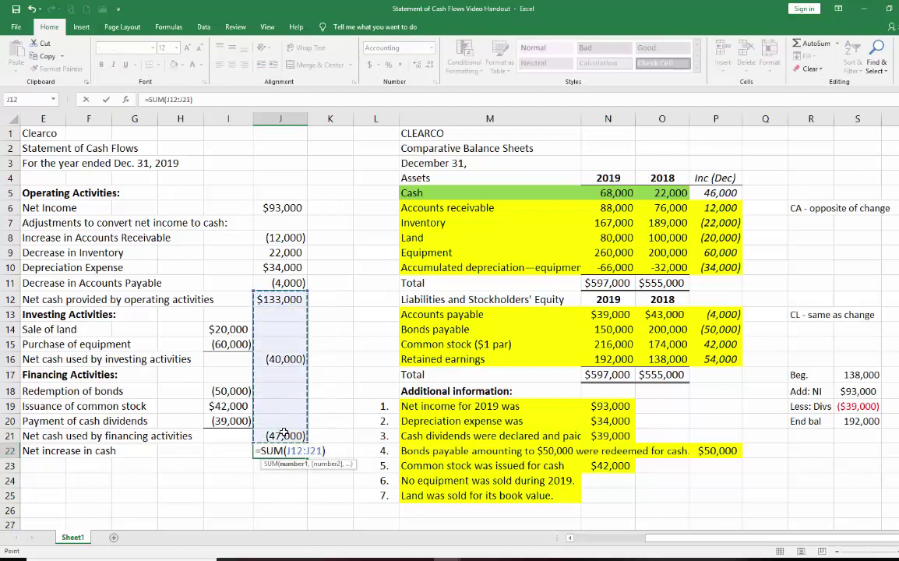
pyautogui.press('Return')
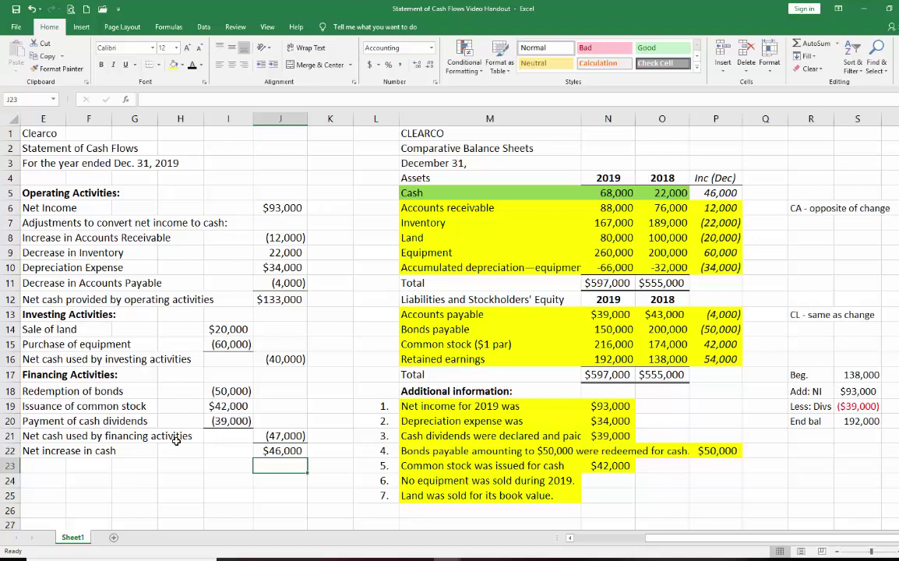
# Add a "Cash balance, January 1" line in E23 with the 2018 cash balance as =O5 in J23
pyautogui.click(36, 464)
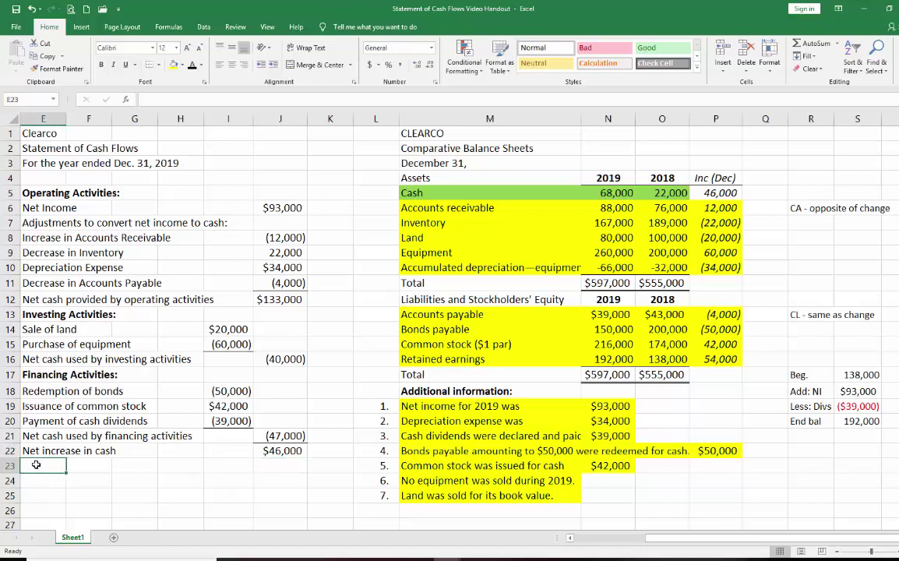
pyautogui.write('Cash balan')
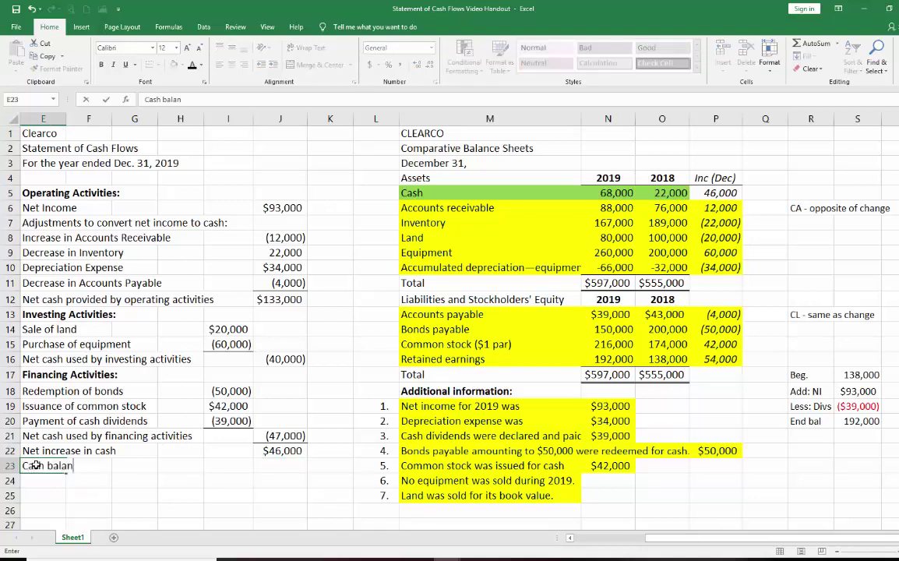
pyautogui.write('ce, January 1')
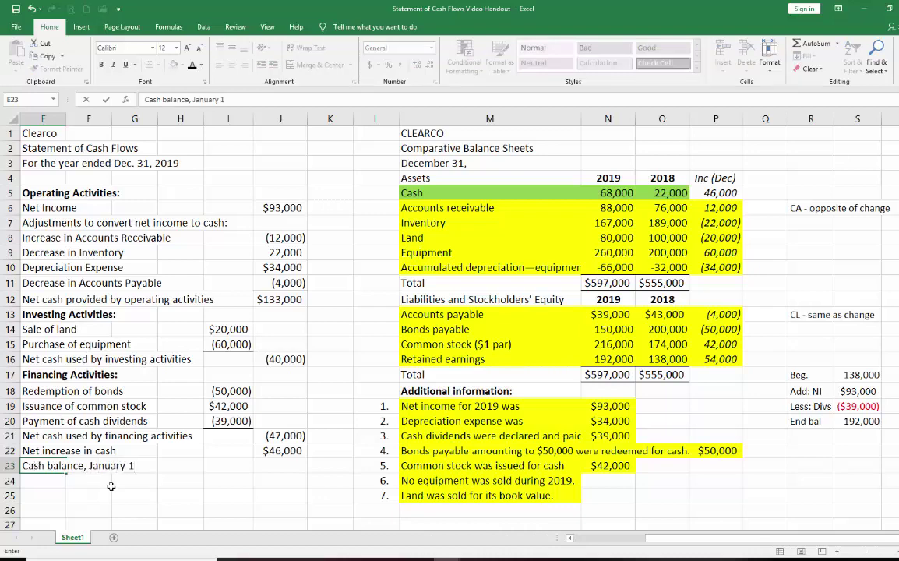
pyautogui.click(274, 469)
pyautogui.write('=')
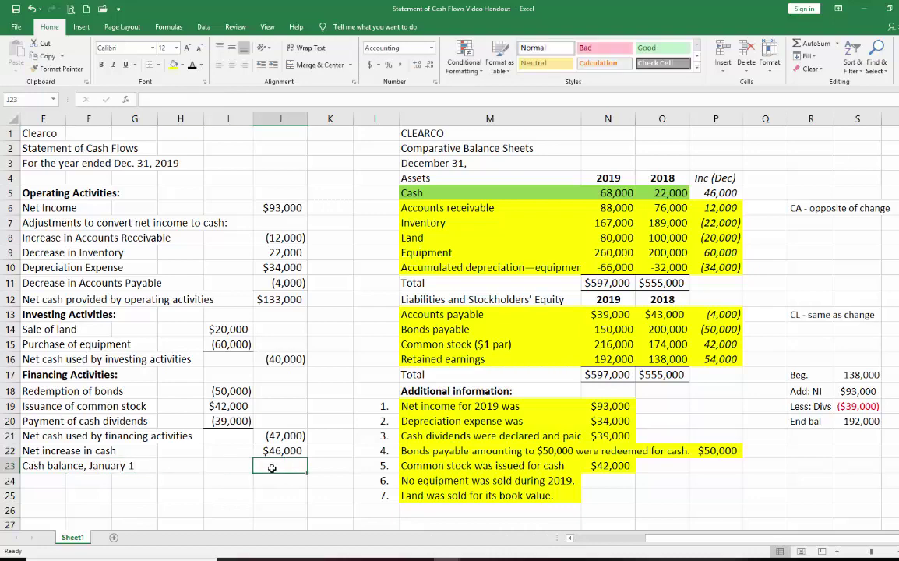
pyautogui.click(660, 192)
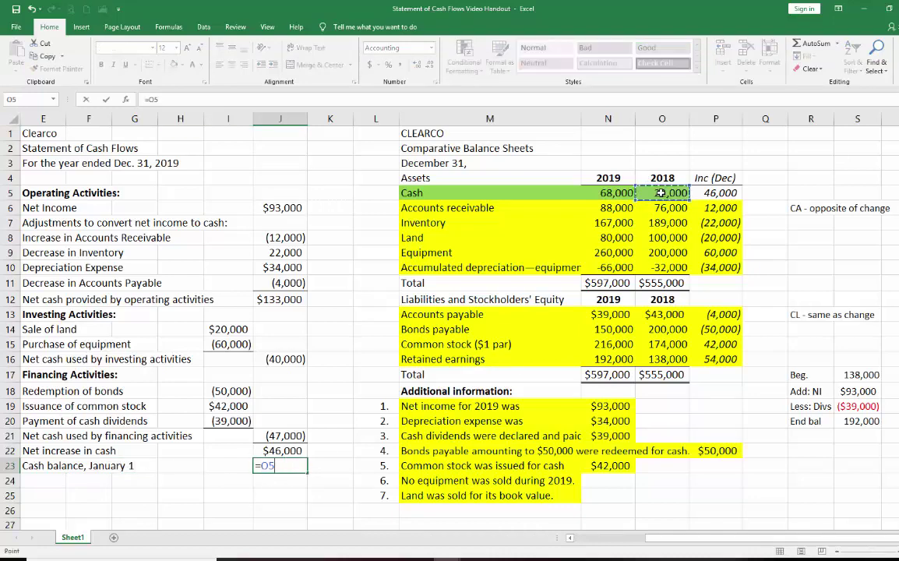
pyautogui.press('Return')
# Add a "Cash balance, December 31" line in E24 with the total =SUM(J22:J23) in J24
pyautogui.click(39, 481)
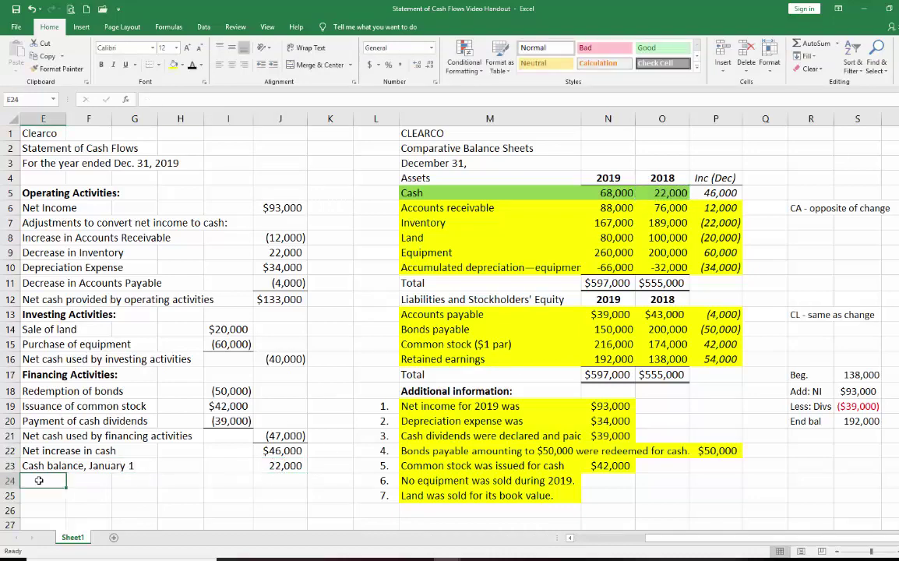
pyautogui.write('Cash balance, ')
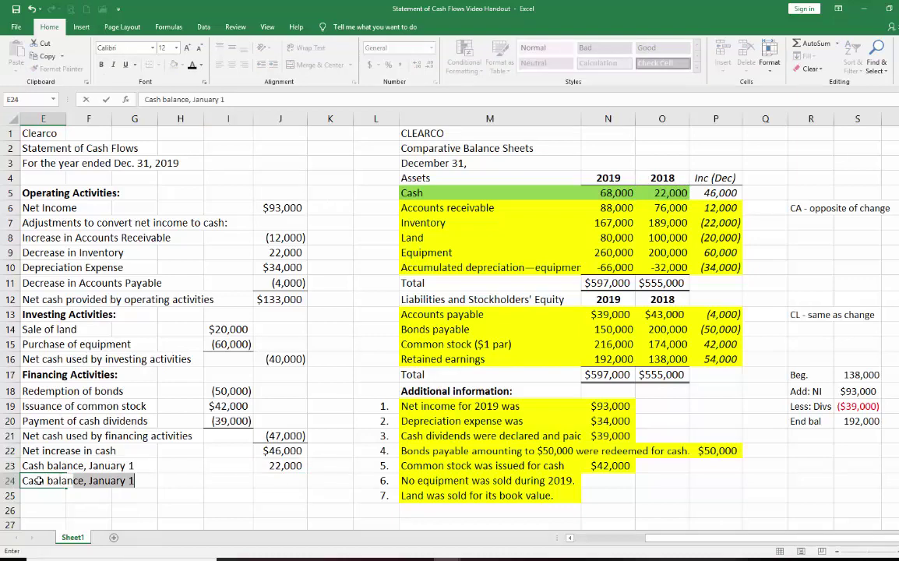
pyautogui.write('Decemb')
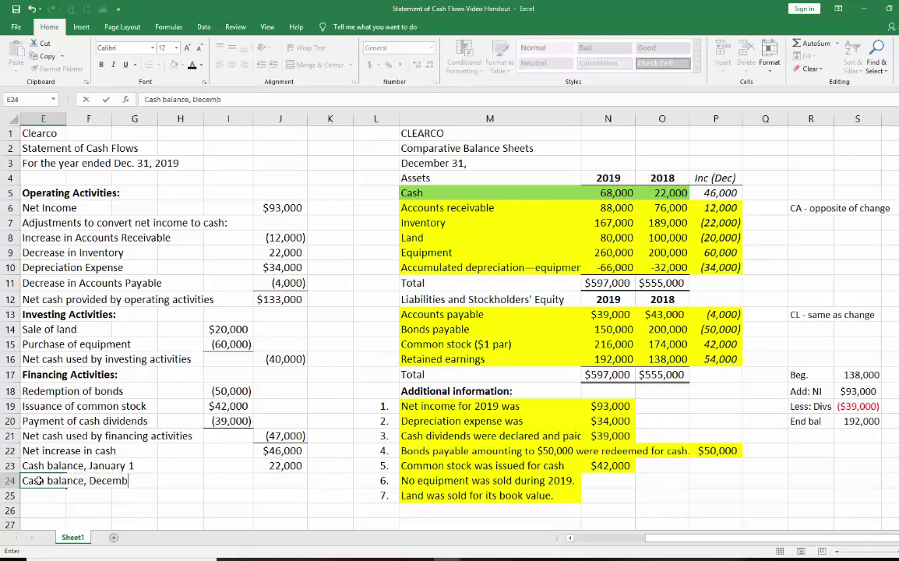
pyautogui.write('er 31')
pyautogui.click(277, 476)
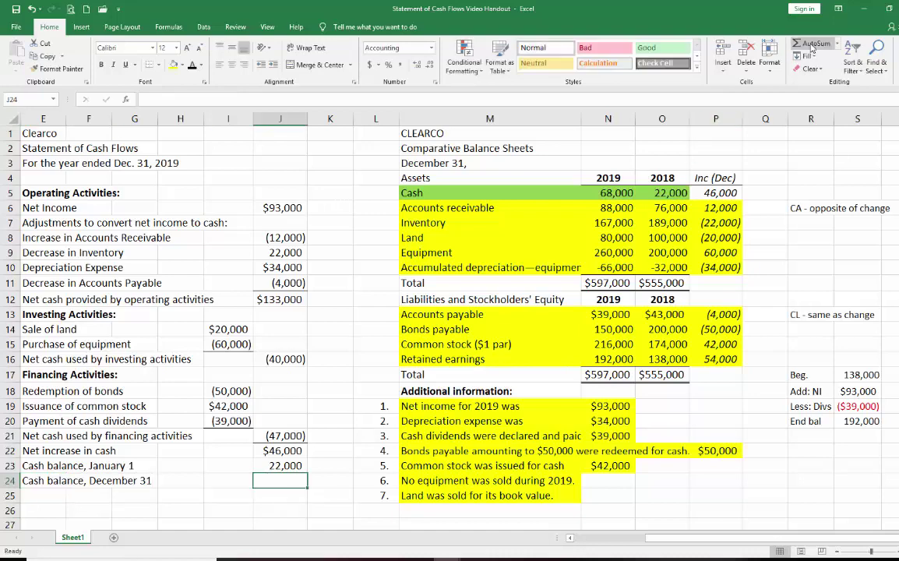
pyautogui.write('=SUM(')
pyautogui.click(283, 464)
pyautogui.moveTo(283, 465); pyautogui.dragTo(283, 450)
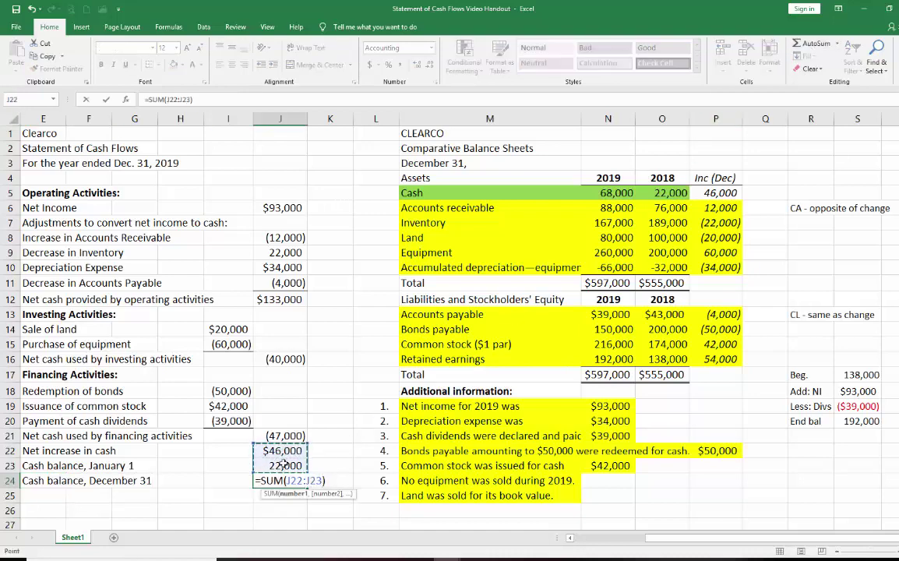
pyautogui.press('Return')
# Fill the beginning and ending cash balances in J23 and J24 with the light green used for the Cash row
pyautogui.click(281, 470)
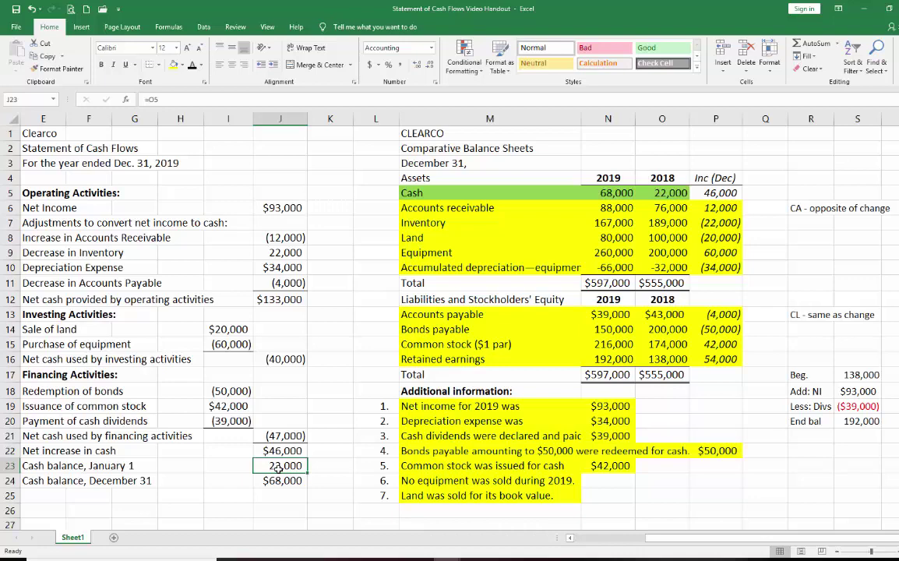
pyautogui.click(180, 65)
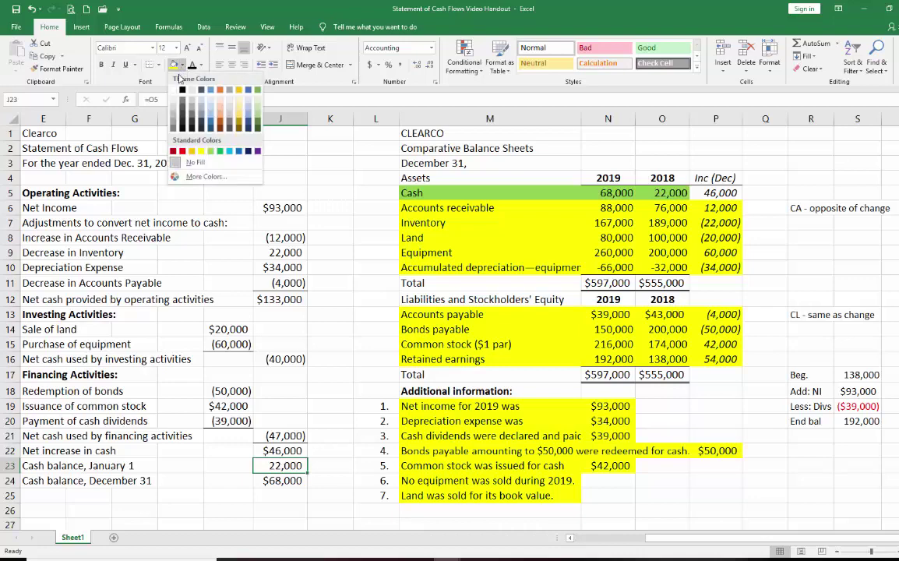
pyautogui.click(210, 150)
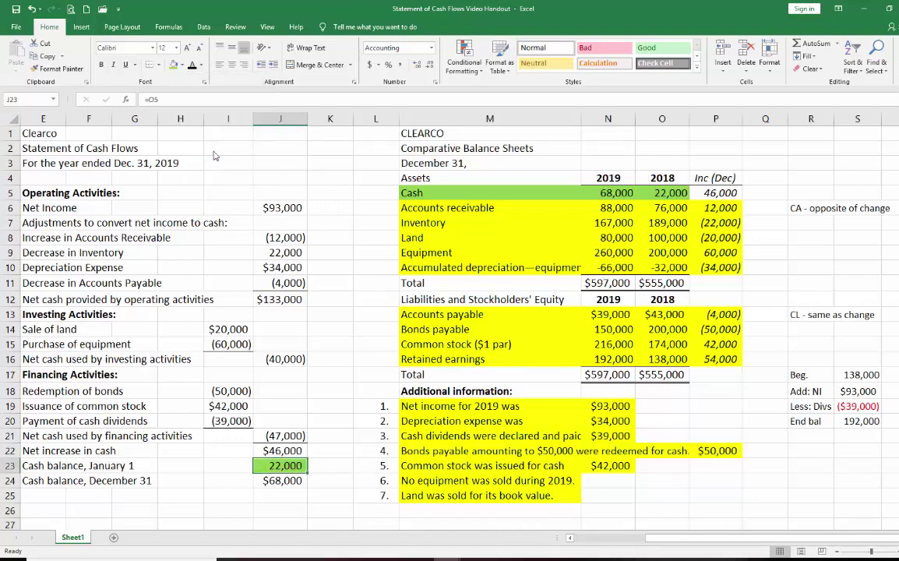
pyautogui.click(279, 479)
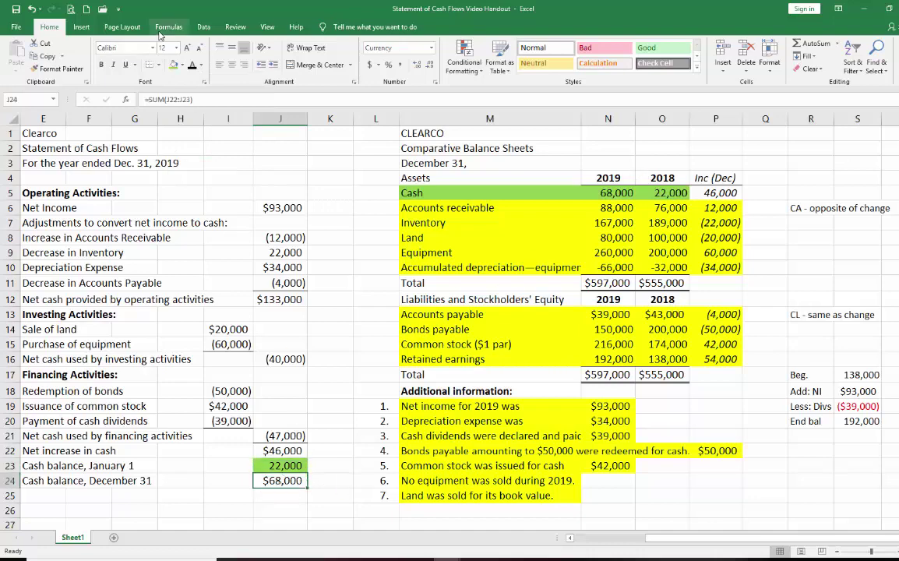
pyautogui.click(172, 65)
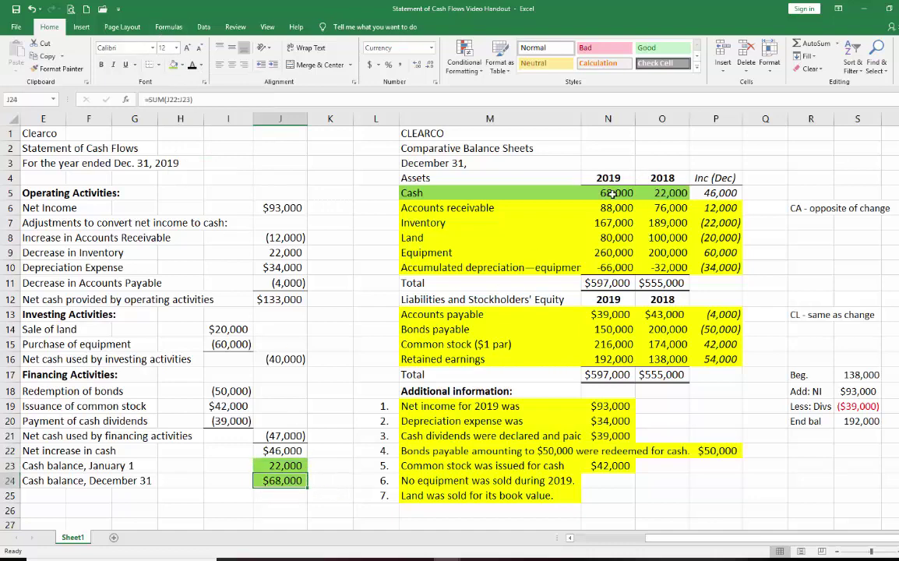